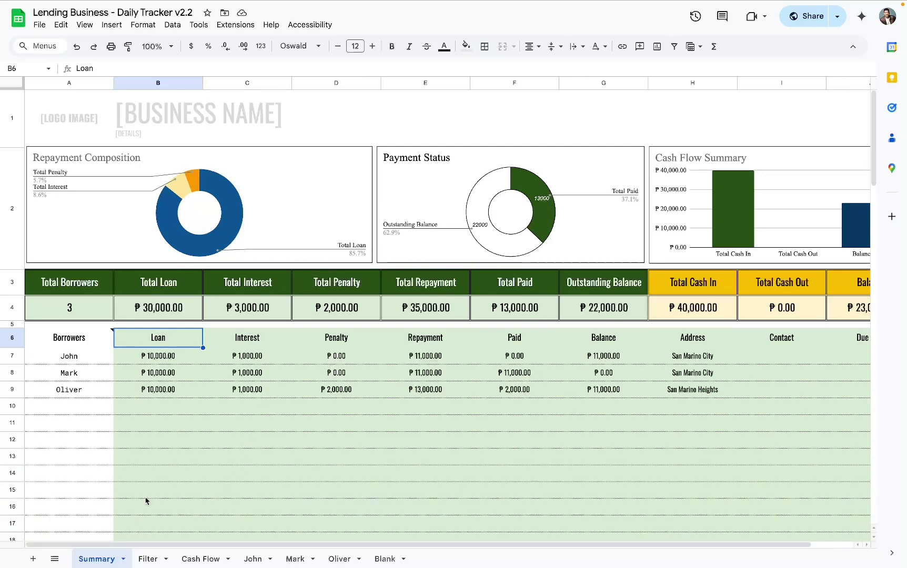
Examine the Summary sheet's borrower list, cash in, cash out and balance totals, and its three charts.
{"action": "left_click_drag", "start_coordinate": [78, 338], "coordinate": [95, 436]}
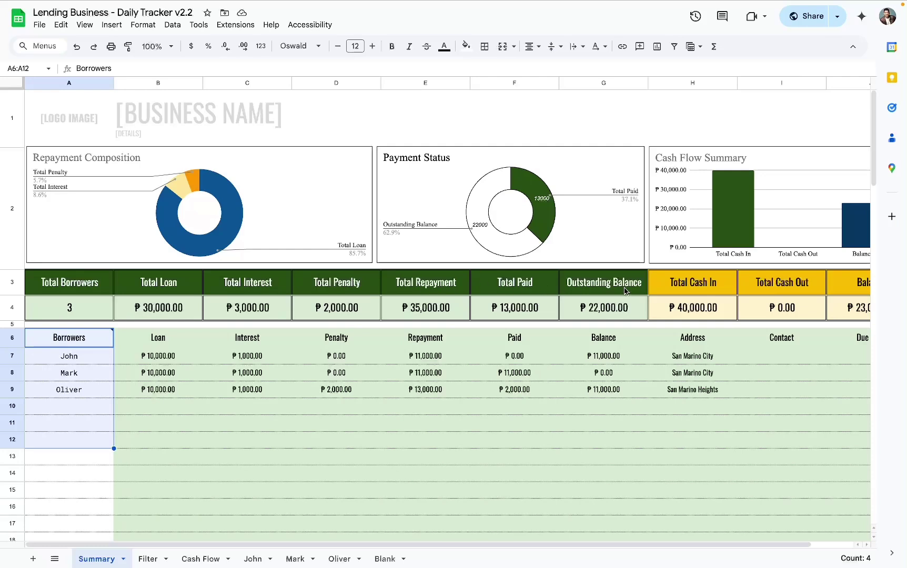
{"action": "scroll", "coordinate": [625, 289], "scroll_direction": "right", "scroll_amount": 2}
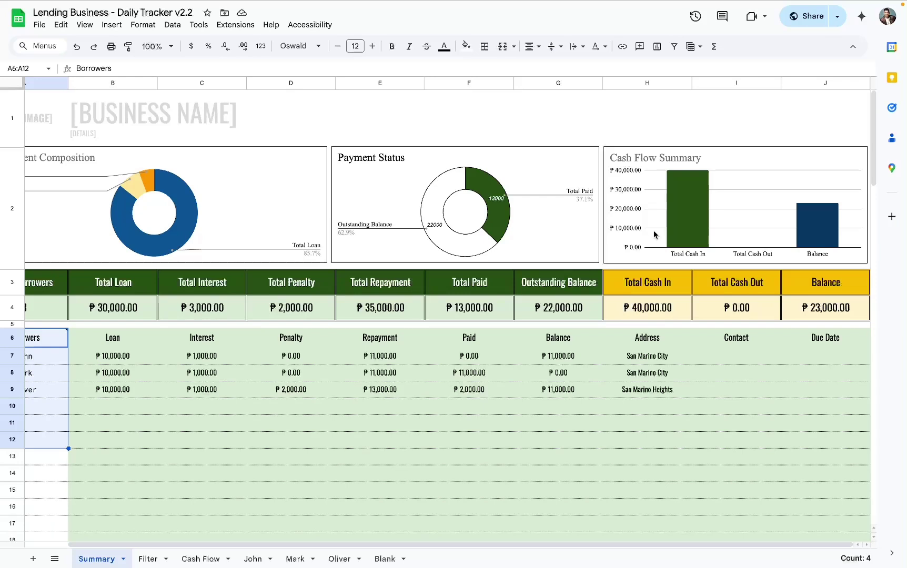
{"action": "left_click_drag", "start_coordinate": [655, 284], "coordinate": [805, 304]}
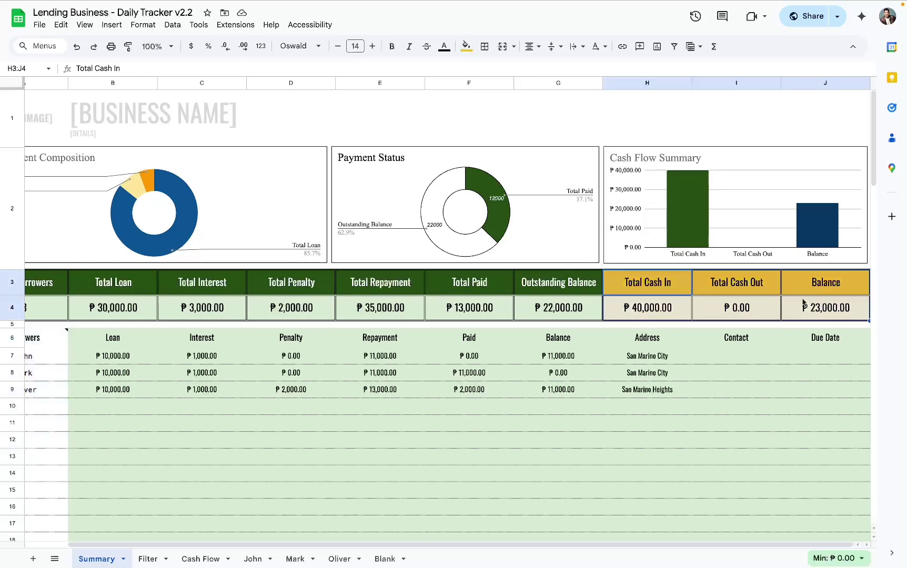
{"action": "left_click", "coordinate": [691, 182]}
{"action": "left_click", "coordinate": [272, 220]}
{"action": "left_click", "coordinate": [396, 213]}
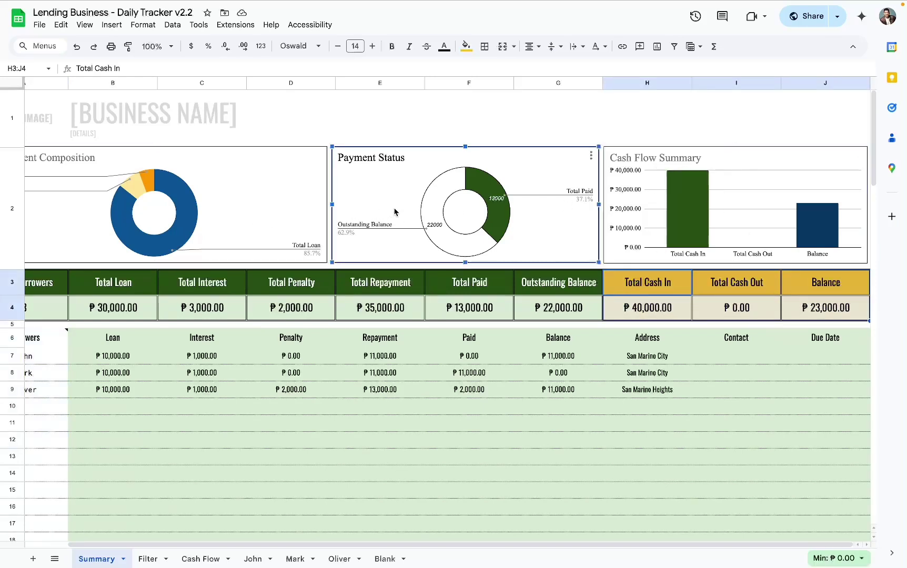
{"action": "scroll", "coordinate": [363, 354], "scroll_direction": "left", "scroll_amount": 2}
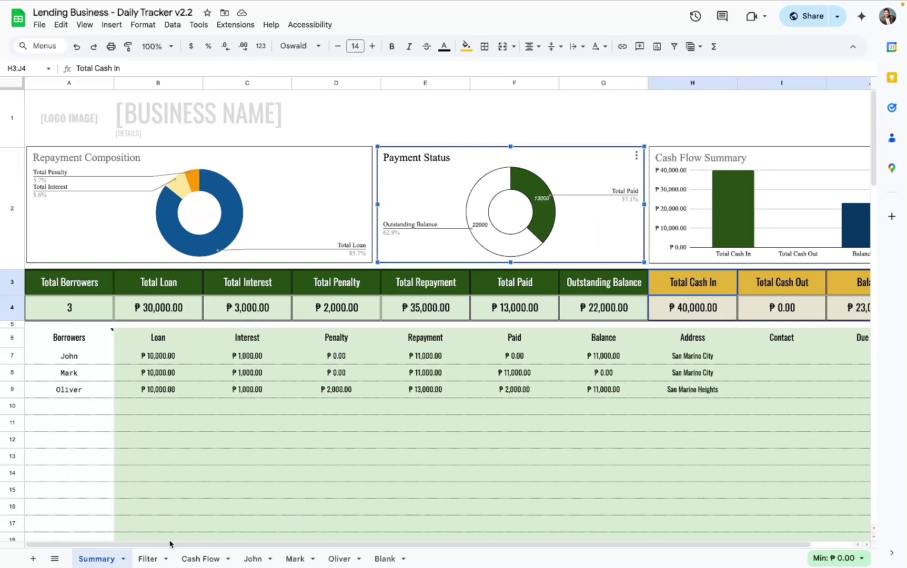
Open the Filter sheet and filter the borrowers by the address San Marino City.
{"action": "left_click", "coordinate": [156, 555]}
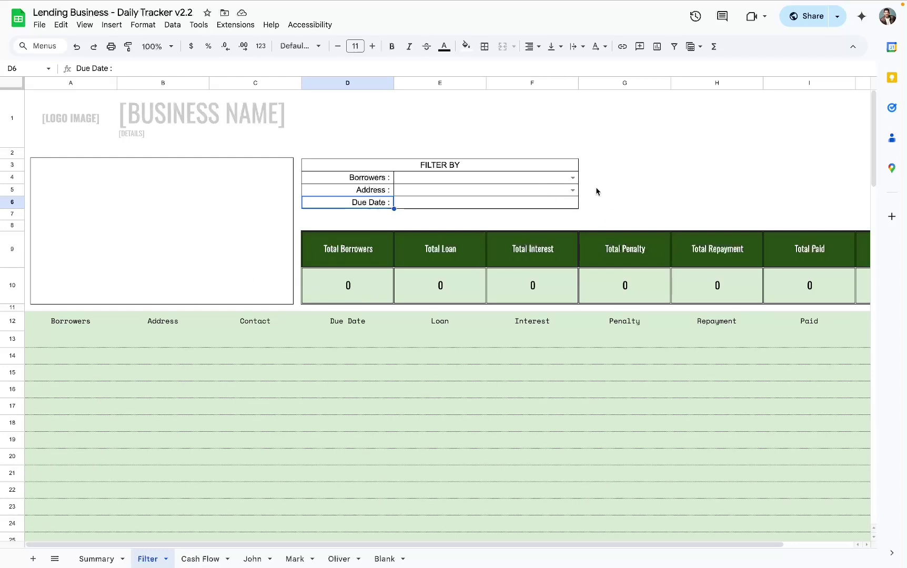
{"action": "left_click", "coordinate": [573, 191]}
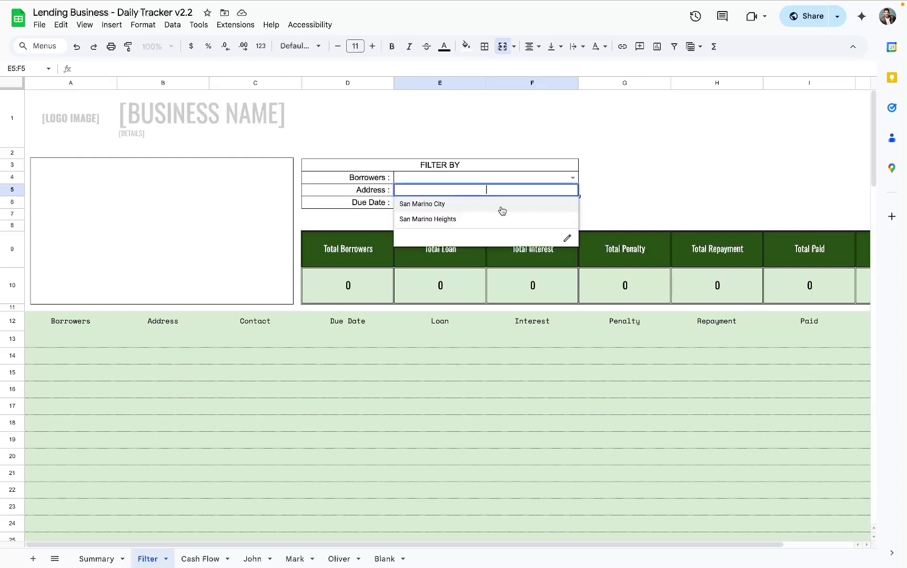
{"action": "left_click", "coordinate": [483, 211]}
Change the address filter to San Marino Heights, and clear the address filter again.
{"action": "left_click", "coordinate": [573, 191]}
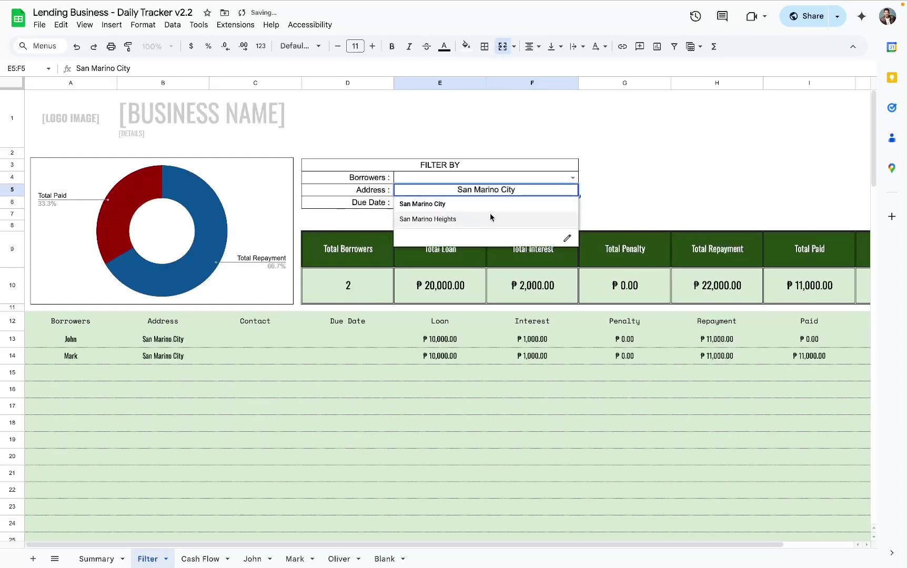
{"action": "left_click", "coordinate": [490, 217]}
{"action": "left_click", "coordinate": [604, 201]}
{"action": "left_click", "coordinate": [531, 201]}
{"action": "left_click", "coordinate": [526, 192]}
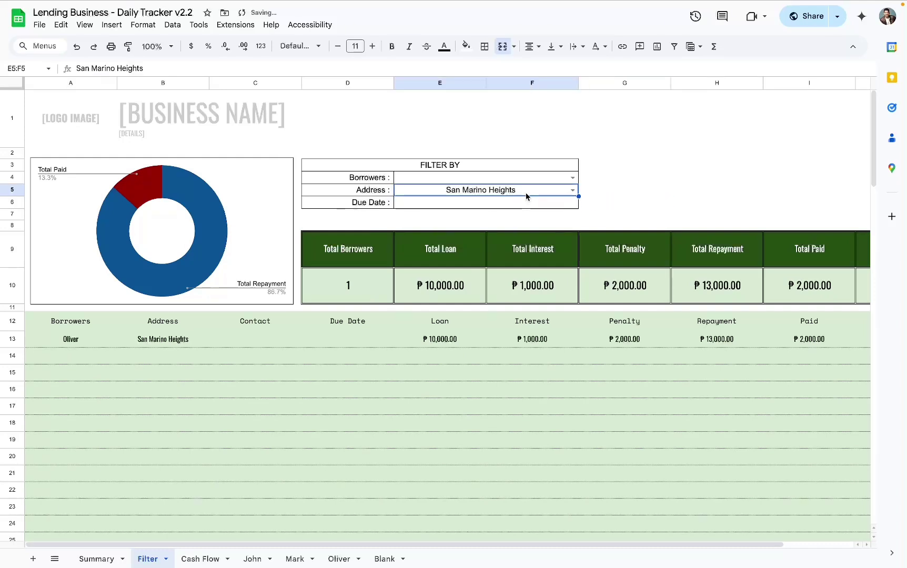
{"action": "key", "text": "Delete"}
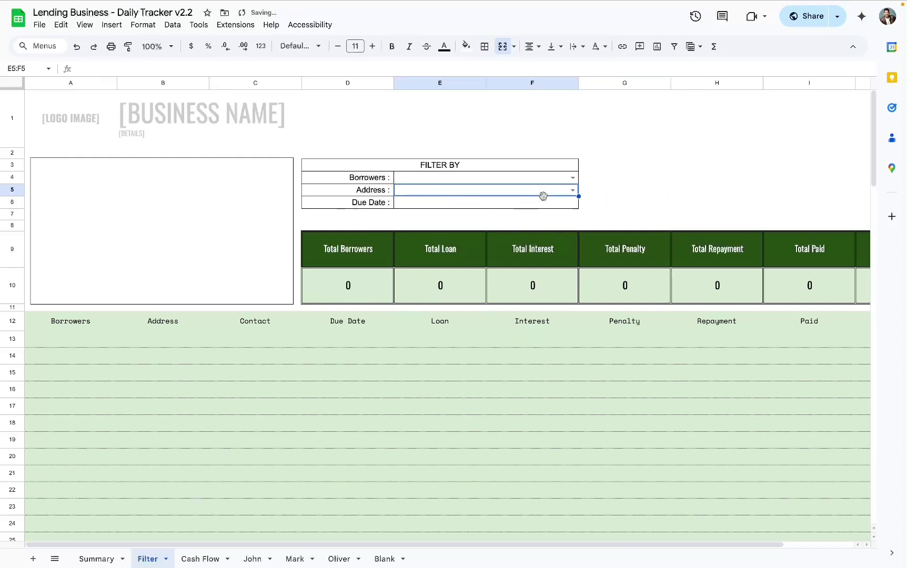
Filter the borrowers by the address San Marino City and review the resulting rows across to the Balance column.
{"action": "left_click", "coordinate": [572, 190]}
{"action": "left_click", "coordinate": [519, 204]}
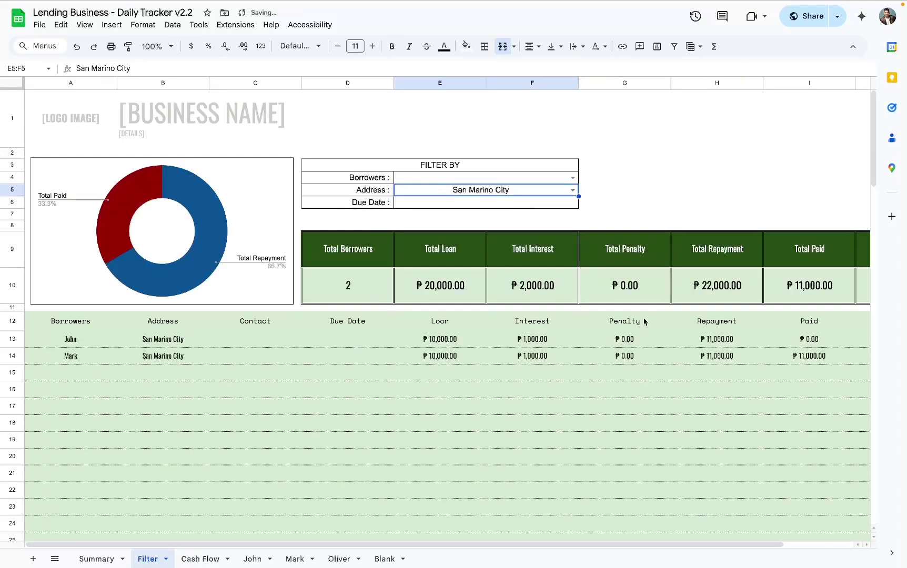
{"action": "scroll", "coordinate": [785, 360], "scroll_direction": "right", "scroll_amount": 2}
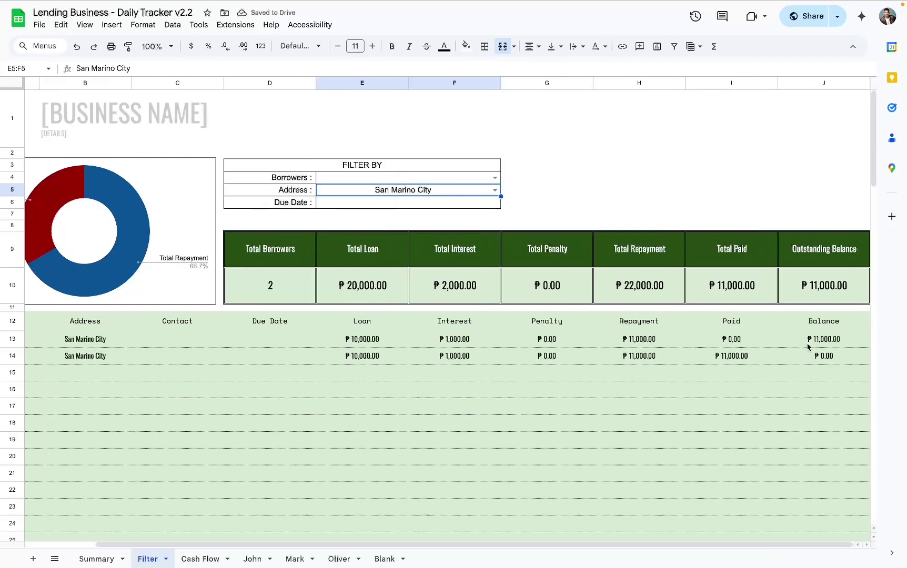
{"action": "scroll", "coordinate": [463, 367], "scroll_direction": "left", "scroll_amount": 2}
Compare the Due Date column of the filtered results with the Due Date filter field.
{"action": "left_click_drag", "start_coordinate": [369, 340], "coordinate": [363, 427]}
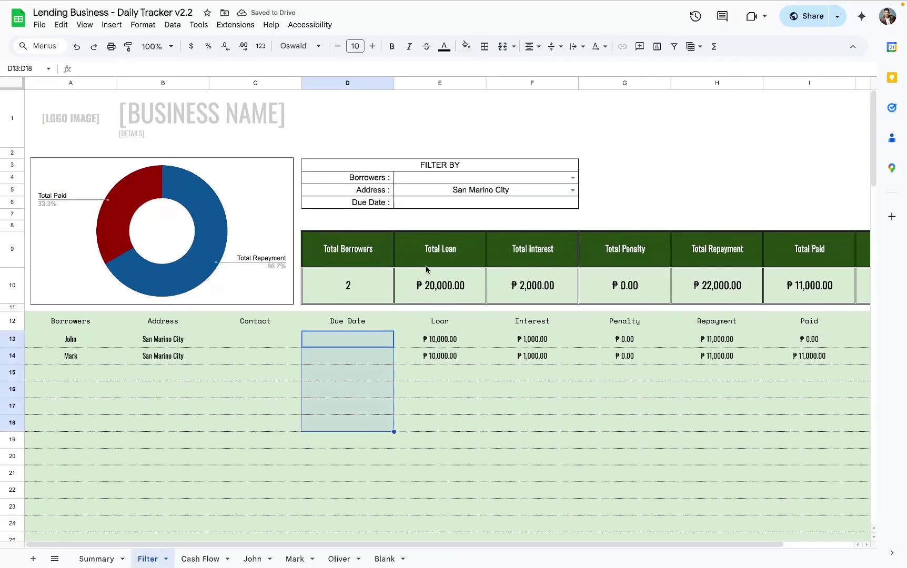
{"action": "left_click", "coordinate": [469, 206]}
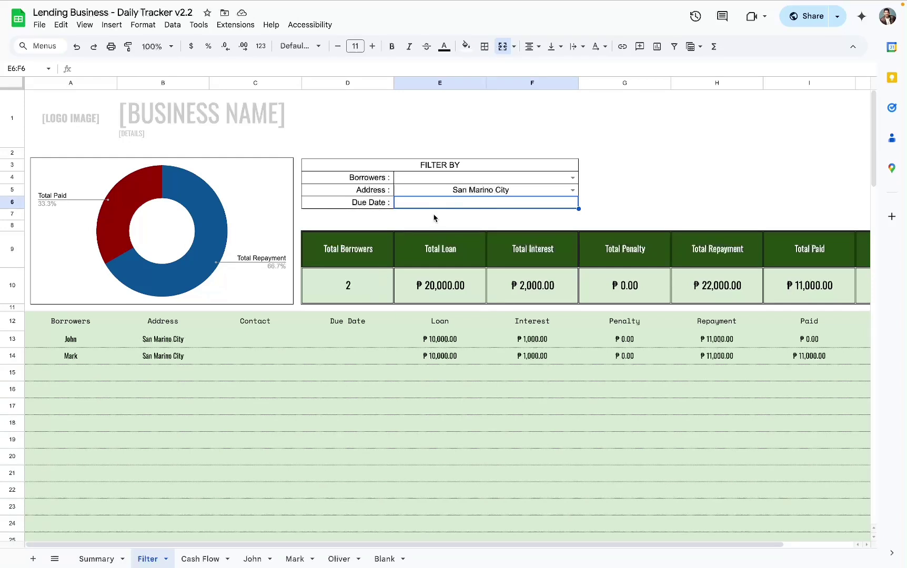
{"action": "left_click_drag", "start_coordinate": [364, 340], "coordinate": [363, 478]}
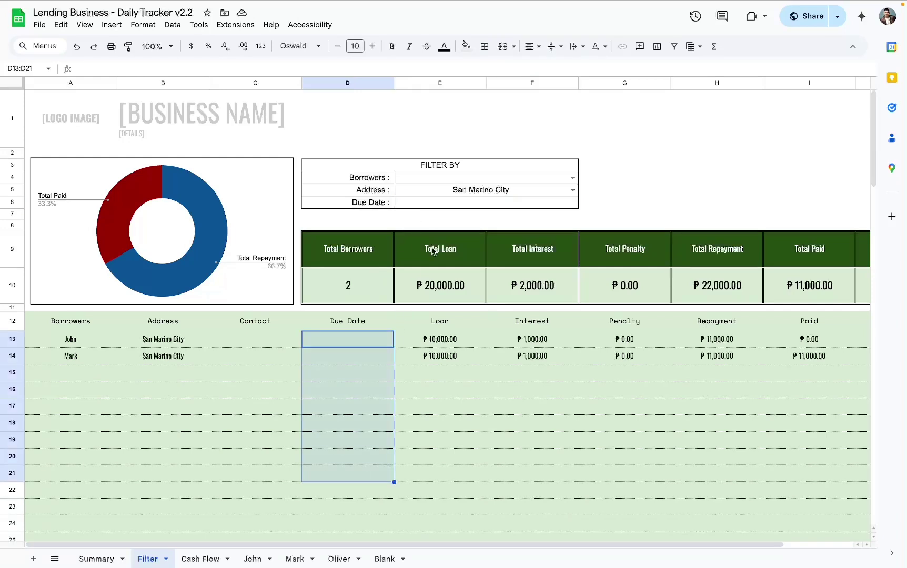
{"action": "left_click", "coordinate": [475, 205]}
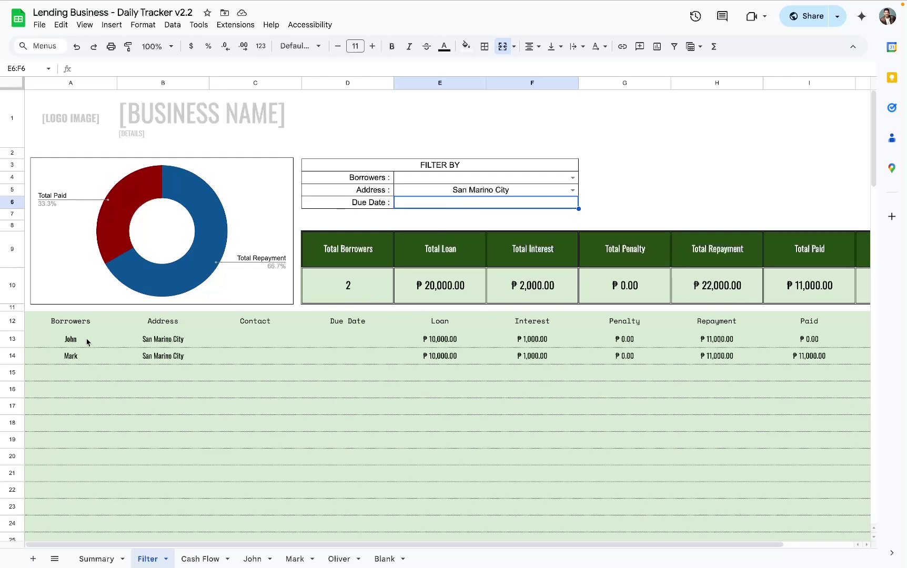
On the first borrower's sheet, set the due date to the current date, 6/26/2025.
{"action": "left_click", "coordinate": [253, 559]}
{"action": "scroll", "coordinate": [421, 382], "scroll_direction": "right", "scroll_amount": 5}
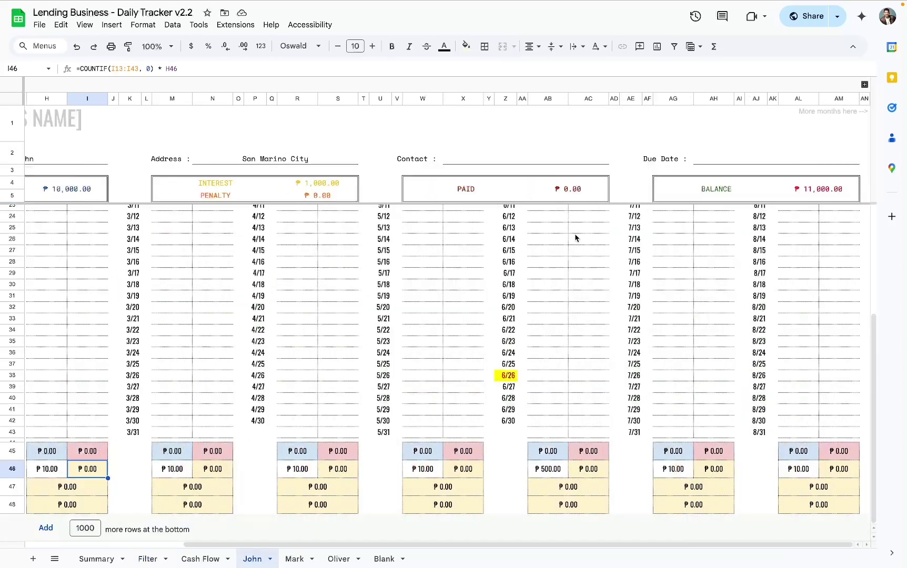
{"action": "left_click", "coordinate": [754, 164]}
{"action": "key", "text": "ctrl+semicolon"}
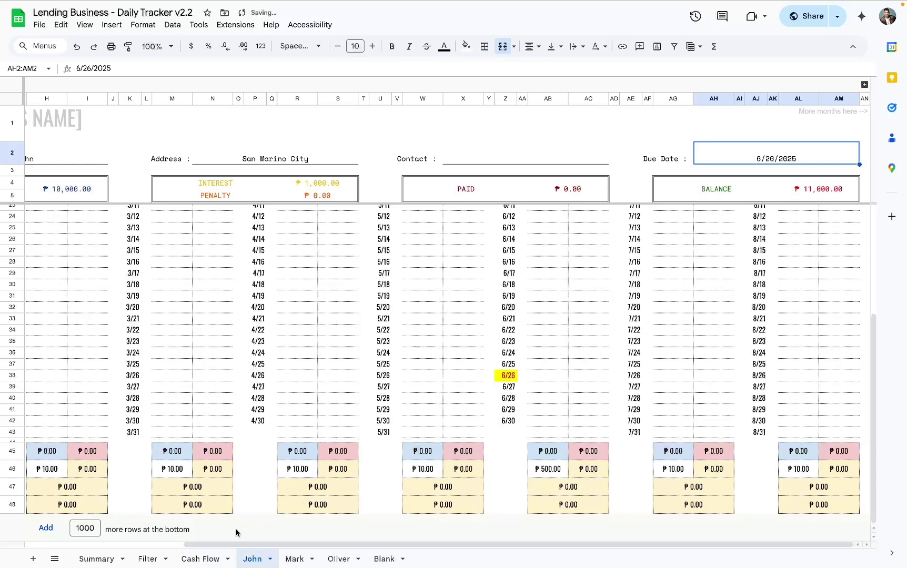
Return to the Filter sheet, set its due date filter to 6/26/2025 and highlight the matching rows.
{"action": "left_click", "coordinate": [150, 559]}
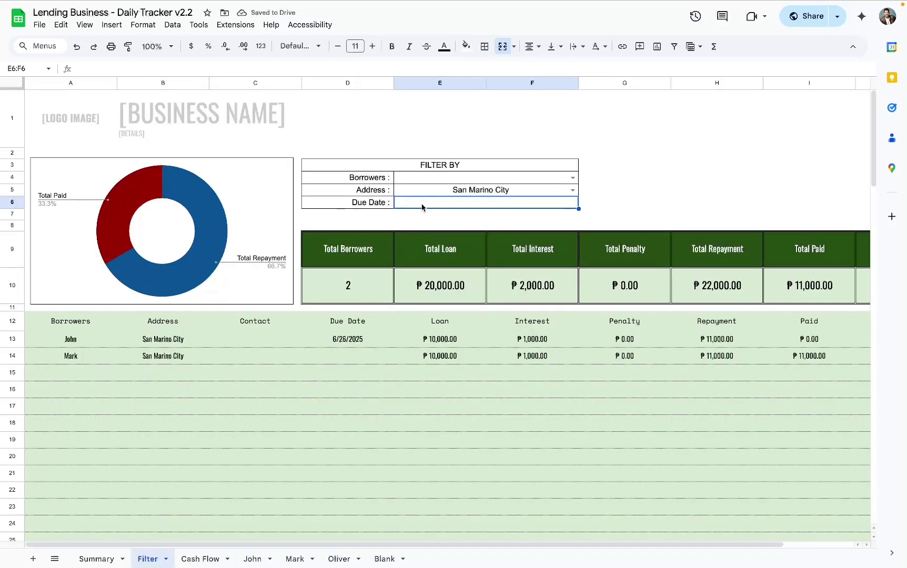
{"action": "key", "text": "ctrl+semicolon"}
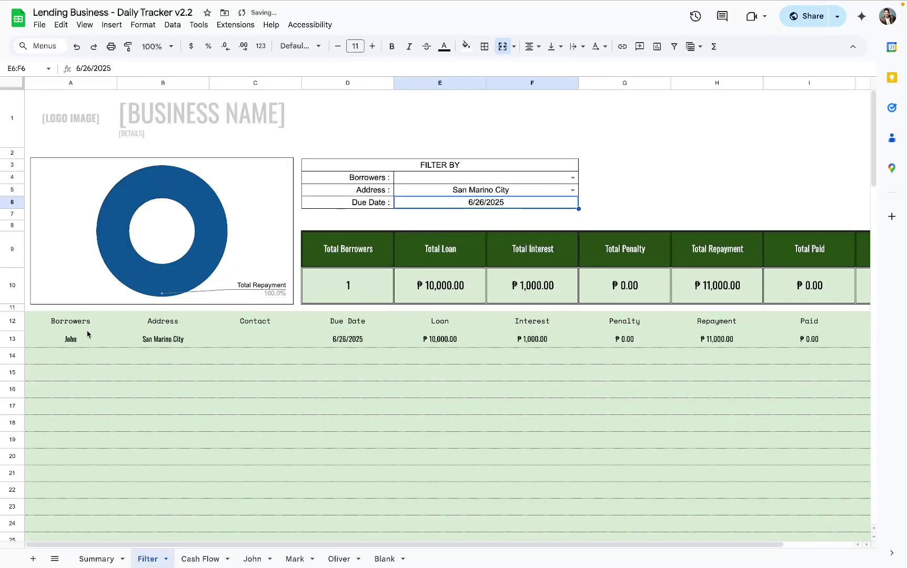
{"action": "left_click_drag", "start_coordinate": [56, 345], "coordinate": [780, 403]}
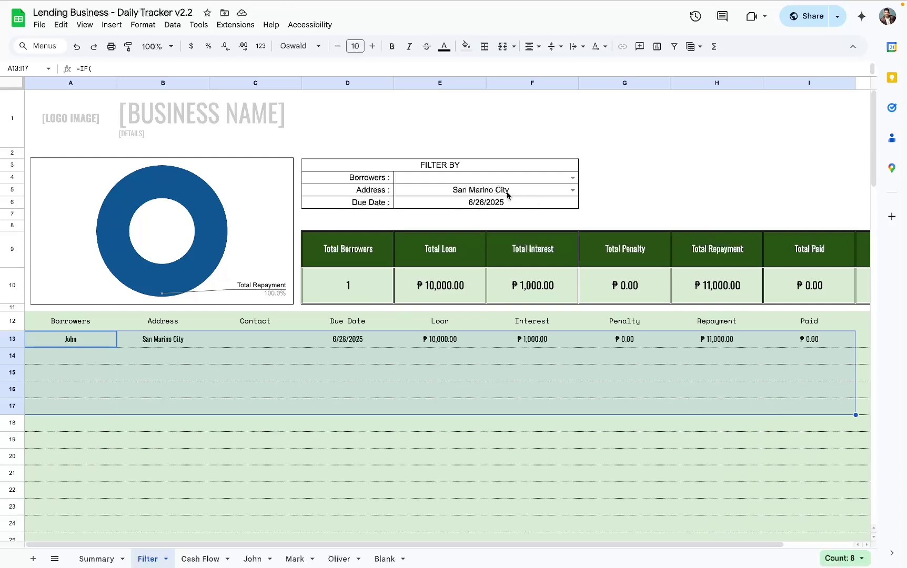
Clear the address and due date filters together, and undo that clearing.
{"action": "left_click_drag", "start_coordinate": [507, 191], "coordinate": [511, 199]}
{"action": "key", "text": "Delete"}
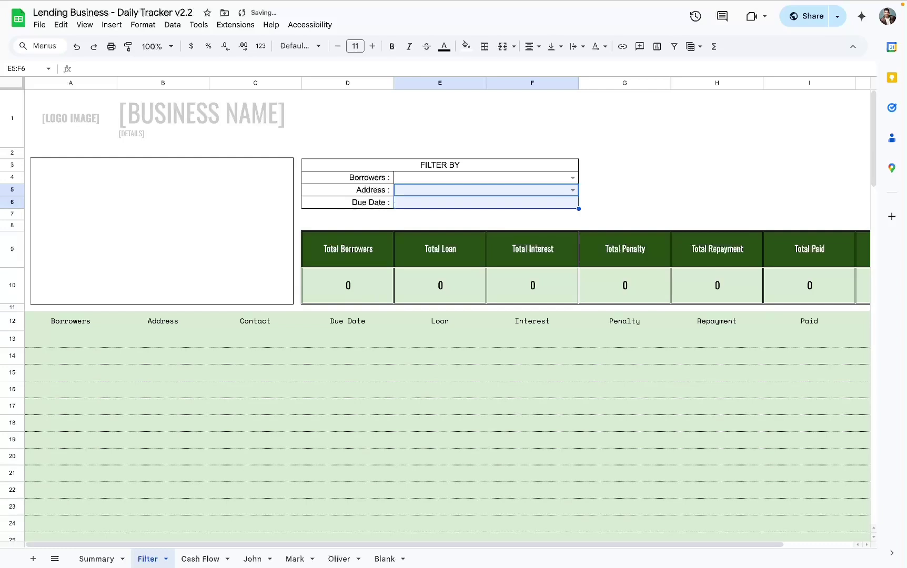
{"action": "left_click", "coordinate": [508, 202]}
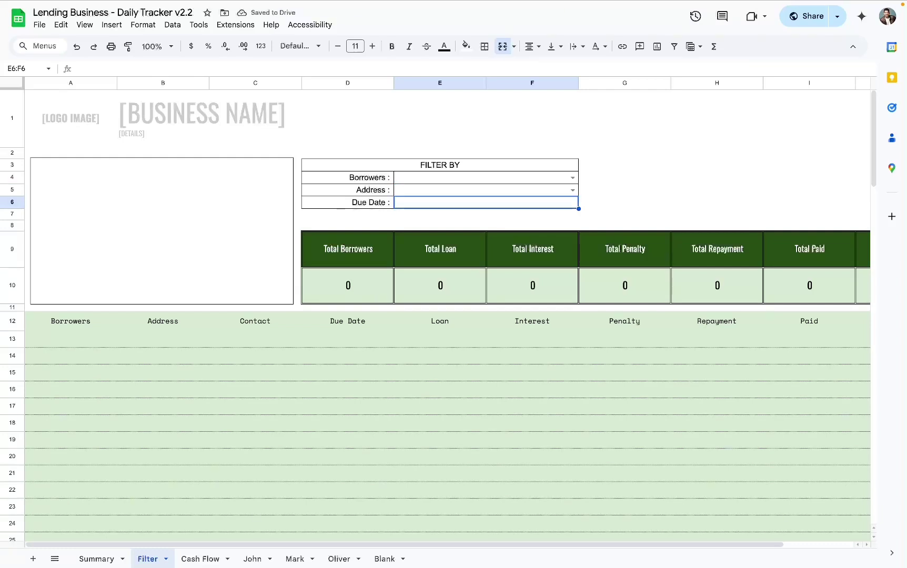
{"action": "key", "text": "super+z"}
Clear only the due date filter, keeping the address filter on San Marino City.
{"action": "left_click", "coordinate": [509, 202]}
{"action": "left_click", "coordinate": [509, 190]}
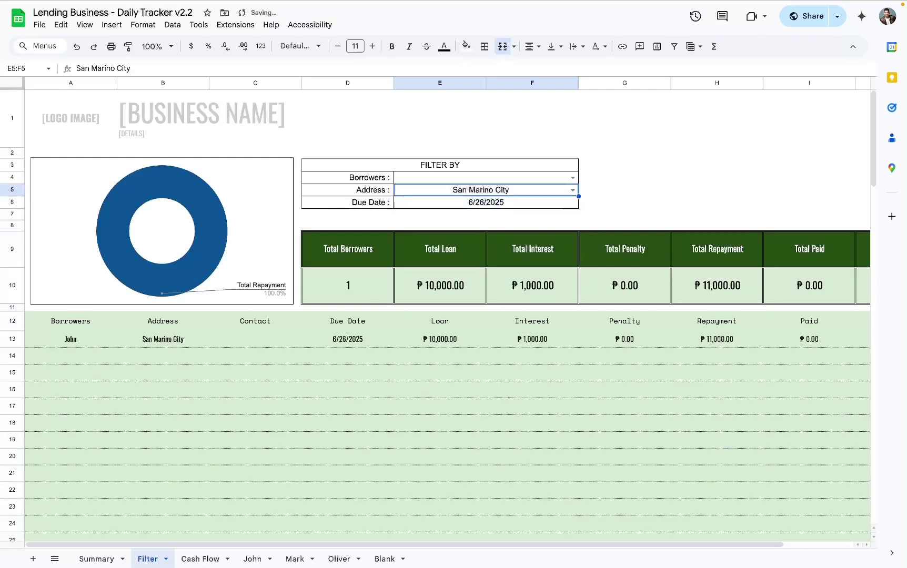
{"action": "left_click", "coordinate": [487, 202]}
{"action": "key", "text": "Delete"}
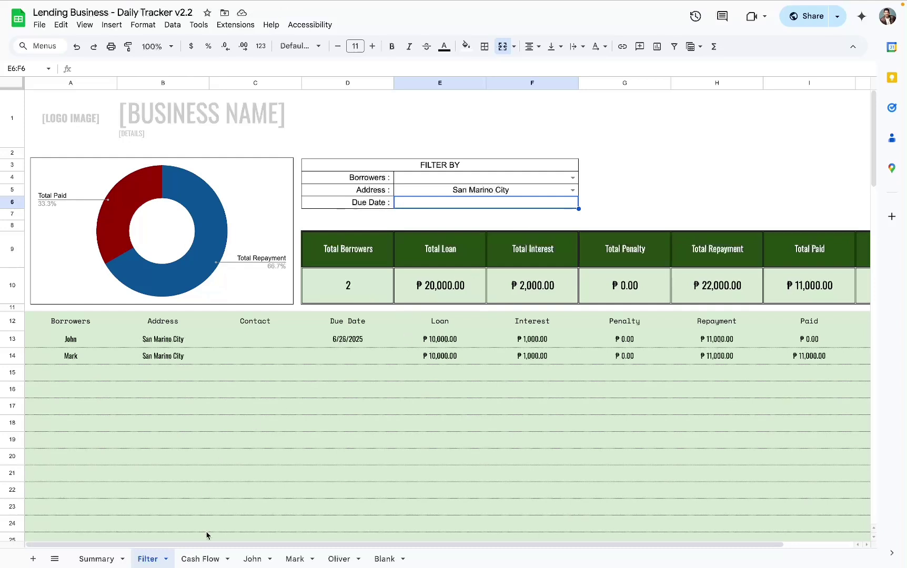
Review the Cash Flow sheet's entries, and check the Total Cash In and Balance cells on the Summary sheet.
{"action": "left_click", "coordinate": [207, 557]}
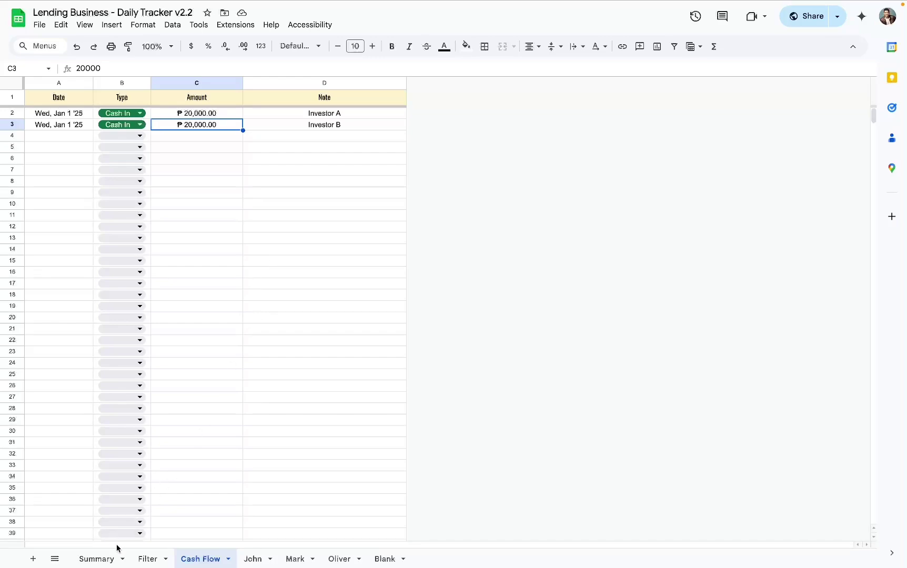
{"action": "left_click", "coordinate": [108, 559]}
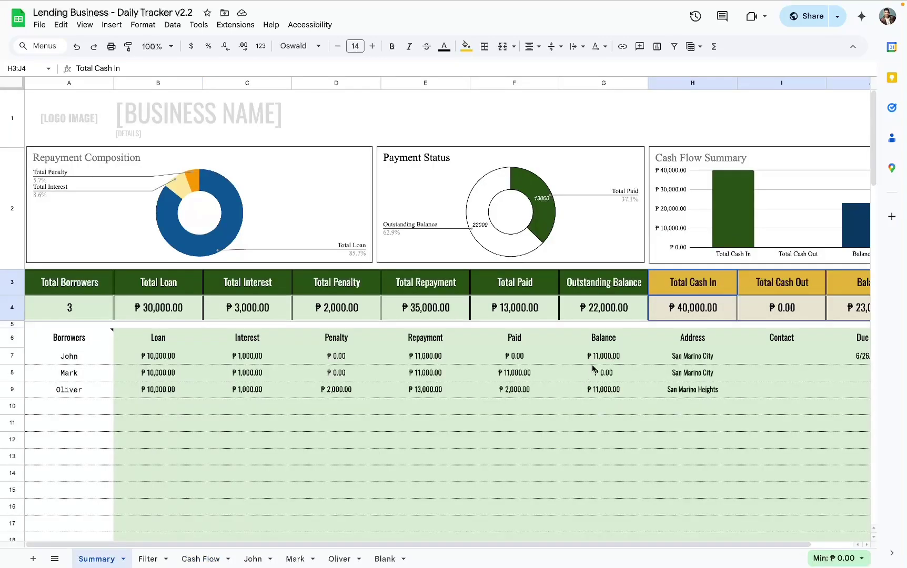
{"action": "scroll", "coordinate": [621, 329], "scroll_direction": "right", "scroll_amount": 2}
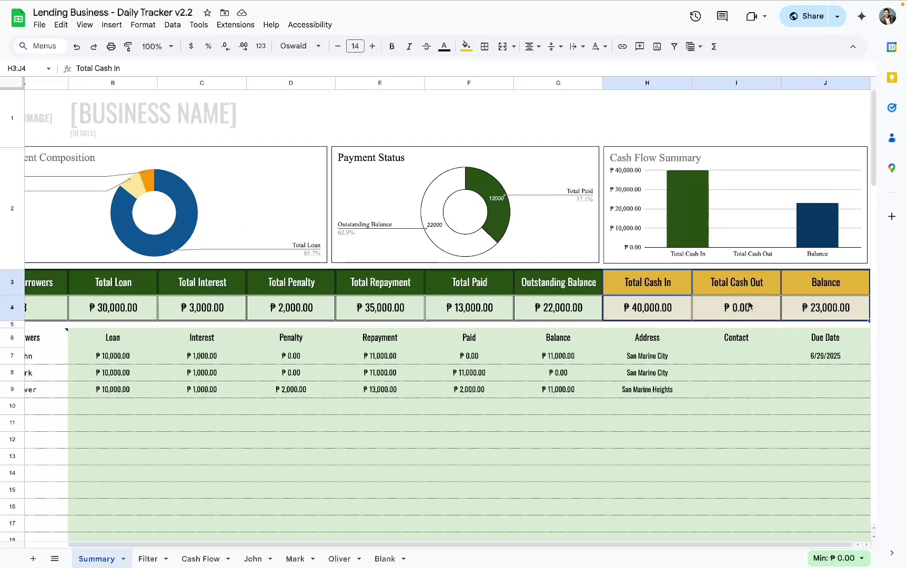
{"action": "left_click", "coordinate": [810, 312]}
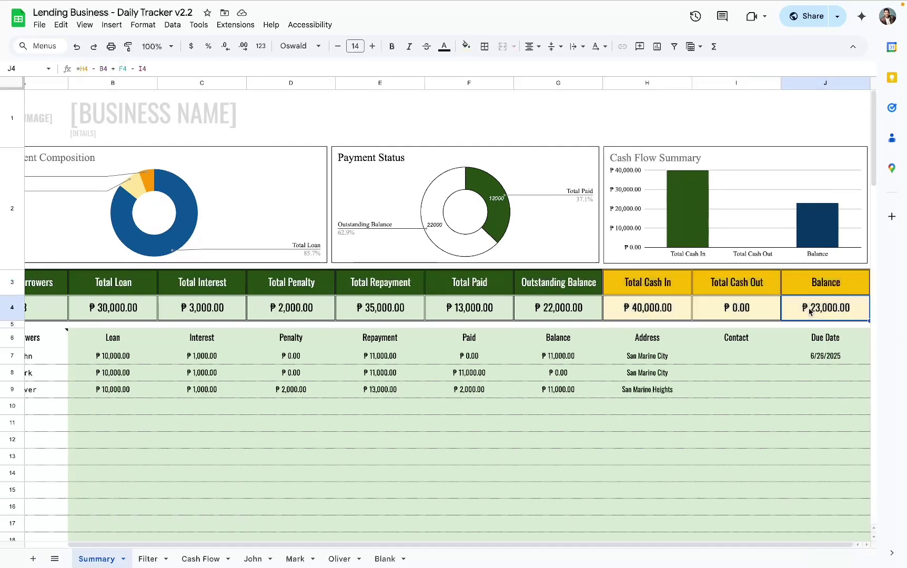
{"action": "left_click", "coordinate": [660, 314]}
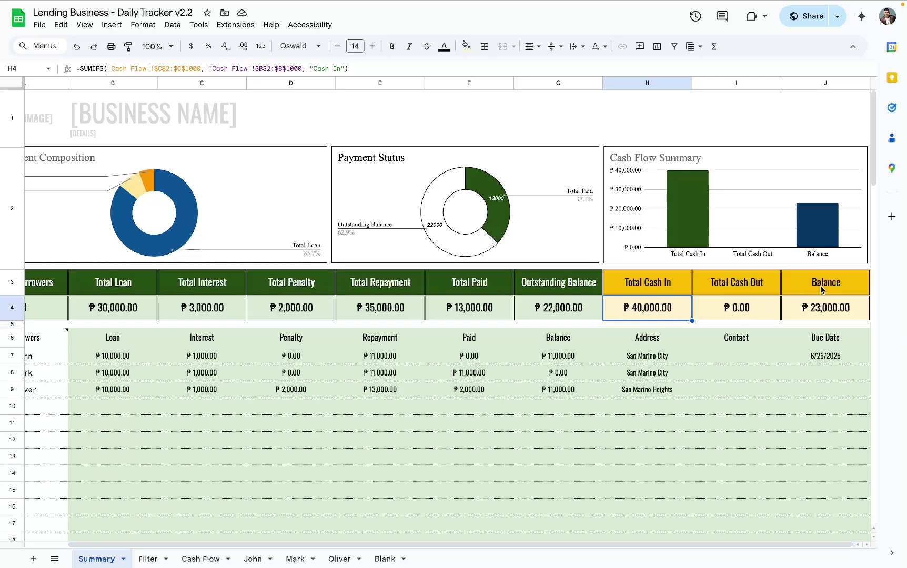
{"action": "left_click_drag", "start_coordinate": [822, 288], "coordinate": [826, 308]}
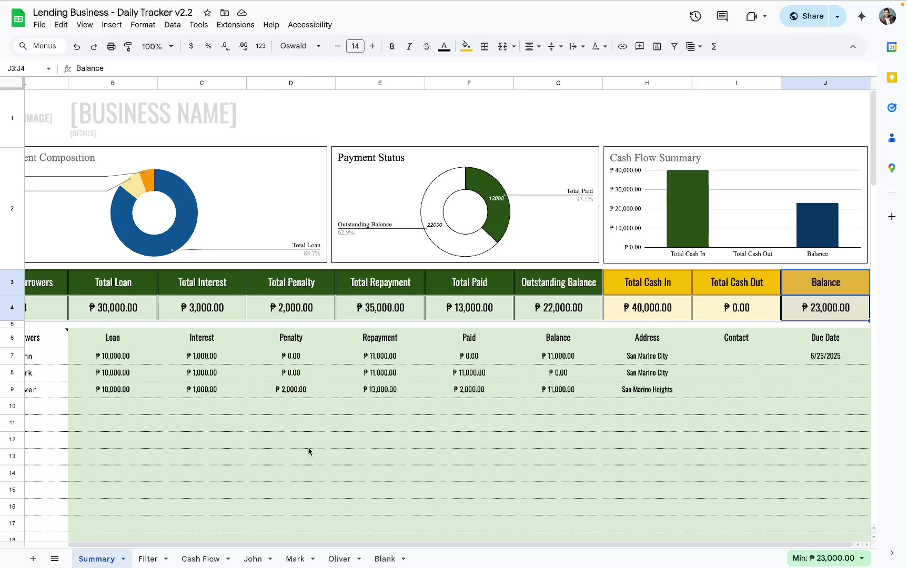
Look through the individual loan tracking sheets of the three existing borrowers.
{"action": "left_click", "coordinate": [258, 559]}
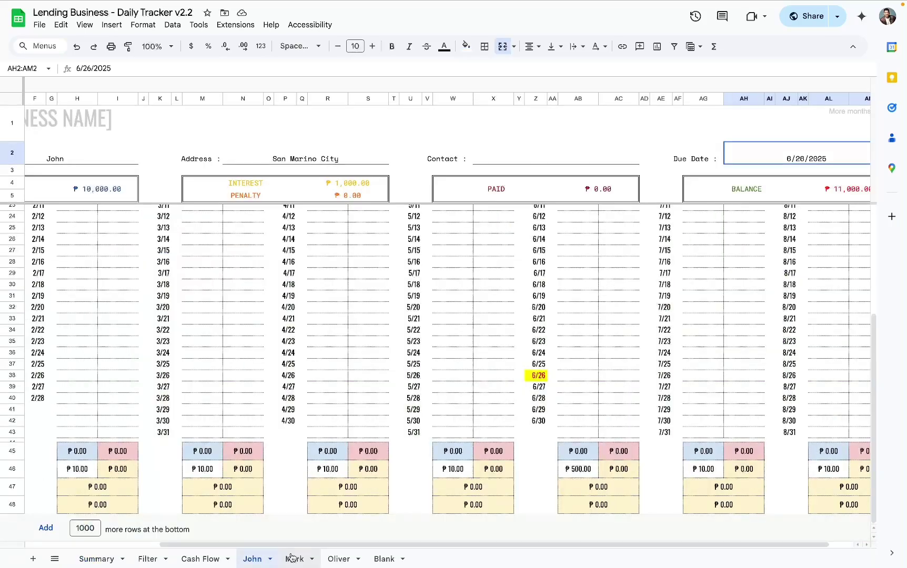
{"action": "left_click", "coordinate": [293, 559]}
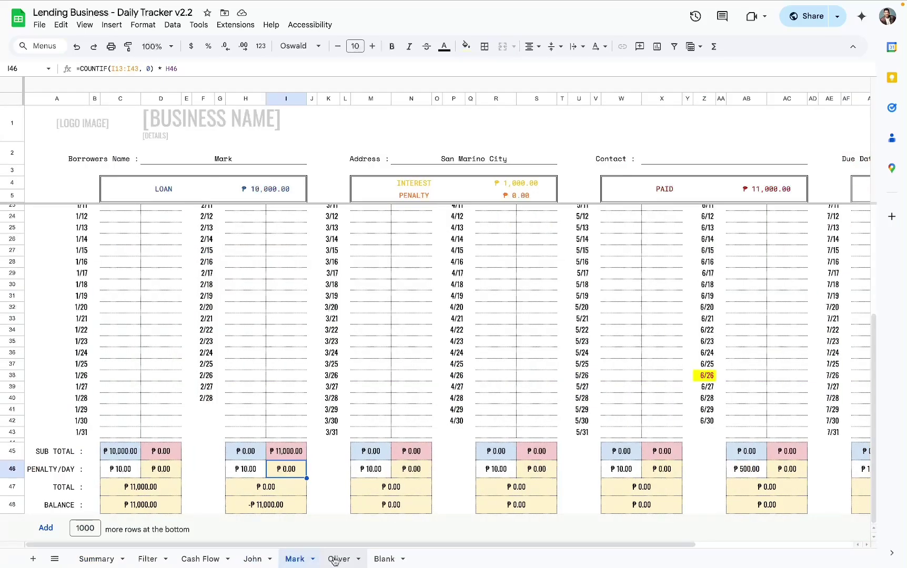
{"action": "left_click", "coordinate": [335, 559]}
View the Blank template sheet and its sheet options, and go back to the first borrower's sheet.
{"action": "left_click", "coordinate": [385, 558]}
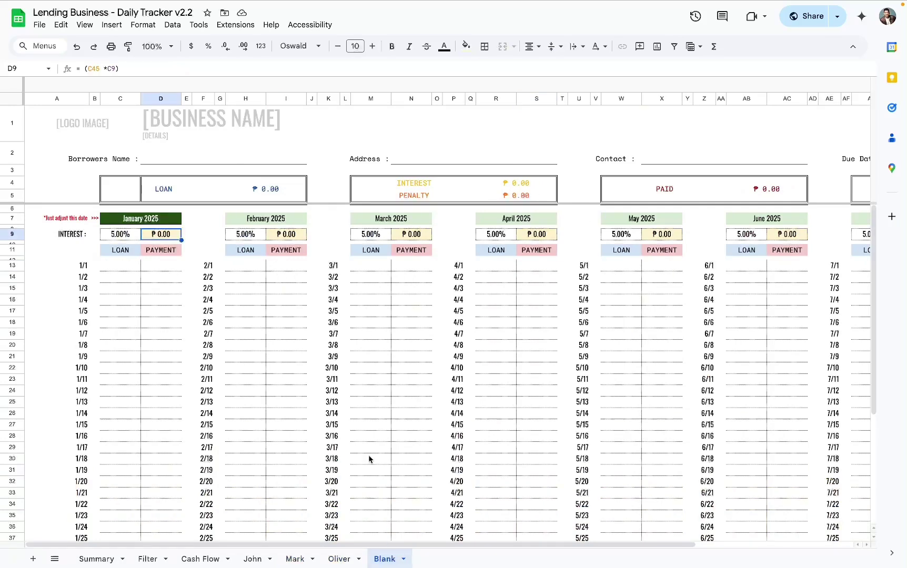
{"action": "right_click", "coordinate": [394, 555]}
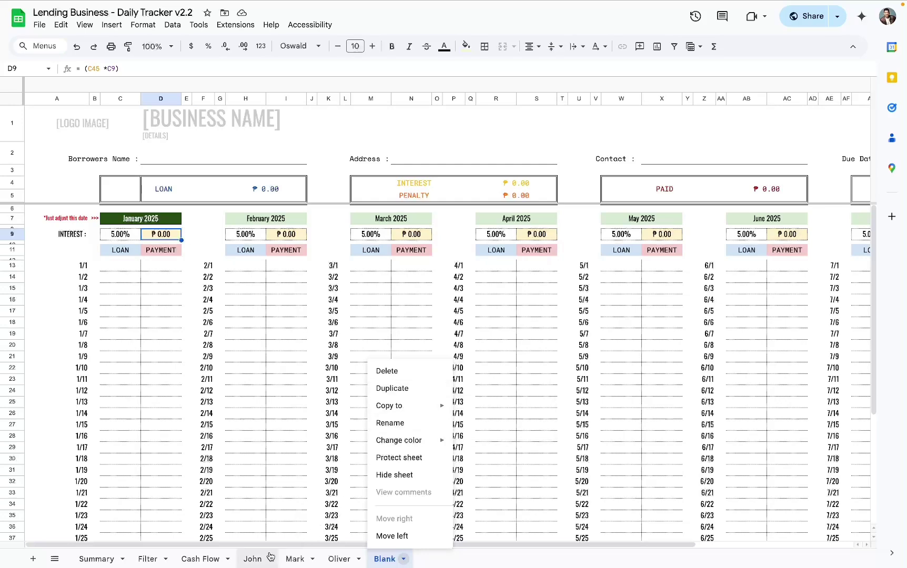
{"action": "left_click", "coordinate": [270, 557]}
Look over the first borrower's sheet, from the header and January columns to the January subtotal, penalty and total rows.
{"action": "scroll", "coordinate": [291, 466], "scroll_direction": "up", "scroll_amount": 5}
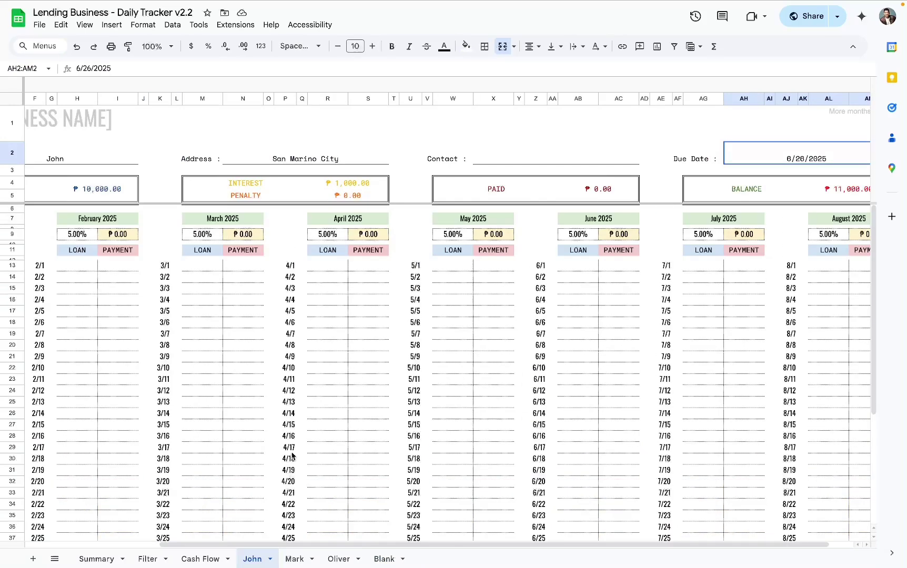
{"action": "scroll", "coordinate": [293, 456], "scroll_direction": "left", "scroll_amount": 3}
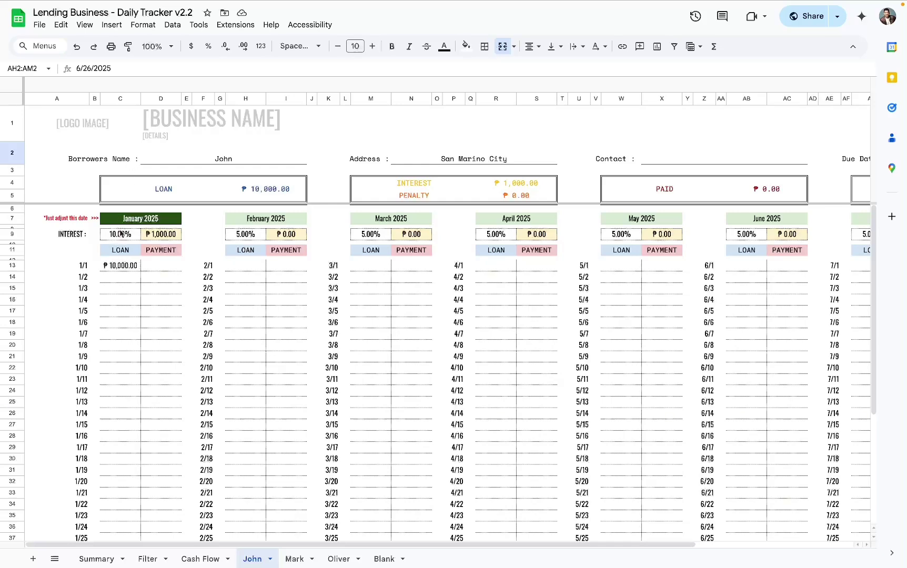
{"action": "scroll", "coordinate": [129, 253], "scroll_direction": "down", "scroll_amount": 4}
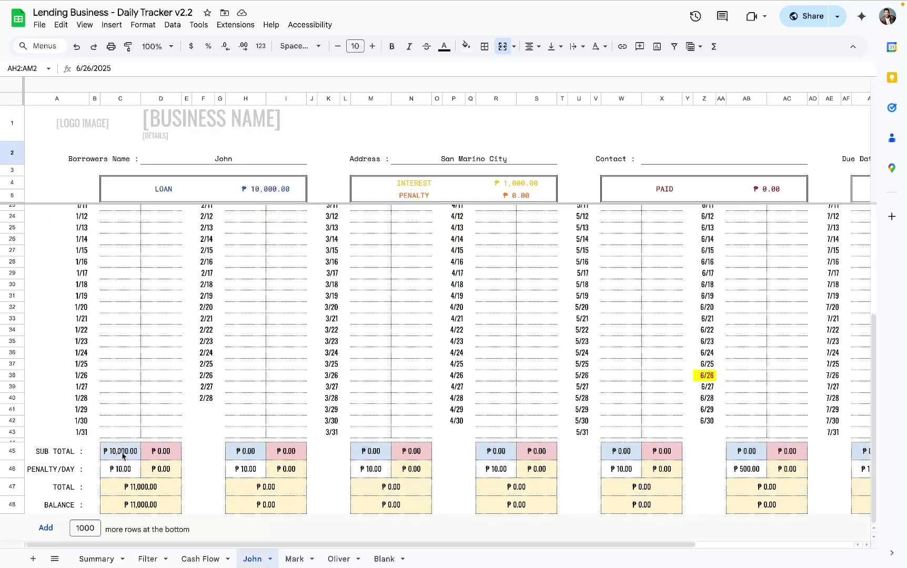
{"action": "left_click_drag", "start_coordinate": [122, 452], "coordinate": [160, 491]}
{"action": "scroll", "coordinate": [168, 473], "scroll_direction": "up", "scroll_amount": 5}
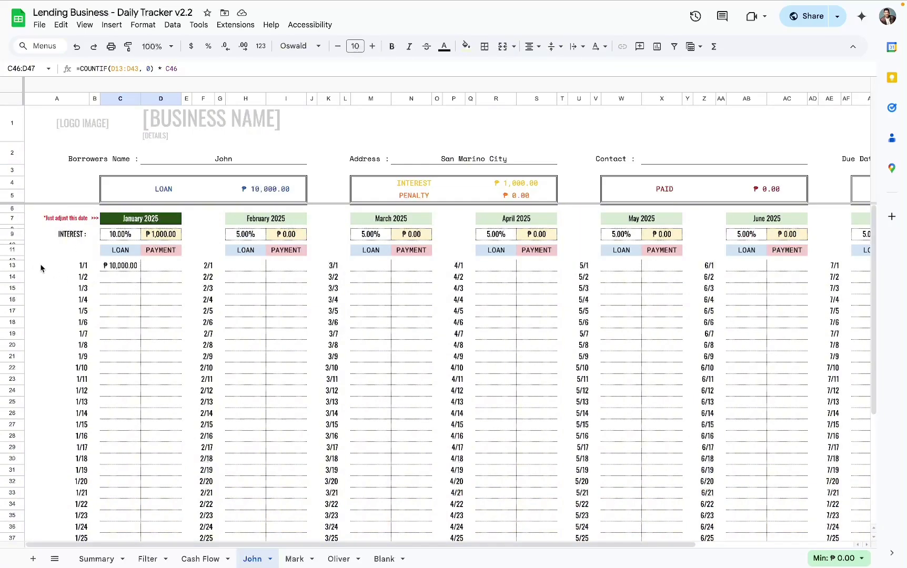
{"action": "scroll", "coordinate": [242, 317], "scroll_direction": "right", "scroll_amount": 4}
{"action": "scroll", "coordinate": [444, 342], "scroll_direction": "left", "scroll_amount": 4}
{"action": "scroll", "coordinate": [284, 285], "scroll_direction": "right", "scroll_amount": 4}
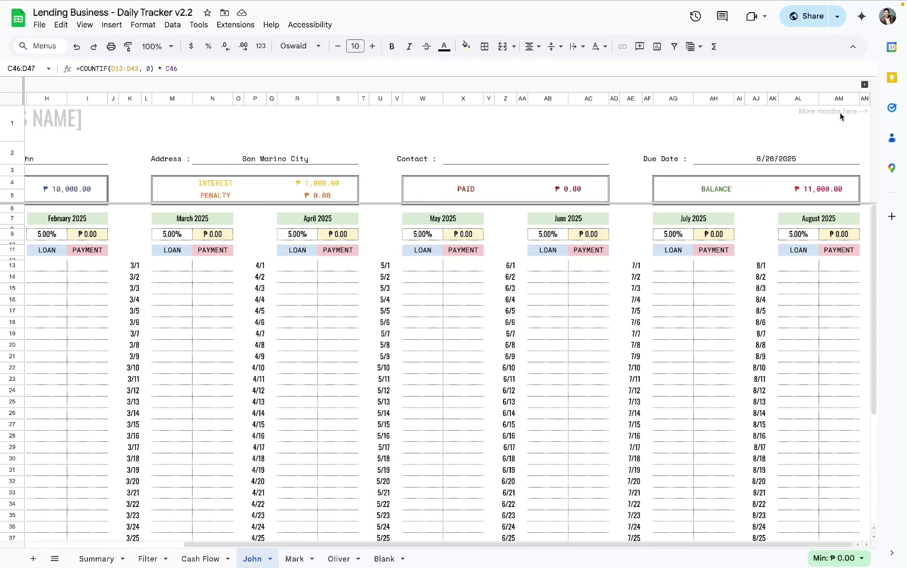
Expand the grouped September to December columns to view the extra months, and collapse the group again.
{"action": "left_click", "coordinate": [855, 113]}
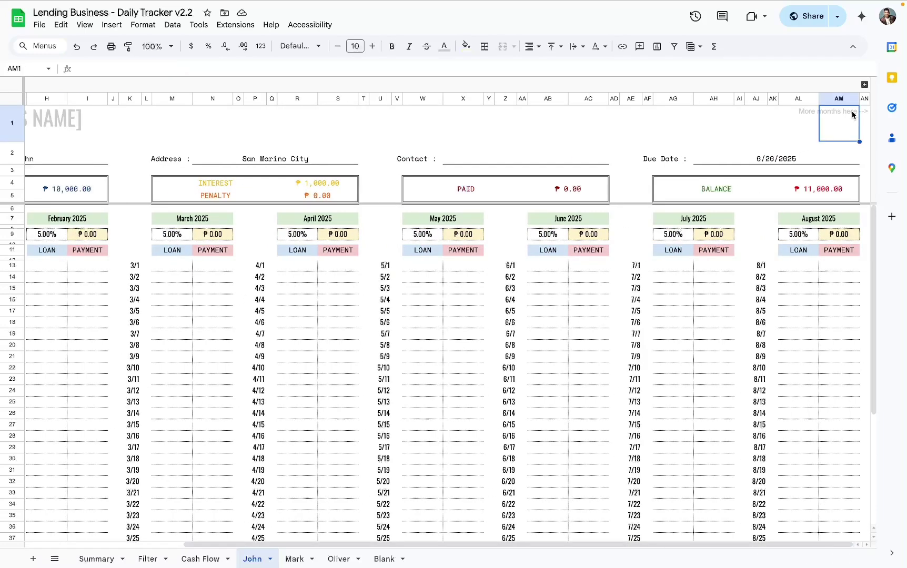
{"action": "left_click", "coordinate": [865, 84]}
{"action": "scroll", "coordinate": [630, 347], "scroll_direction": "right", "scroll_amount": 4}
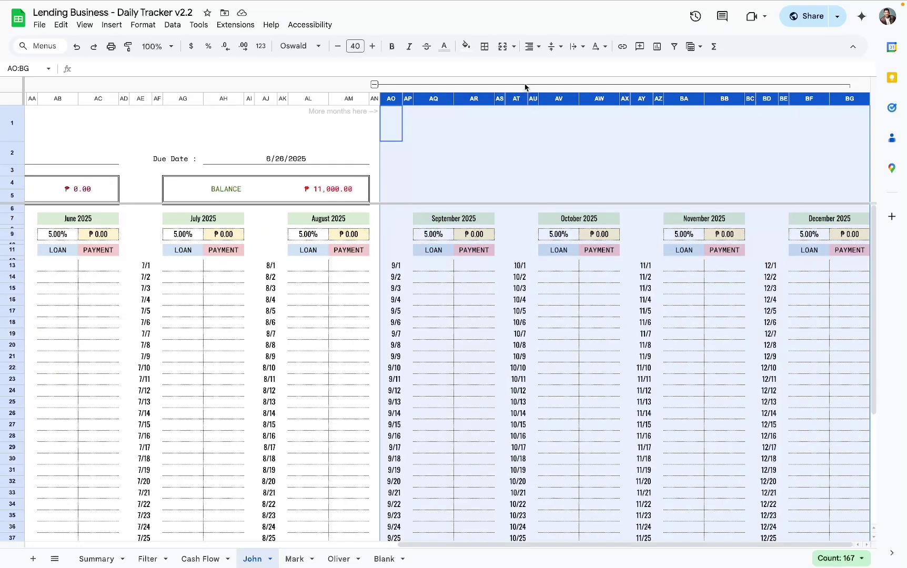
{"action": "left_click", "coordinate": [375, 86]}
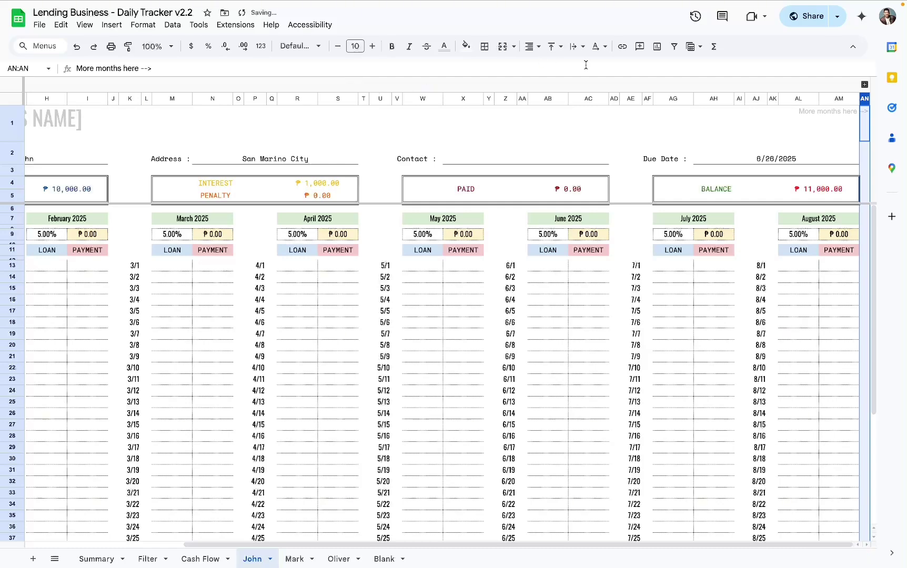
{"action": "left_click", "coordinate": [866, 86]}
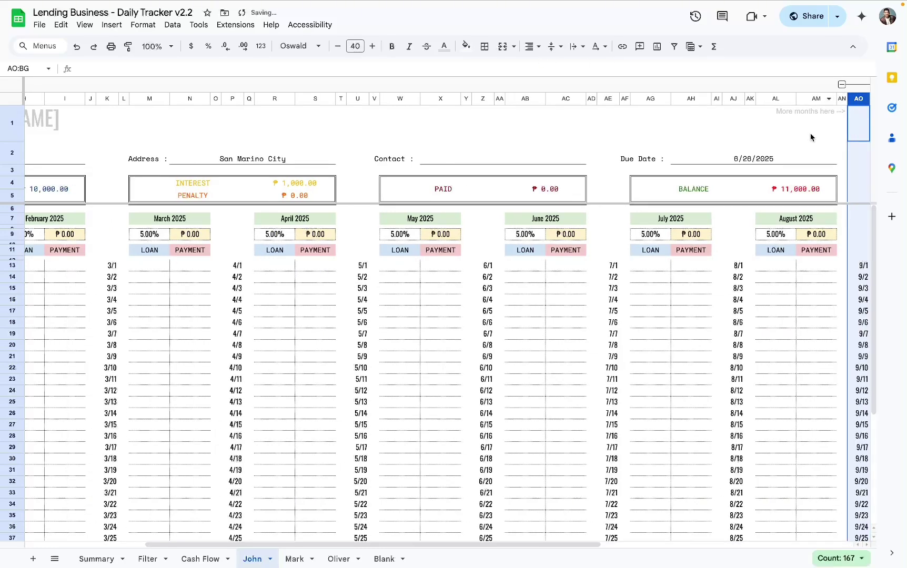
{"action": "scroll", "coordinate": [778, 180], "scroll_direction": "right", "scroll_amount": 9}
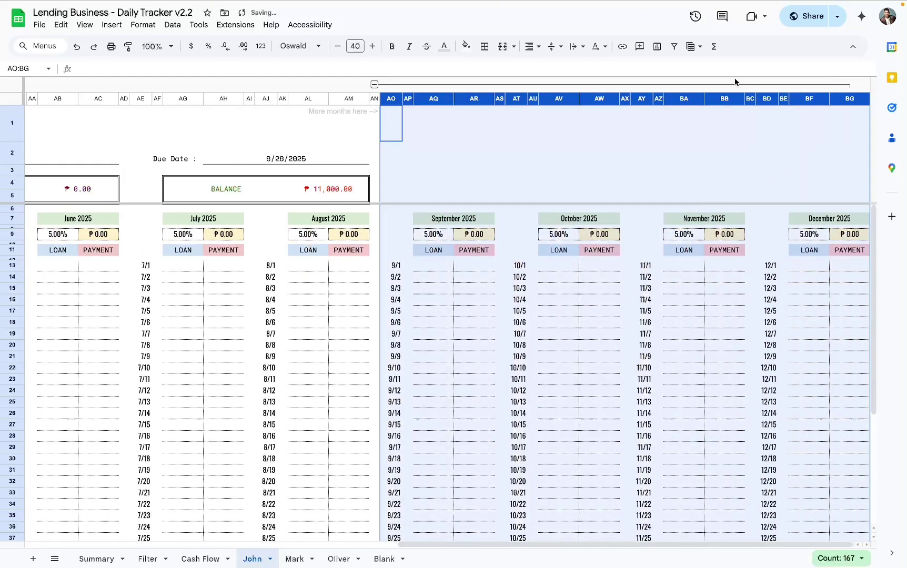
{"action": "left_click", "coordinate": [375, 85]}
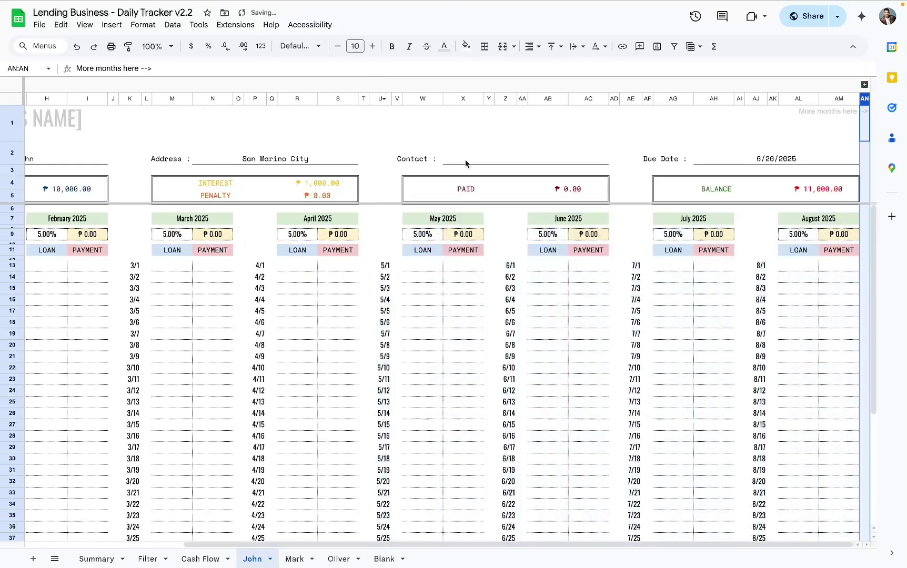
{"action": "left_click", "coordinate": [865, 85]}
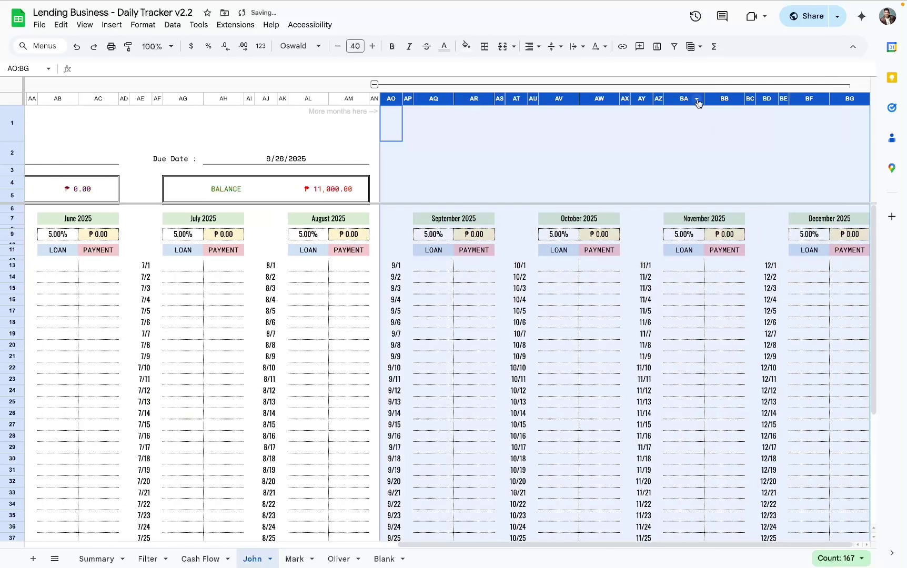
{"action": "left_click", "coordinate": [684, 86]}
Examine the Interest row, January's interest rate cell and the monthly total rows of the first borrower's sheet.
{"action": "scroll", "coordinate": [584, 308], "scroll_direction": "left", "scroll_amount": 4}
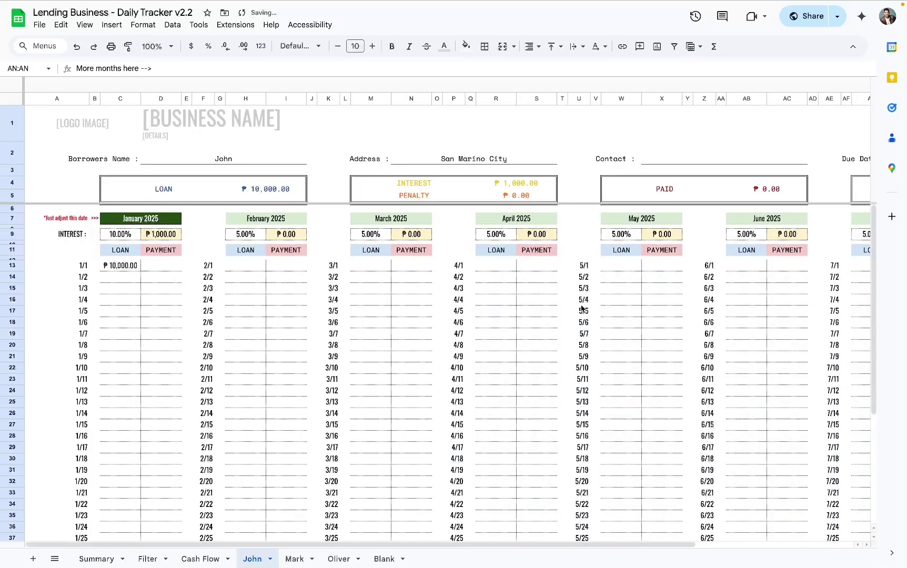
{"action": "scroll", "coordinate": [485, 360], "scroll_direction": "down", "scroll_amount": 5}
{"action": "scroll", "coordinate": [265, 427], "scroll_direction": "up", "scroll_amount": 5}
{"action": "left_click", "coordinate": [15, 235]}
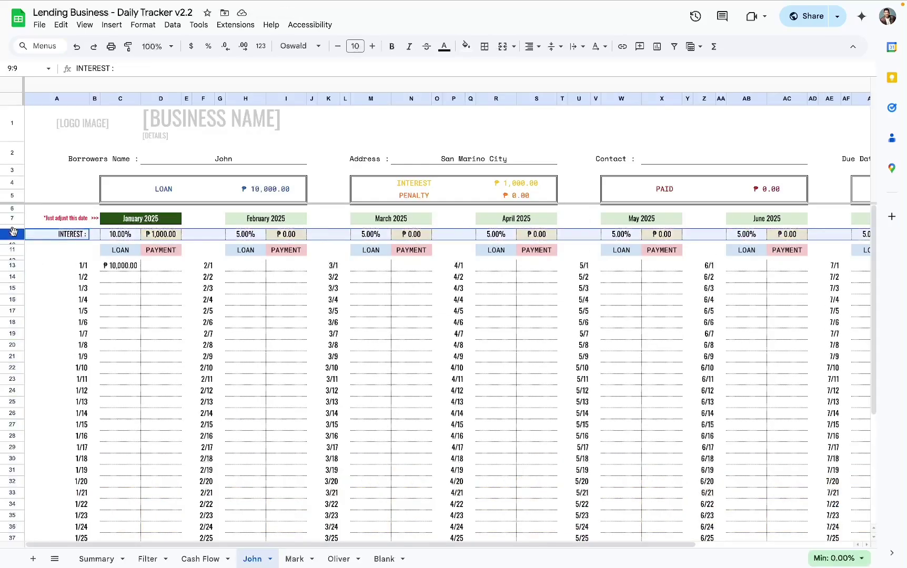
{"action": "left_click", "coordinate": [123, 235]}
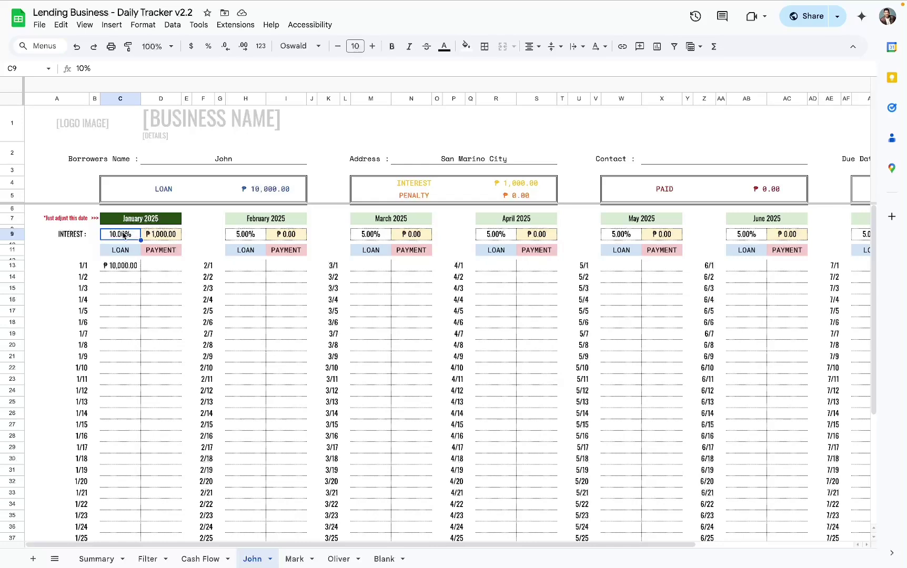
{"action": "scroll", "coordinate": [142, 287], "scroll_direction": "down", "scroll_amount": 4}
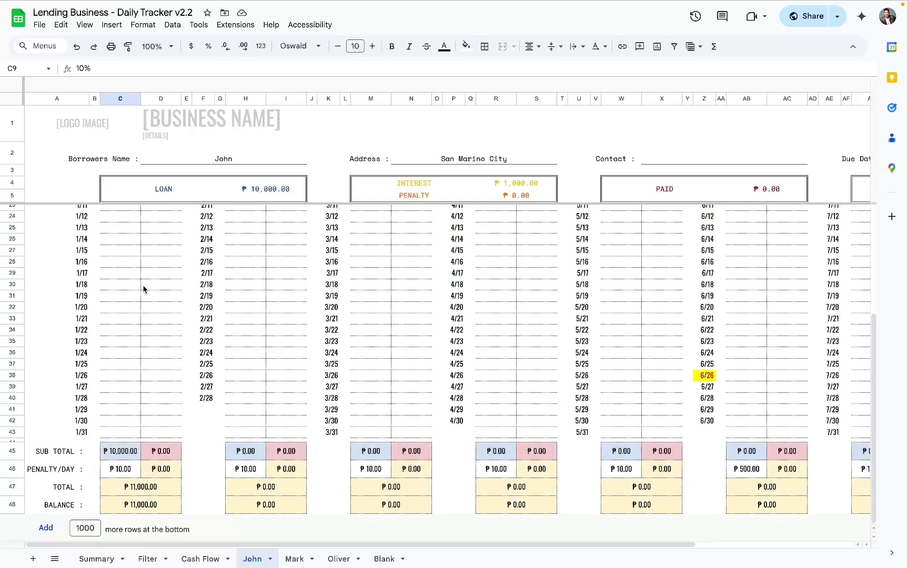
{"action": "scroll", "coordinate": [158, 314], "scroll_direction": "up", "scroll_amount": 4}
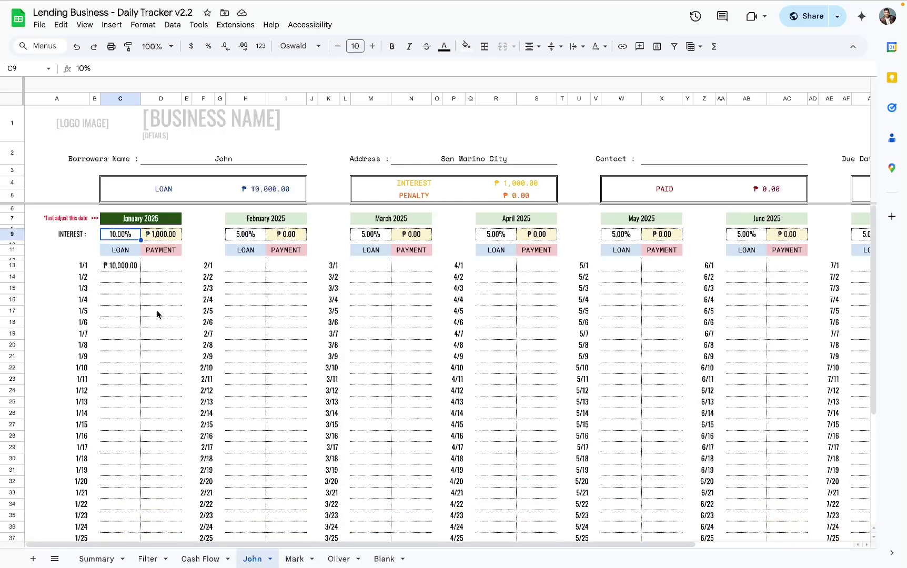
{"action": "scroll", "coordinate": [158, 314], "scroll_direction": "down", "scroll_amount": 4}
{"action": "scroll", "coordinate": [157, 314], "scroll_direction": "up", "scroll_amount": 4}
Check the 1/1 loan entry, the borrower's name, January's computed interest and the header's Loan and Interest cells.
{"action": "left_click", "coordinate": [125, 268]}
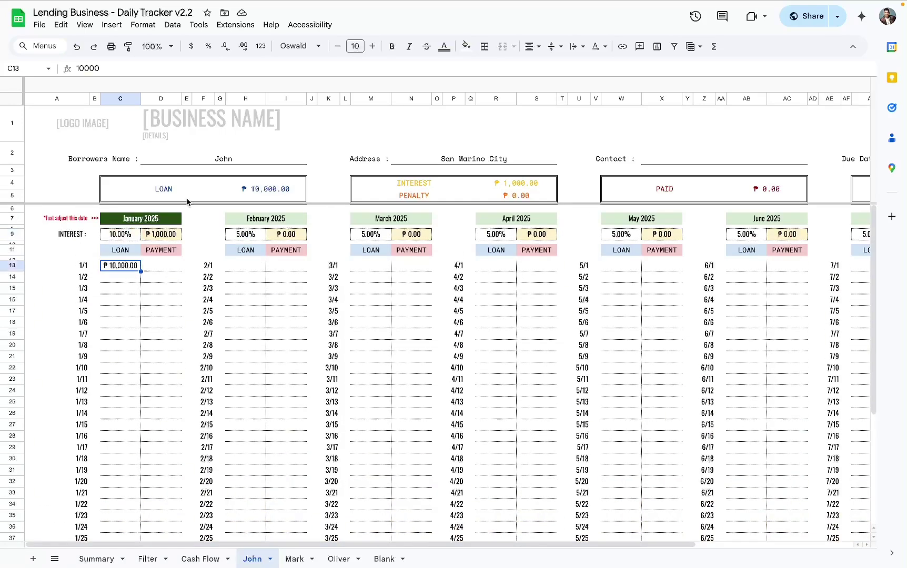
{"action": "left_click", "coordinate": [217, 163]}
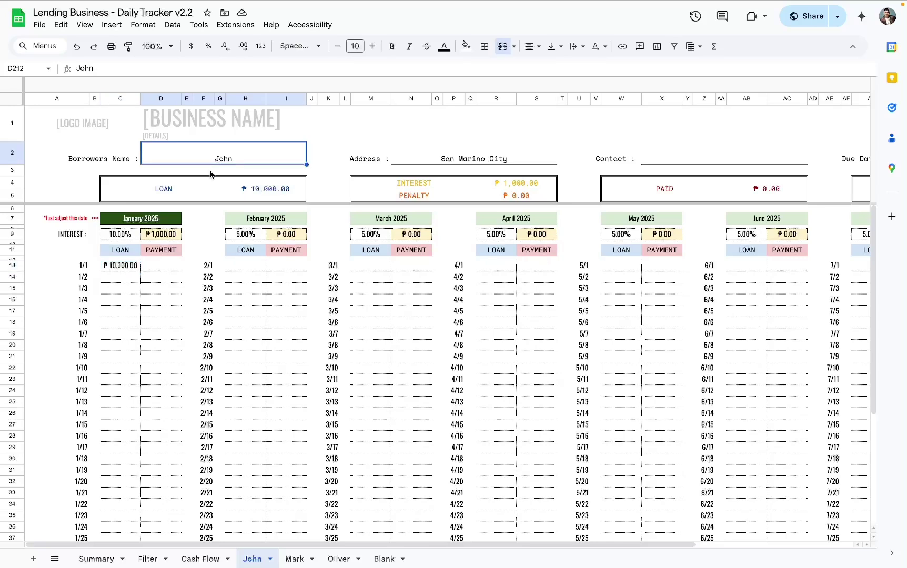
{"action": "left_click", "coordinate": [163, 240]}
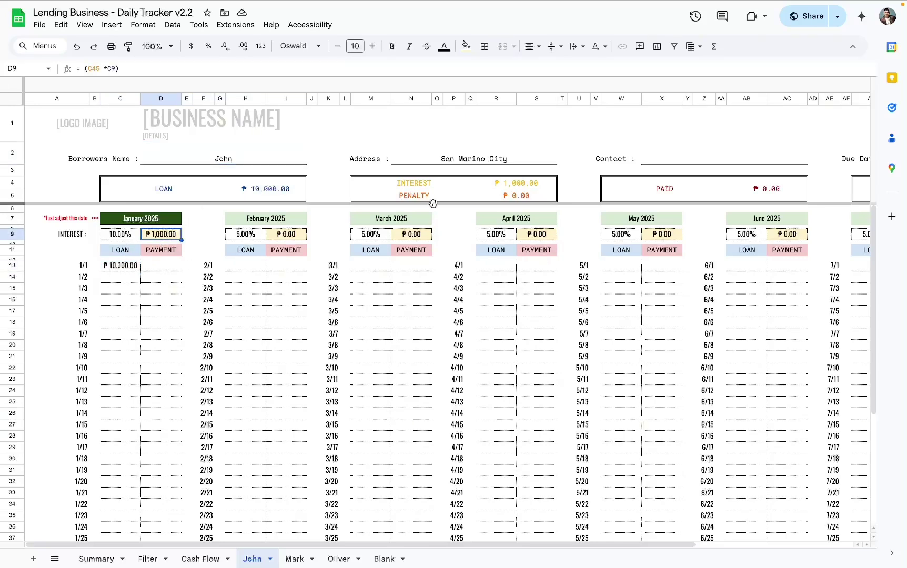
{"action": "left_click_drag", "start_coordinate": [425, 184], "coordinate": [489, 183]}
{"action": "left_click", "coordinate": [153, 192]}
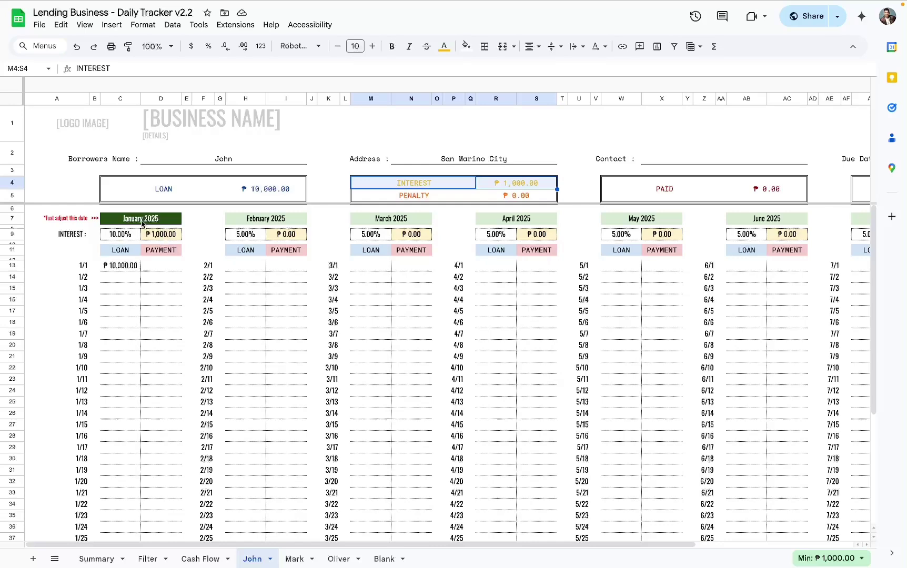
{"action": "left_click", "coordinate": [128, 266]}
{"action": "scroll", "coordinate": [153, 294], "scroll_direction": "down", "scroll_amount": 6}
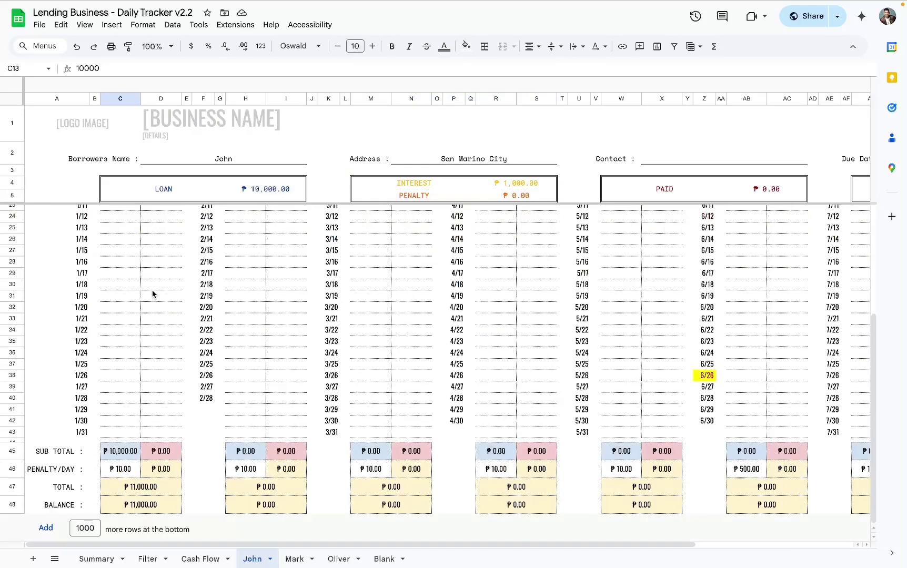
{"action": "scroll", "coordinate": [183, 349], "scroll_direction": "up", "scroll_amount": 6}
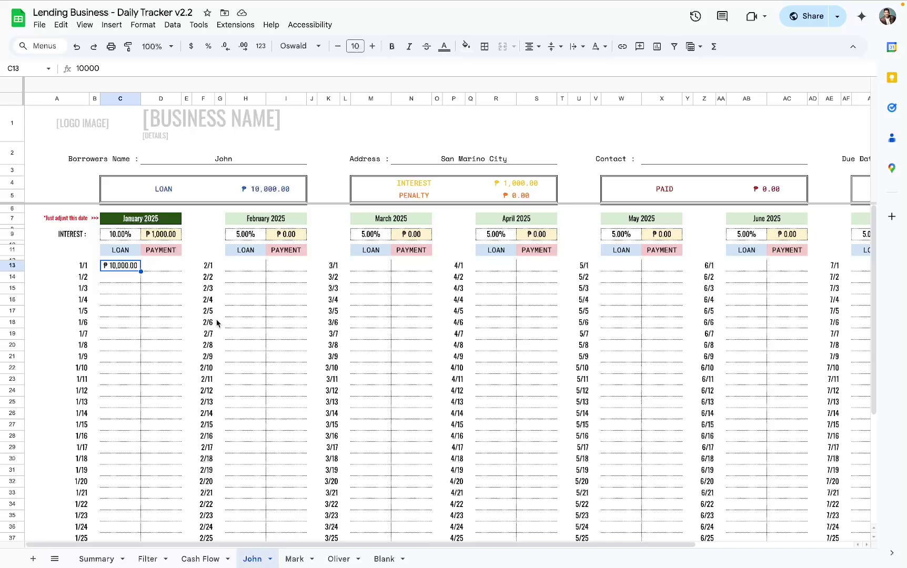
Record a payment of 11000 on 2/1 in the February Payment column, and check the header's Balance.
{"action": "left_click", "coordinate": [281, 266]}
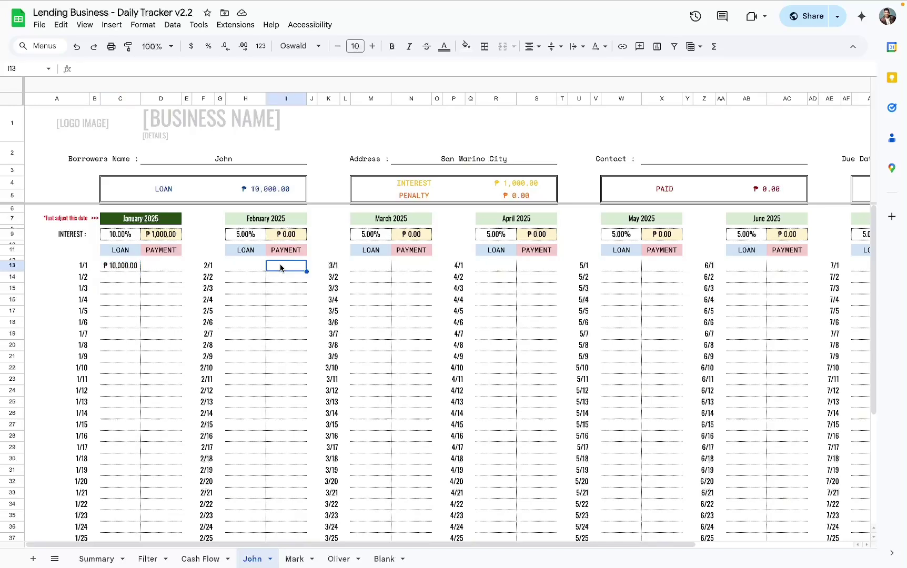
{"action": "type", "text": "11000"}
{"action": "key", "text": "Return"}
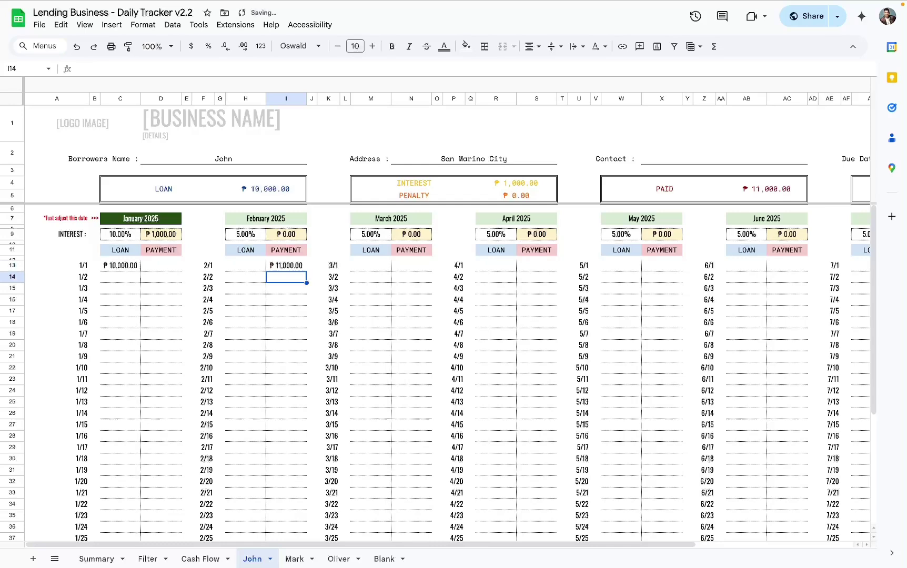
{"action": "scroll", "coordinate": [448, 316], "scroll_direction": "right", "scroll_amount": 5}
{"action": "left_click", "coordinate": [808, 193]}
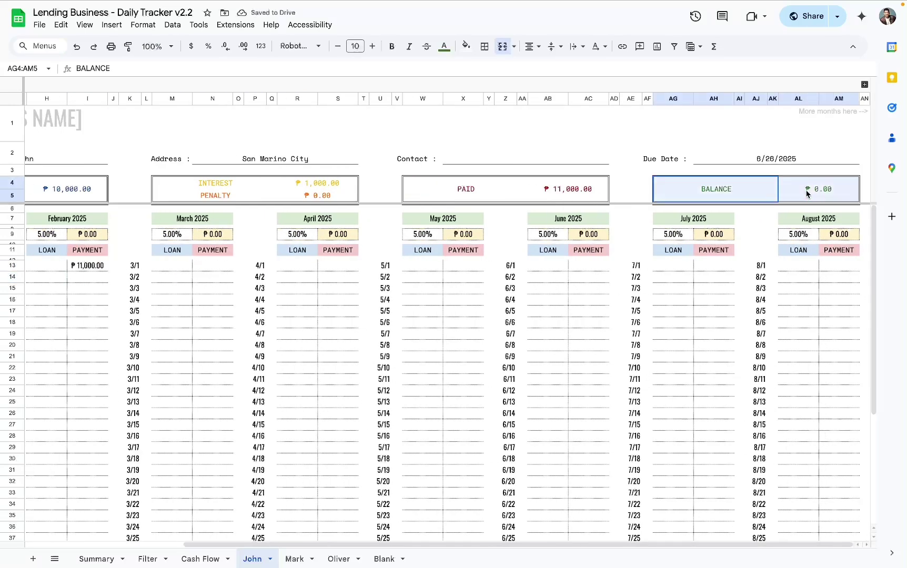
Try a 2/1 payment of 5000 to check its effect on the Balance, and undo that entry.
{"action": "scroll", "coordinate": [240, 278], "scroll_direction": "left", "scroll_amount": 5}
{"action": "left_click", "coordinate": [281, 268]}
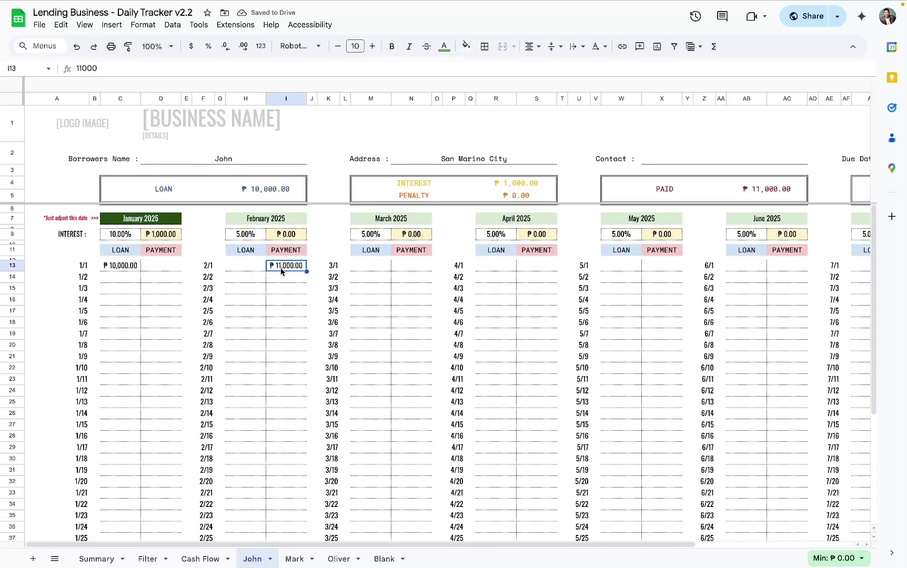
{"action": "type", "text": "5000"}
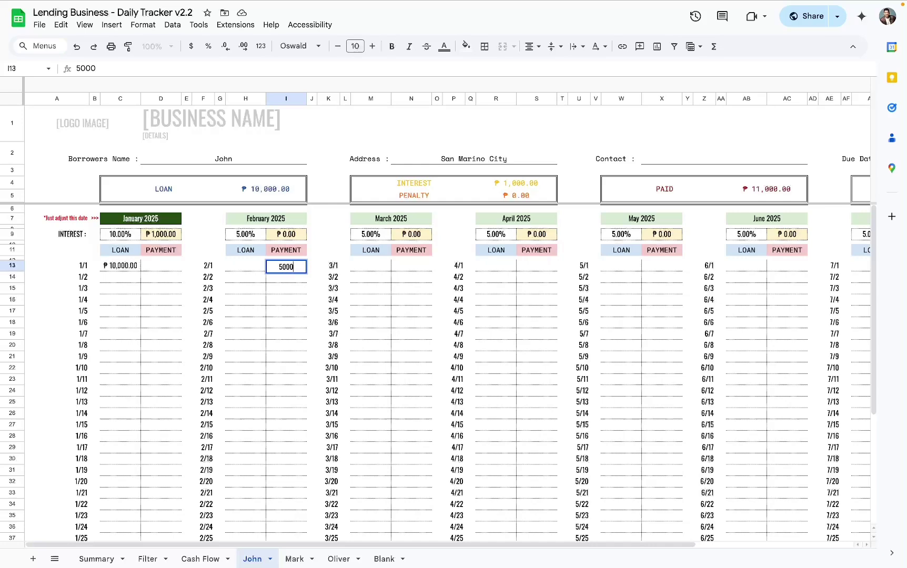
{"action": "key", "text": "Return"}
{"action": "scroll", "coordinate": [584, 223], "scroll_direction": "right", "scroll_amount": 5}
{"action": "left_click", "coordinate": [824, 197]}
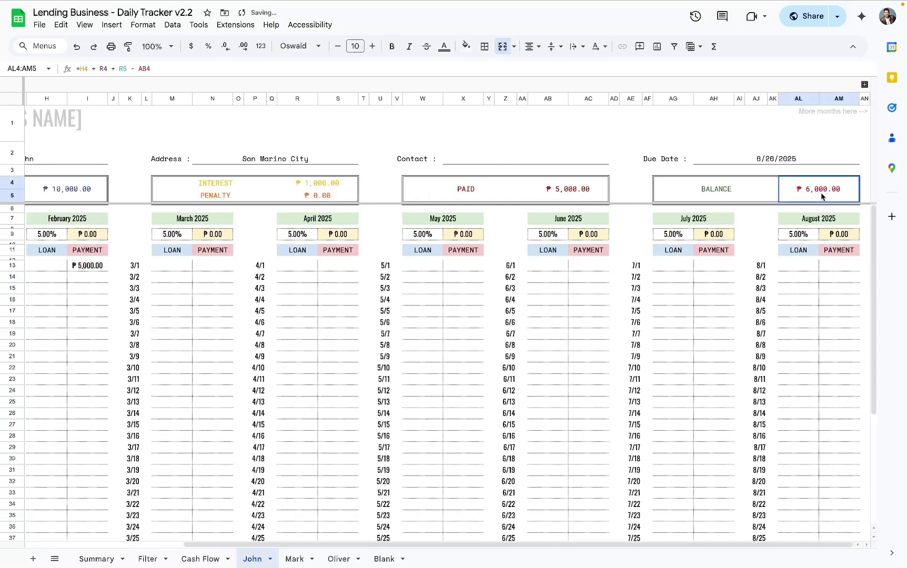
{"action": "left_click_drag", "start_coordinate": [823, 197], "coordinate": [757, 188]}
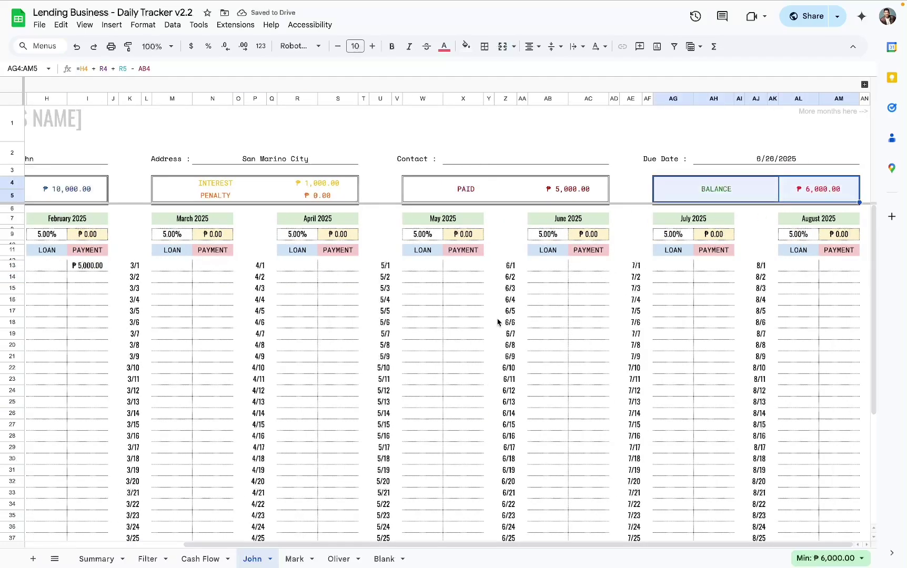
{"action": "scroll", "coordinate": [498, 322], "scroll_direction": "left", "scroll_amount": 4}
{"action": "key", "text": "ctrl+z"}
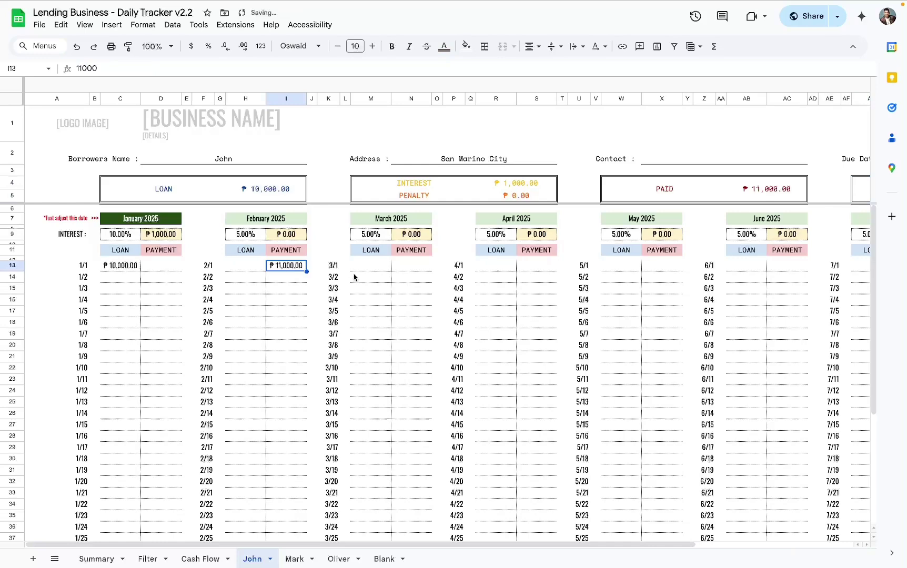
Change the 2/1 February payment to 0 and check the effect on February's totals and the Penalty/Day row.
{"action": "scroll", "coordinate": [264, 342], "scroll_direction": "down", "scroll_amount": 1}
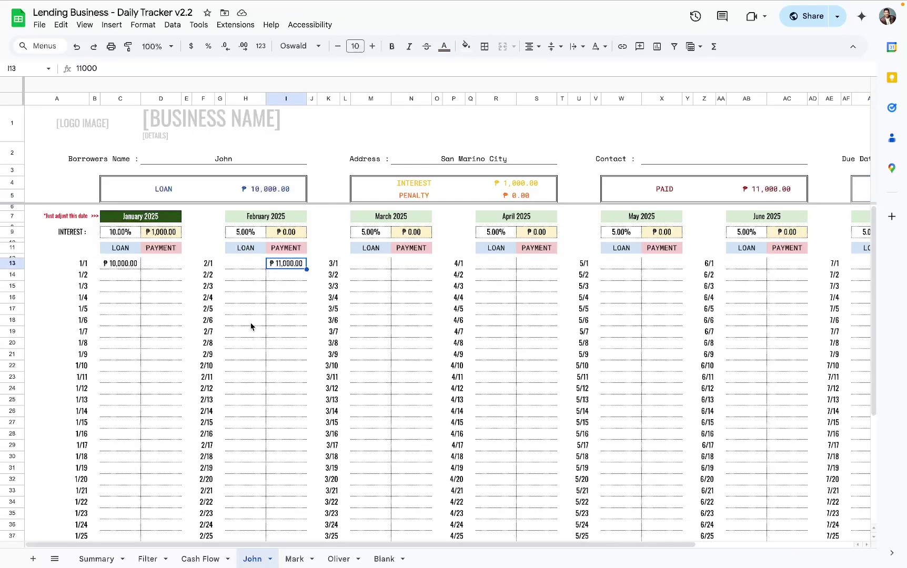
{"action": "scroll", "coordinate": [251, 326], "scroll_direction": "down", "scroll_amount": 5}
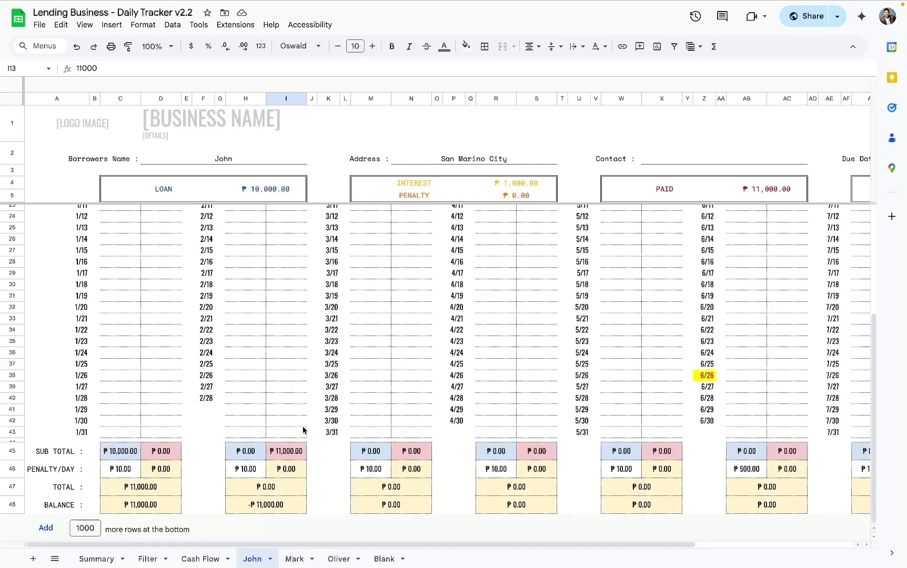
{"action": "scroll", "coordinate": [303, 442], "scroll_direction": "up", "scroll_amount": 5}
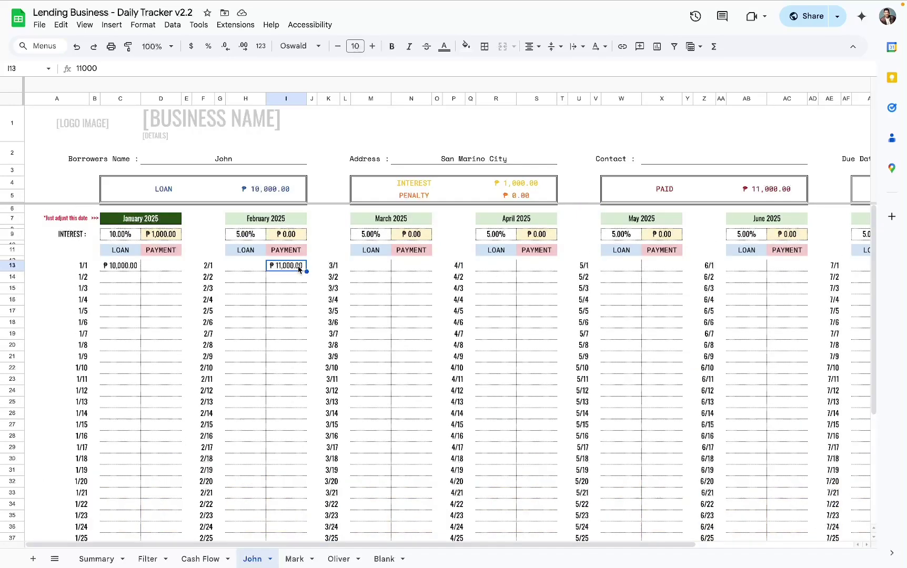
{"action": "type", "text": "0"}
{"action": "key", "text": "Return"}
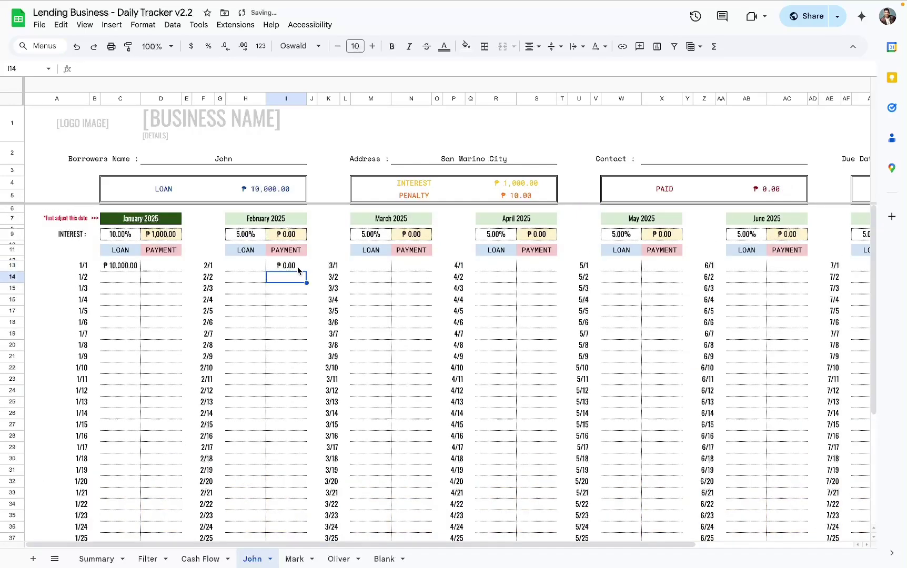
{"action": "scroll", "coordinate": [298, 271], "scroll_direction": "down", "scroll_amount": 5}
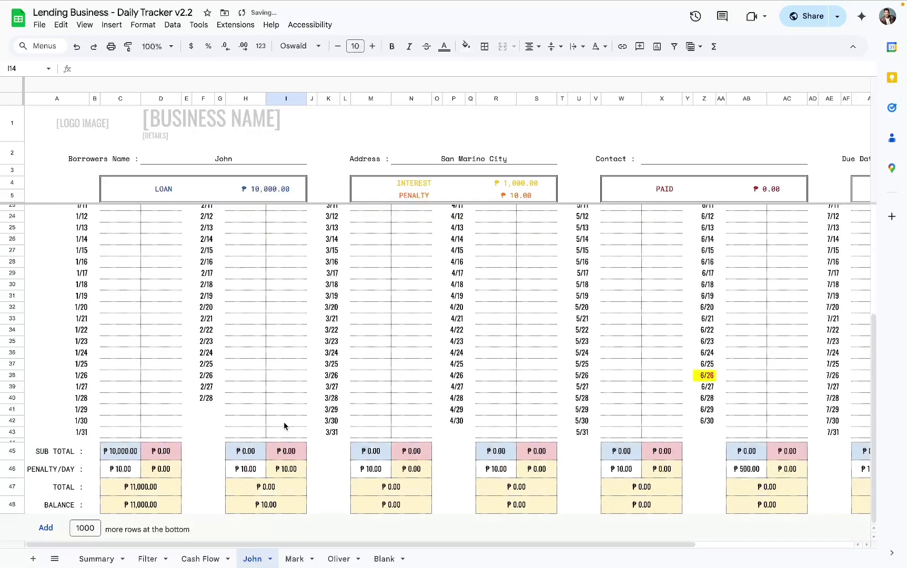
{"action": "left_click", "coordinate": [19, 473]}
{"action": "scroll", "coordinate": [249, 394], "scroll_direction": "up", "scroll_amount": 5}
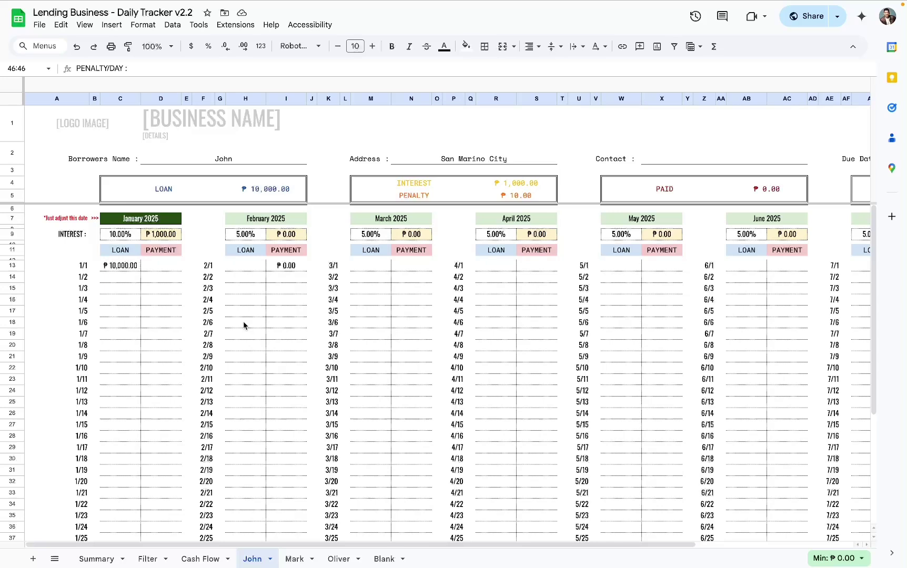
Set the borrower's Due Date in the header to Feb 1, 2025.
{"action": "left_click", "coordinate": [283, 268]}
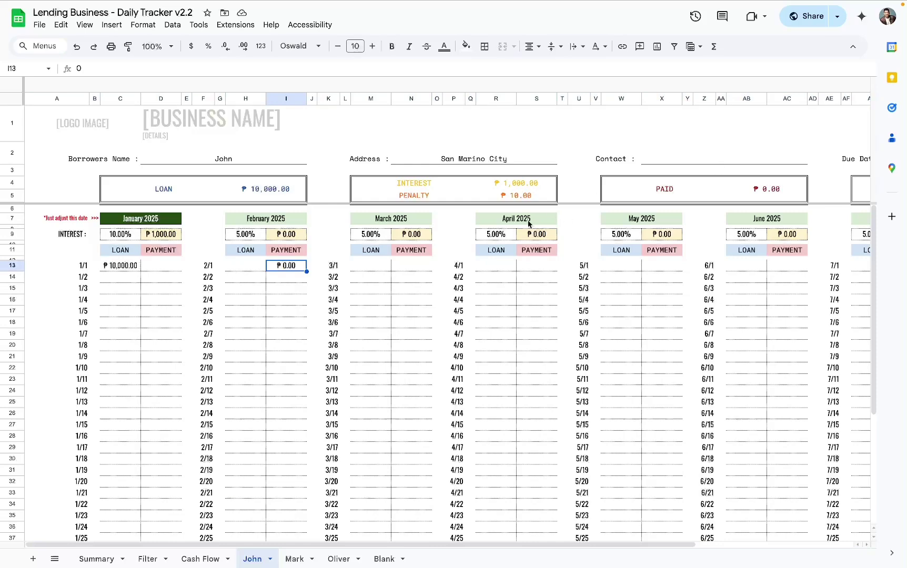
{"action": "scroll", "coordinate": [529, 224], "scroll_direction": "right", "scroll_amount": 4}
{"action": "left_click", "coordinate": [775, 162]}
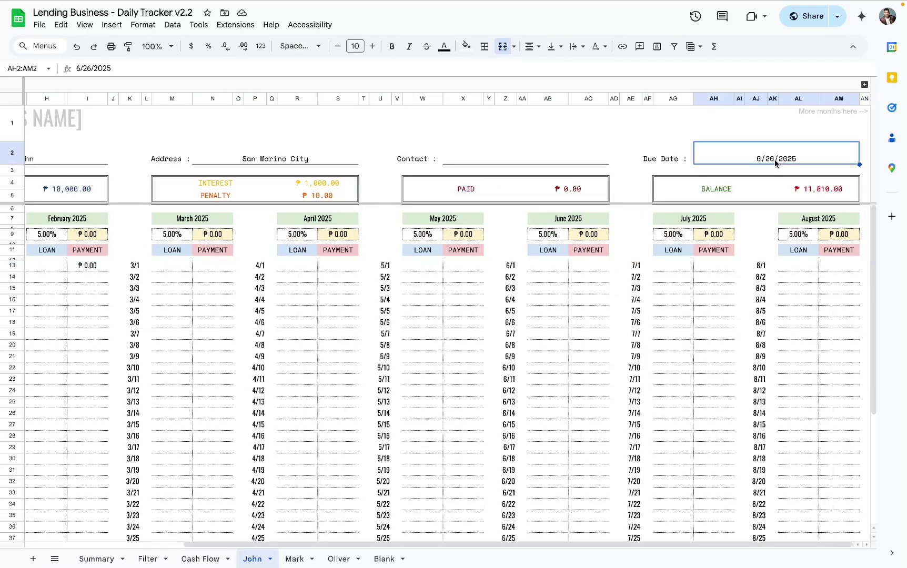
{"action": "type", "text": "Feb 1"}
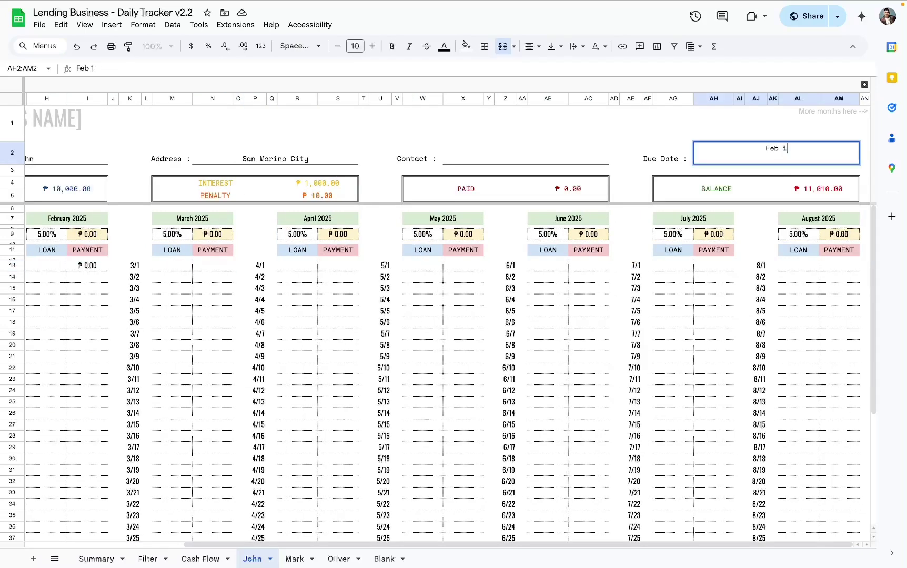
{"action": "type", "text": ", 2025"}
{"action": "key", "text": "Return"}
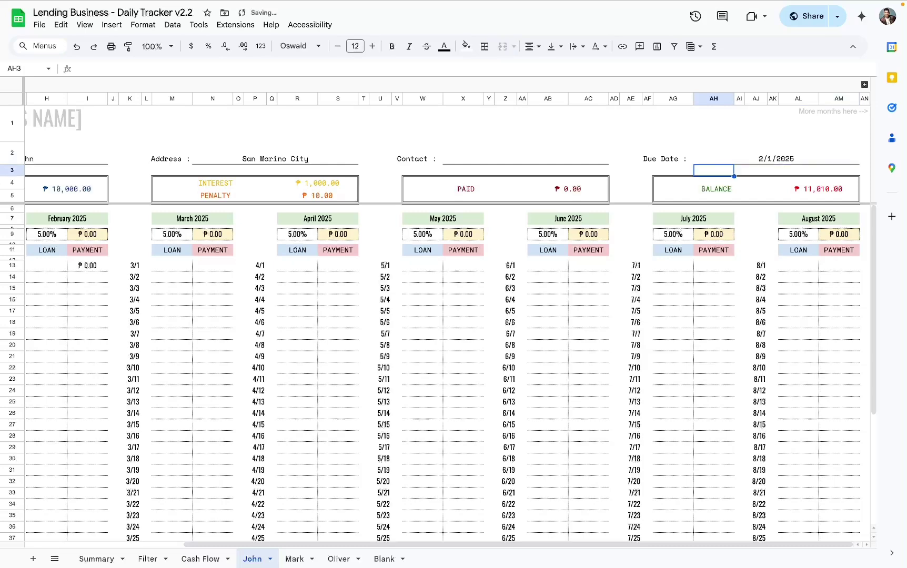
Set February's Penalty/Day rate to 50 and check the formula that computes the month's penalty.
{"action": "scroll", "coordinate": [443, 330], "scroll_direction": "left", "scroll_amount": 4}
{"action": "left_click", "coordinate": [287, 268]}
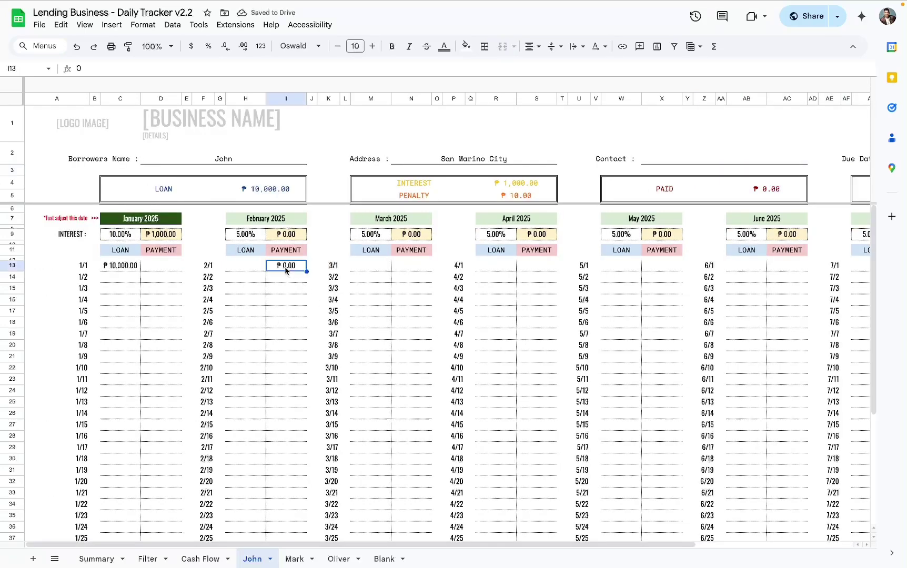
{"action": "scroll", "coordinate": [286, 271], "scroll_direction": "down", "scroll_amount": 4}
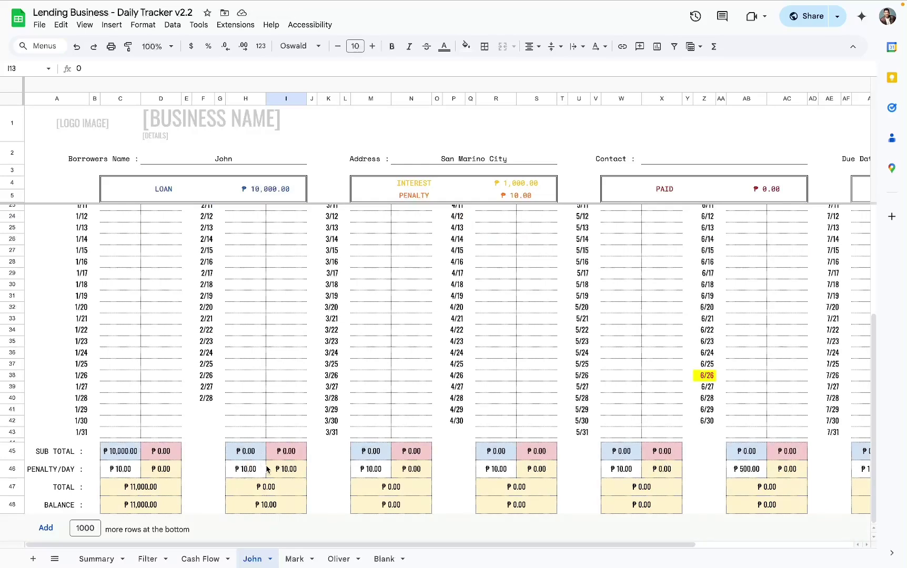
{"action": "scroll", "coordinate": [280, 358], "scroll_direction": "up", "scroll_amount": 4}
{"action": "scroll", "coordinate": [281, 334], "scroll_direction": "down", "scroll_amount": 4}
{"action": "left_click", "coordinate": [250, 472]}
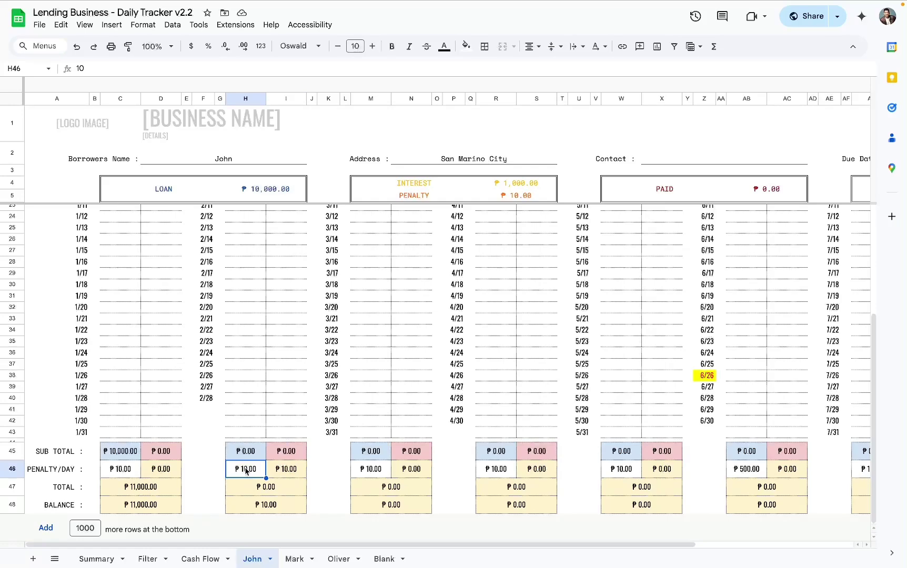
{"action": "type", "text": "50"}
{"action": "key", "text": "Return"}
{"action": "left_click", "coordinate": [283, 470]}
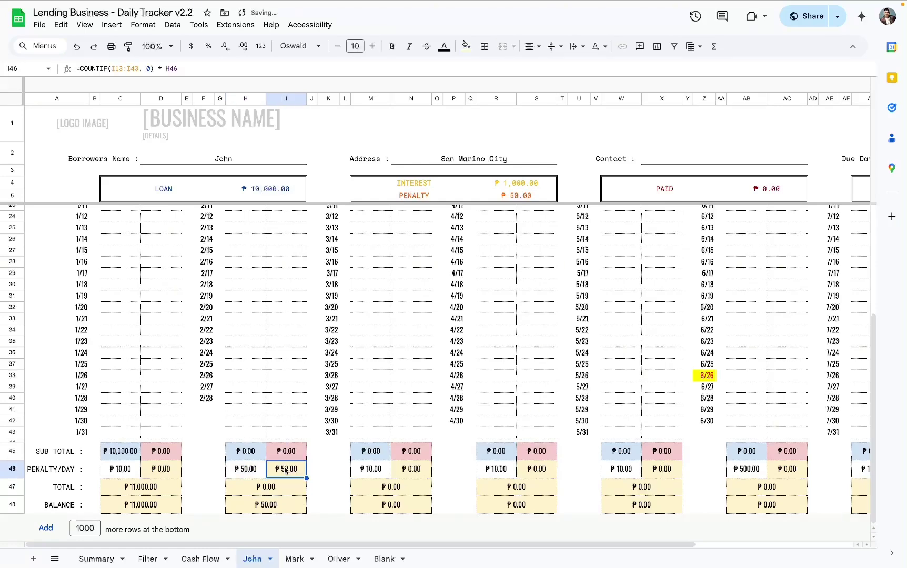
Copy the 0 payment on 2/1 down through 2/5 and check February's computed penalty.
{"action": "scroll", "coordinate": [269, 395], "scroll_direction": "up", "scroll_amount": 4}
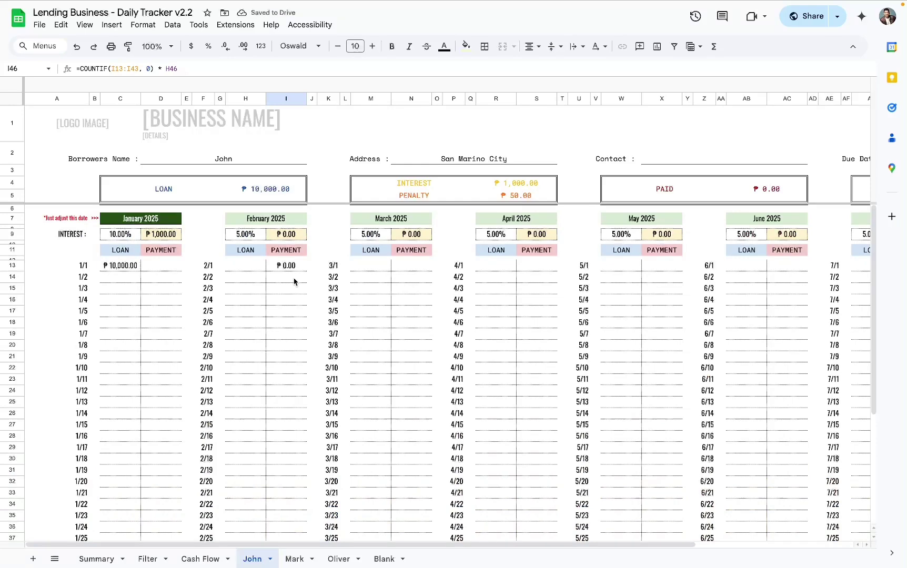
{"action": "left_click_drag", "start_coordinate": [294, 267], "coordinate": [296, 316]}
{"action": "key", "text": "ctrl+d"}
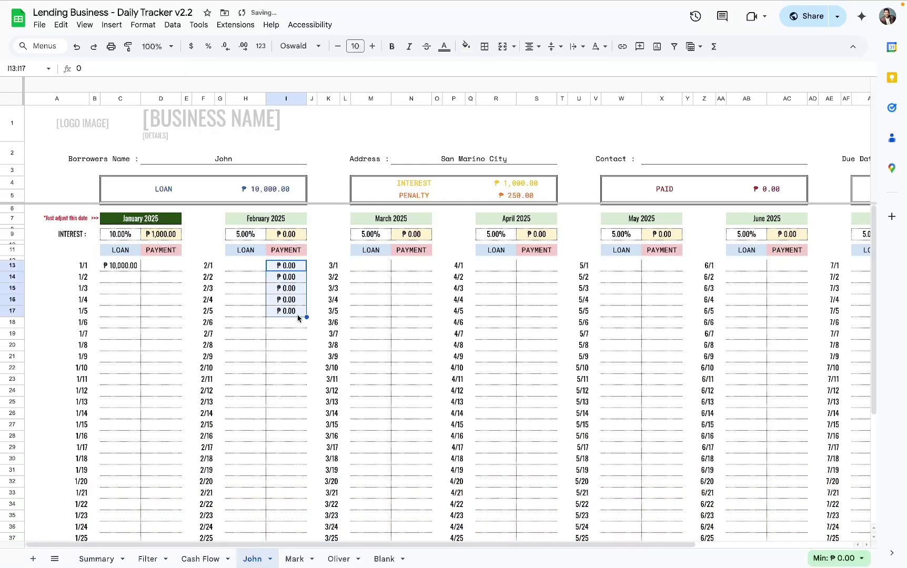
{"action": "scroll", "coordinate": [298, 318], "scroll_direction": "down", "scroll_amount": 5}
{"action": "left_click", "coordinate": [293, 469]}
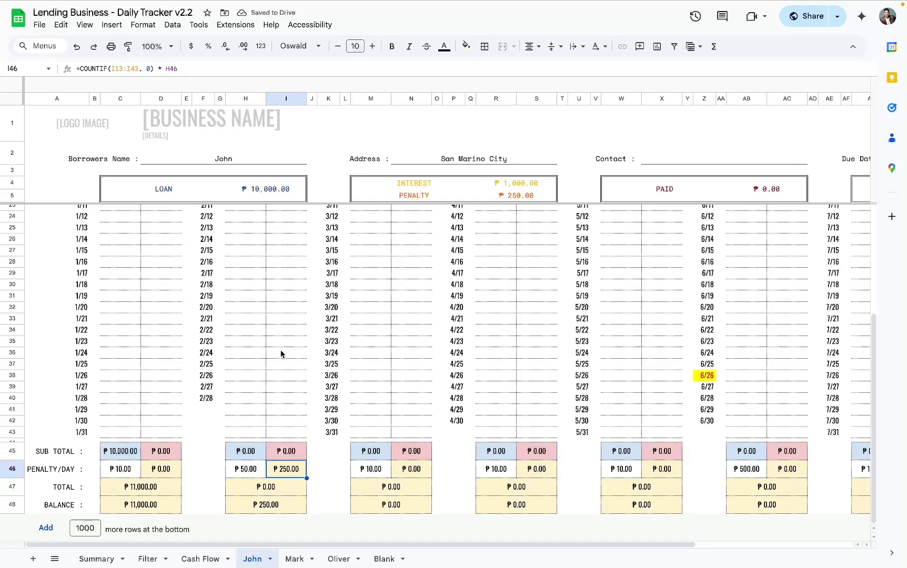
Extend the 0 payments from 2/1 down through 2/28 and check February's computed penalty.
{"action": "scroll", "coordinate": [283, 354], "scroll_direction": "up", "scroll_amount": 5}
{"action": "left_click_drag", "start_coordinate": [283, 267], "coordinate": [284, 399]}
{"action": "scroll", "coordinate": [282, 404], "scroll_direction": "down", "scroll_amount": 5}
{"action": "key", "text": "ctrl+d"}
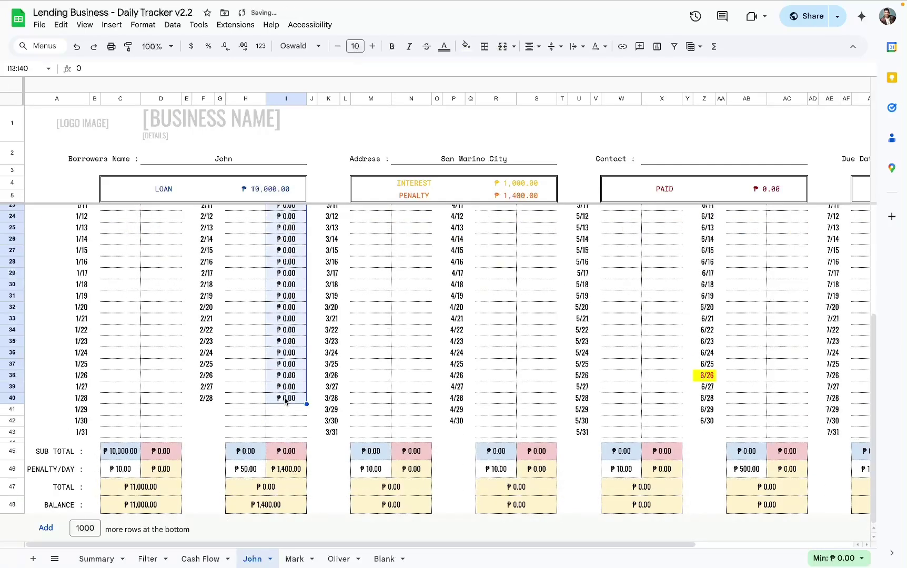
{"action": "left_click", "coordinate": [285, 470]}
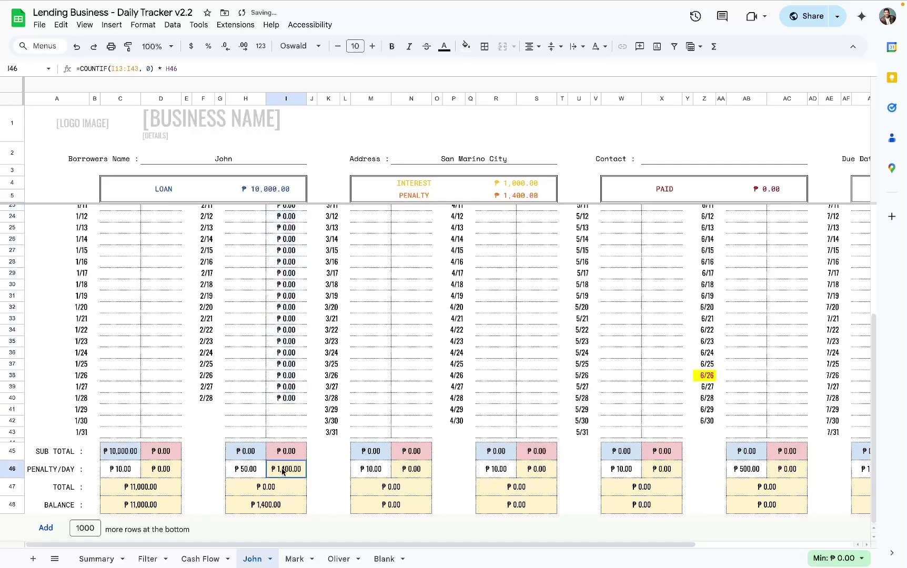
{"action": "scroll", "coordinate": [289, 407], "scroll_direction": "up", "scroll_amount": 5}
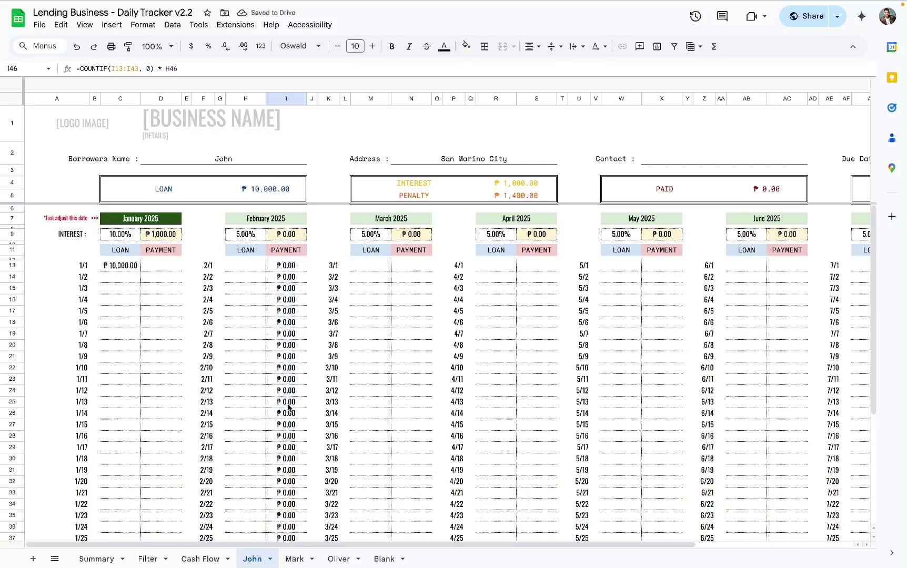
Clear all February payments from 2/1 through 2/28 in the first borrower's sheet.
{"action": "left_click", "coordinate": [286, 266]}
{"action": "scroll", "coordinate": [290, 349], "scroll_direction": "down", "scroll_amount": 5}
{"action": "left_click_drag", "start_coordinate": [289, 316], "coordinate": [293, 454]}
{"action": "key", "text": "Delete"}
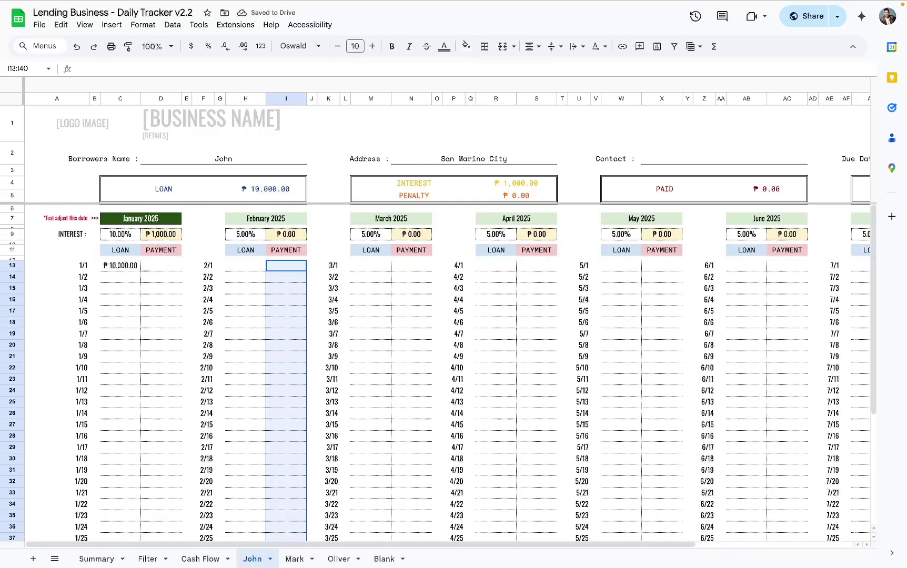
{"action": "left_click", "coordinate": [280, 268]}
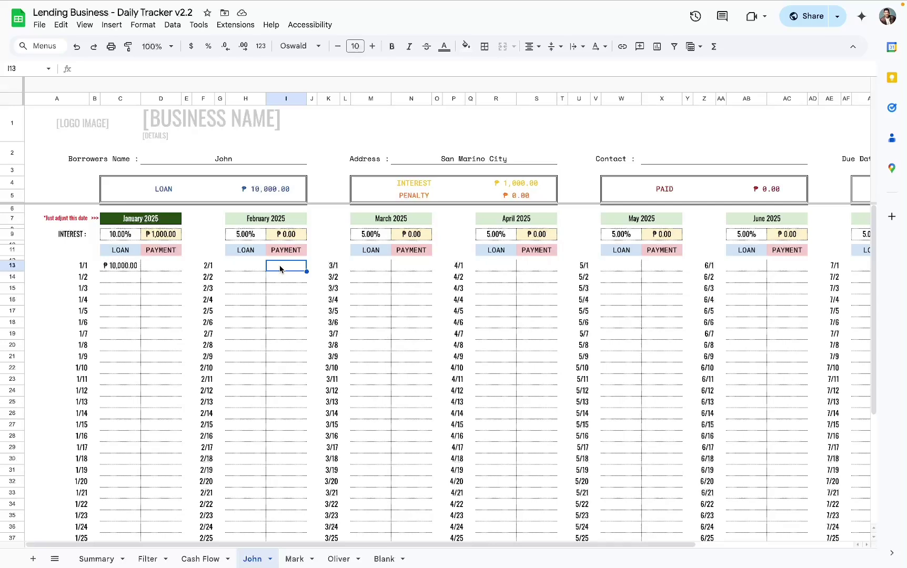
Open the third borrower's sheet and clear its payments on 2/1, 2/2, 3/1 and 3/2.
{"action": "left_click", "coordinate": [340, 559]}
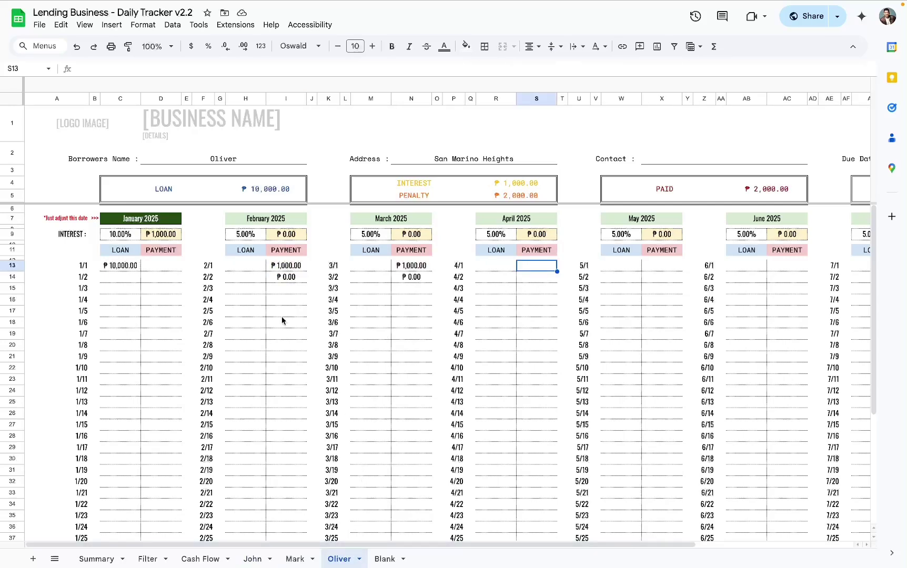
{"action": "left_click", "coordinate": [287, 278]}
{"action": "left_click_drag", "start_coordinate": [286, 268], "coordinate": [287, 278]}
{"action": "key", "text": "Delete"}
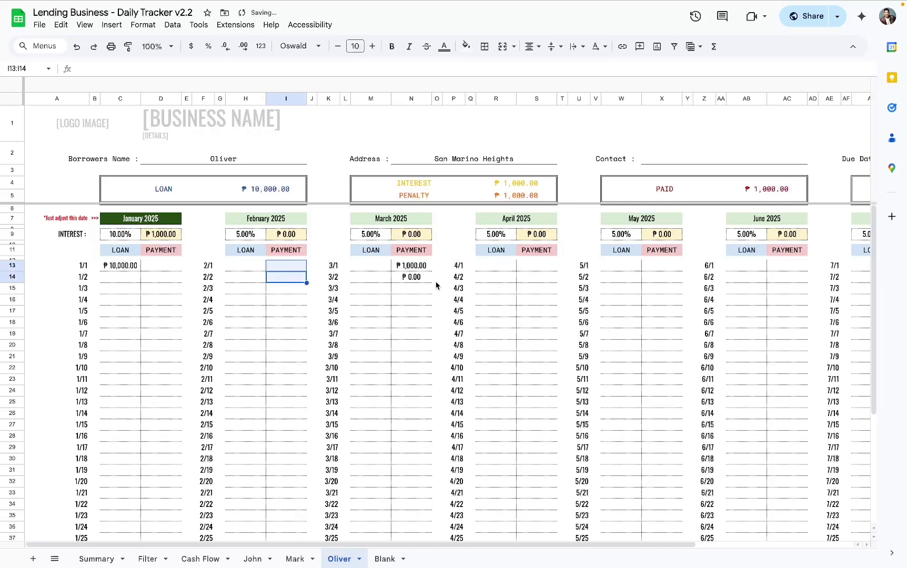
{"action": "left_click_drag", "start_coordinate": [408, 266], "coordinate": [403, 281]}
{"action": "key", "text": "Delete"}
Check January's interest rate and the monthly totals, and record a payment of 1000 on 2/1 in the February Payment column.
{"action": "left_click", "coordinate": [187, 288]}
{"action": "left_click", "coordinate": [110, 265]}
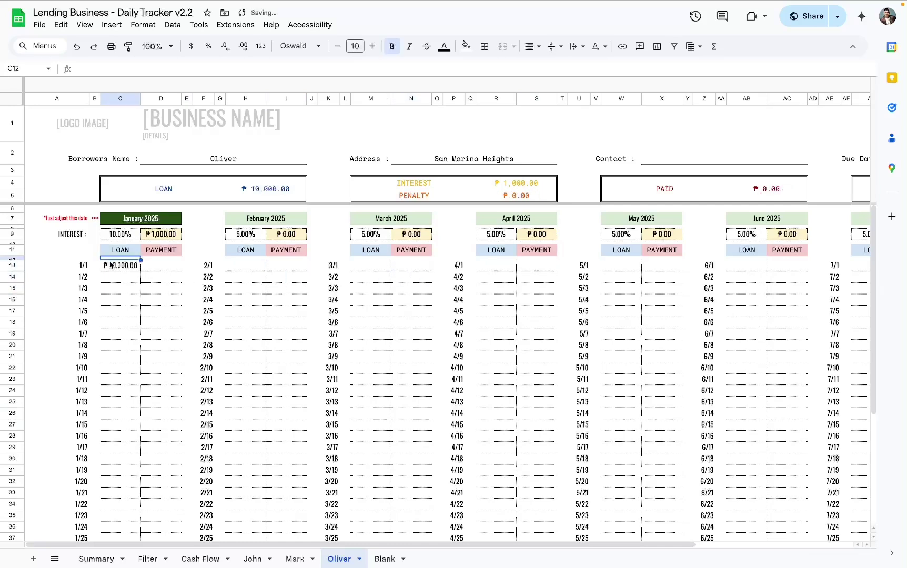
{"action": "left_click", "coordinate": [118, 239]}
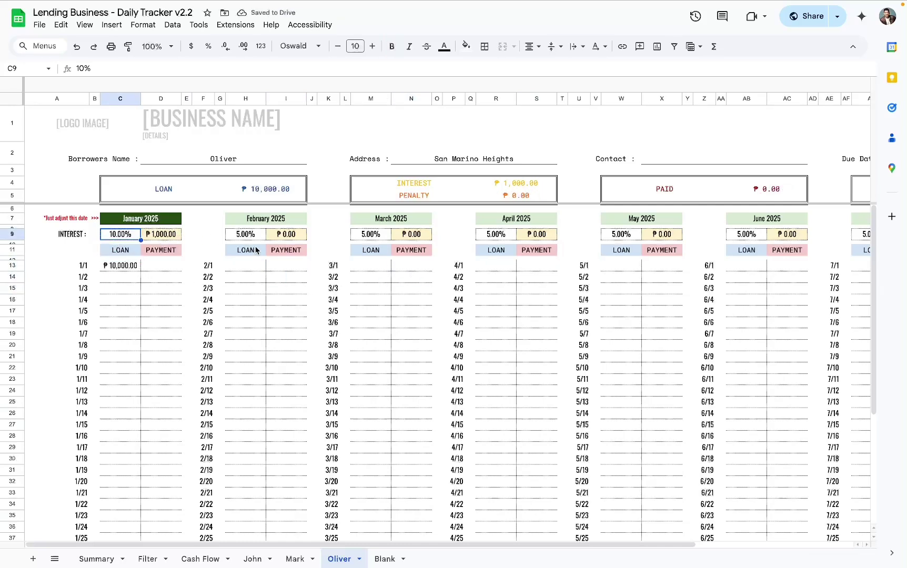
{"action": "scroll", "coordinate": [257, 312], "scroll_direction": "down", "scroll_amount": 3}
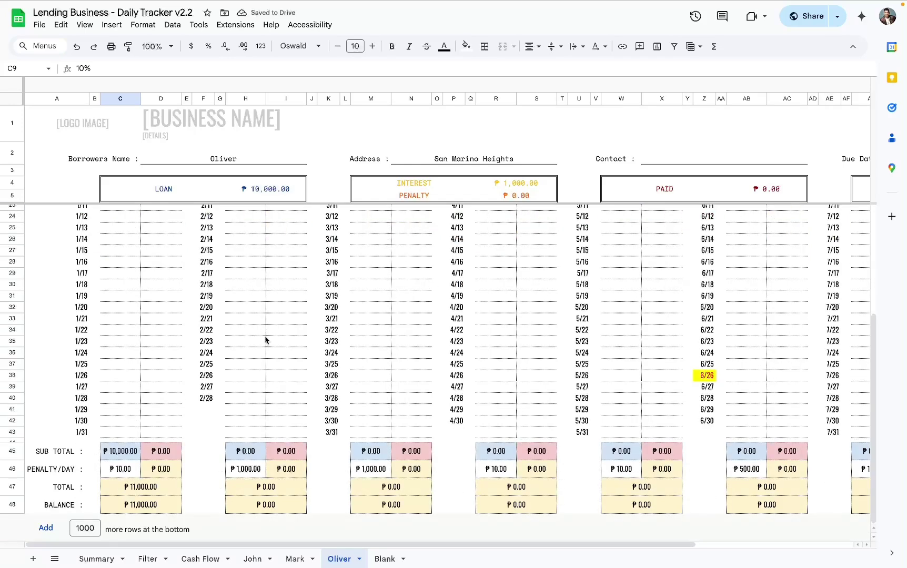
{"action": "scroll", "coordinate": [266, 340], "scroll_direction": "up", "scroll_amount": 3}
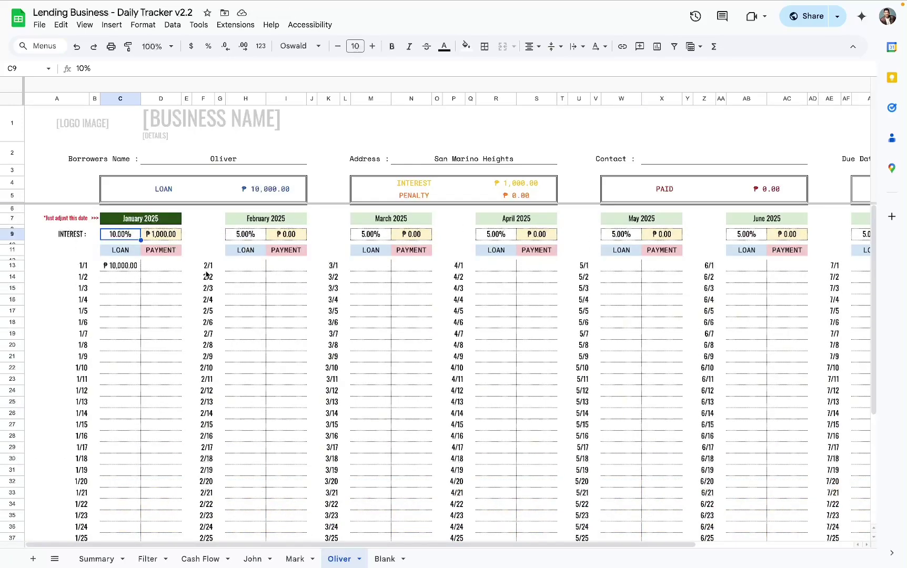
{"action": "left_click", "coordinate": [283, 271]}
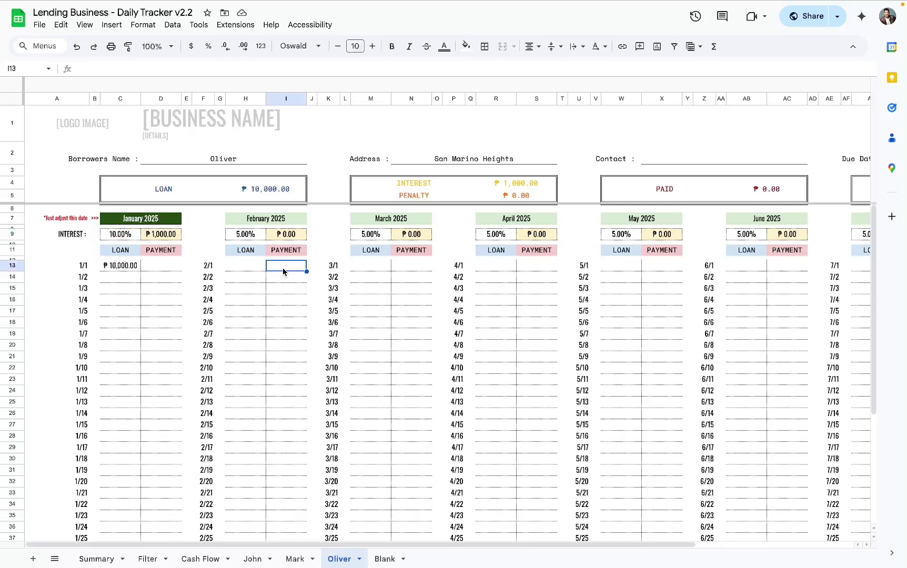
{"action": "type", "text": "1000"}
{"action": "key", "text": "Return"}
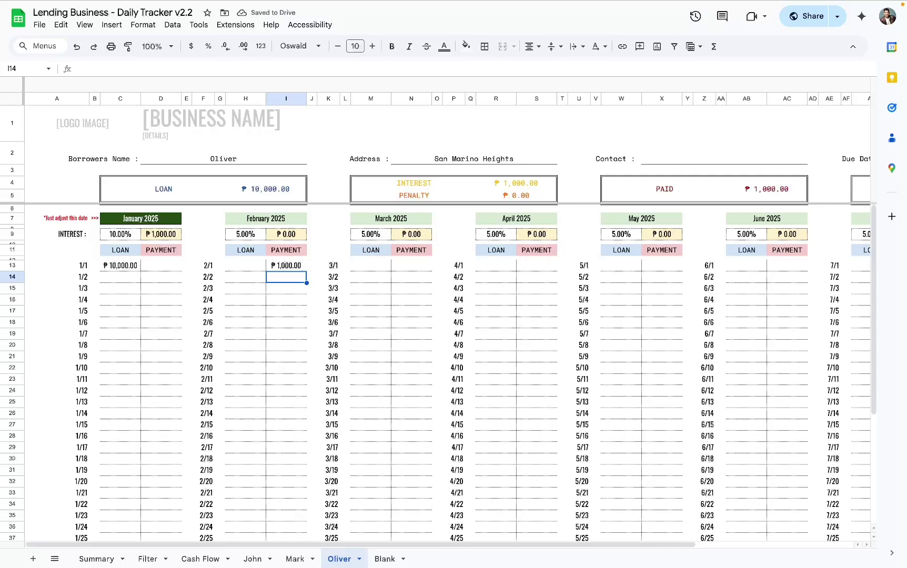
Compare the 1/1 loan entry with the header's Balance and check the Balance formula.
{"action": "left_click", "coordinate": [119, 264]}
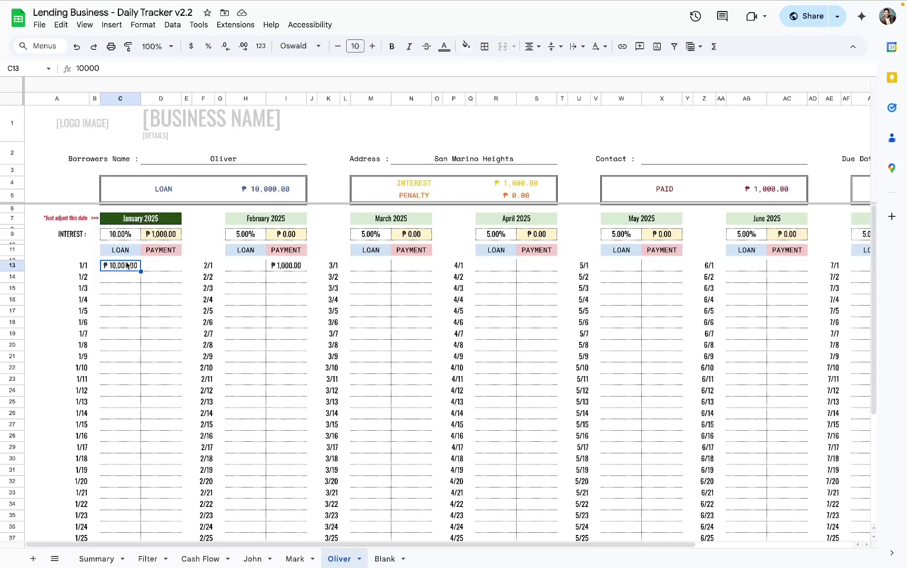
{"action": "scroll", "coordinate": [336, 270], "scroll_direction": "right", "scroll_amount": 5}
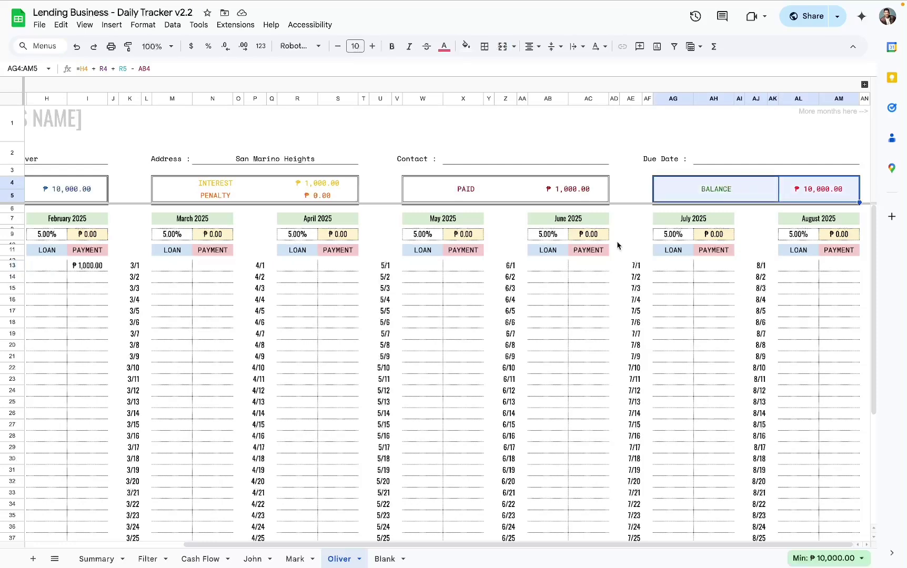
{"action": "scroll", "coordinate": [413, 317], "scroll_direction": "left", "scroll_amount": 4}
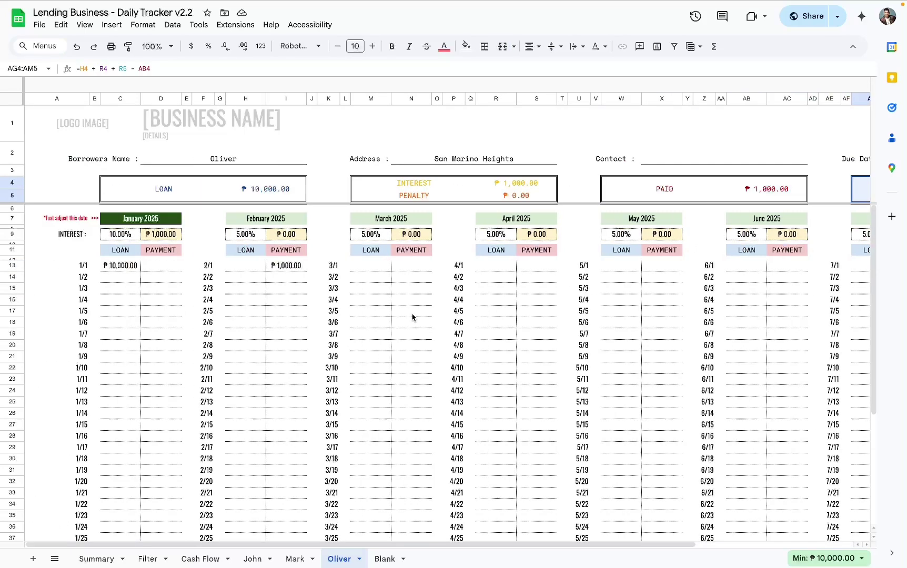
{"action": "scroll", "coordinate": [480, 288], "scroll_direction": "right", "scroll_amount": 4}
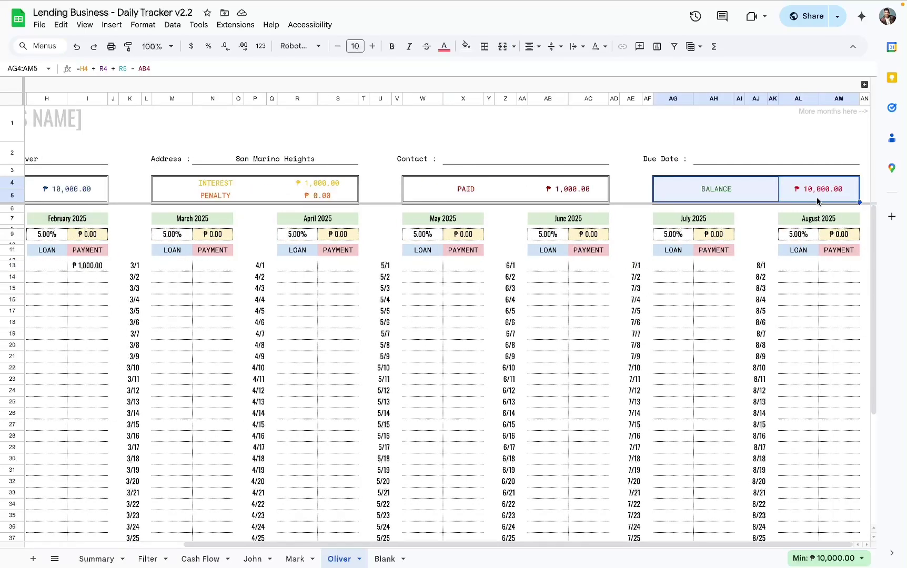
{"action": "left_click", "coordinate": [817, 194]}
{"action": "scroll", "coordinate": [527, 328], "scroll_direction": "left", "scroll_amount": 3}
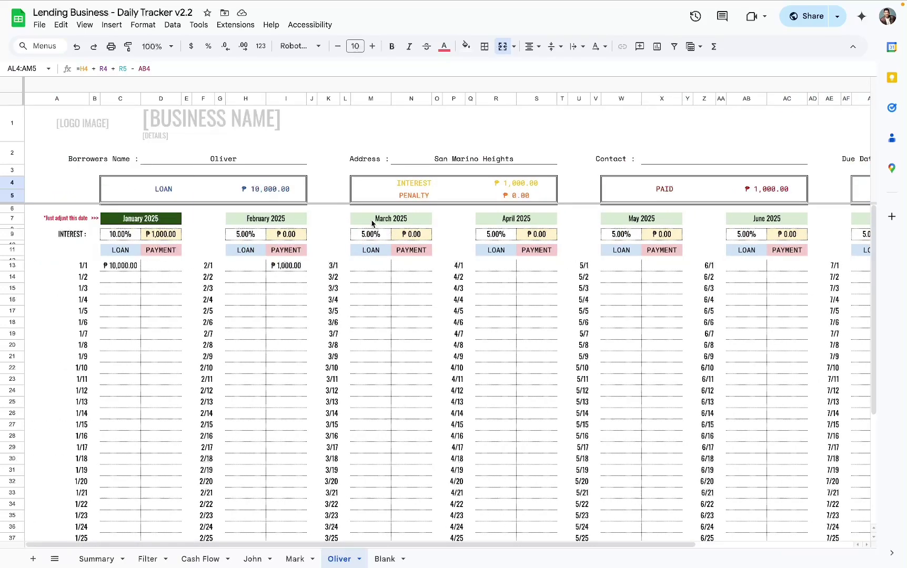
Examine the March 2025 block, the Penalty/Day row and February's daily penalty amount in the third borrower's sheet.
{"action": "left_click_drag", "start_coordinate": [375, 225], "coordinate": [410, 386]}
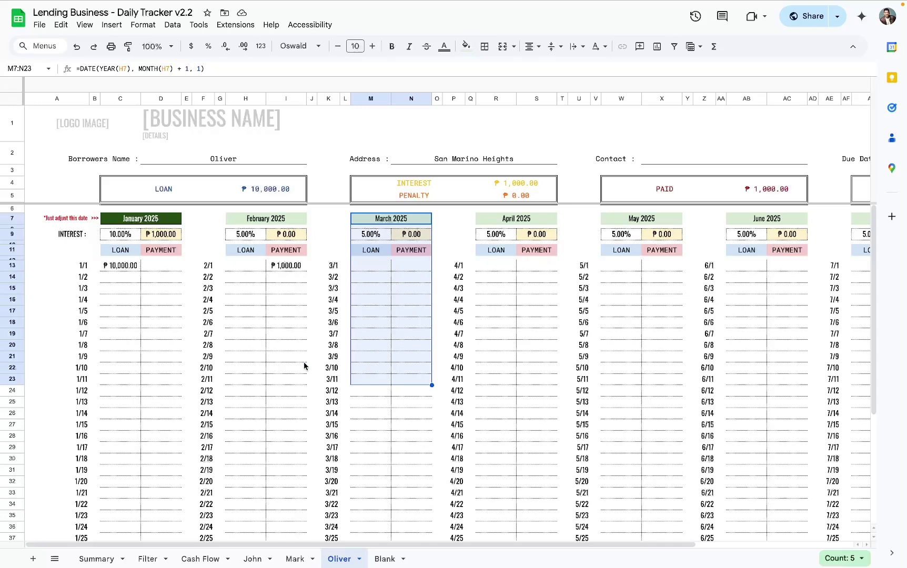
{"action": "left_click", "coordinate": [284, 281]}
{"action": "scroll", "coordinate": [239, 352], "scroll_direction": "down", "scroll_amount": 5}
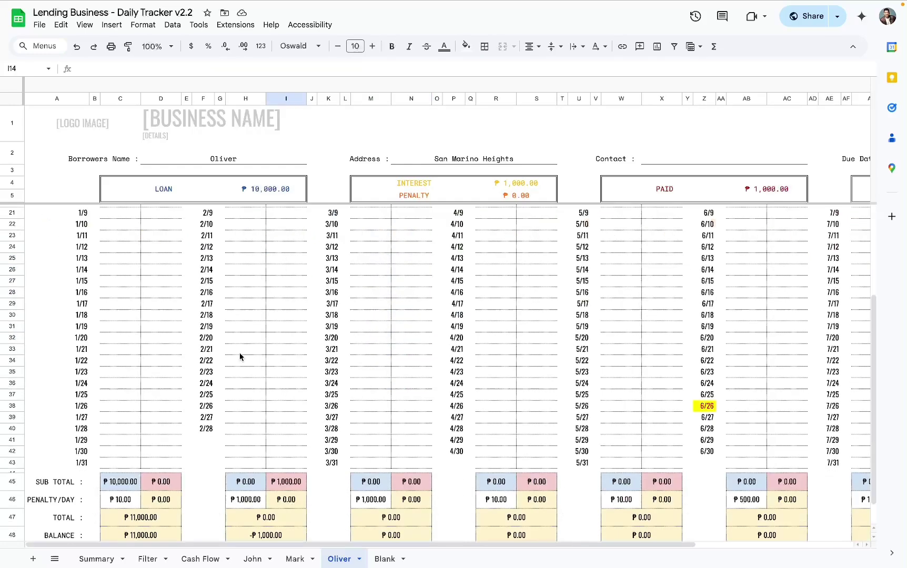
{"action": "left_click", "coordinate": [12, 469]}
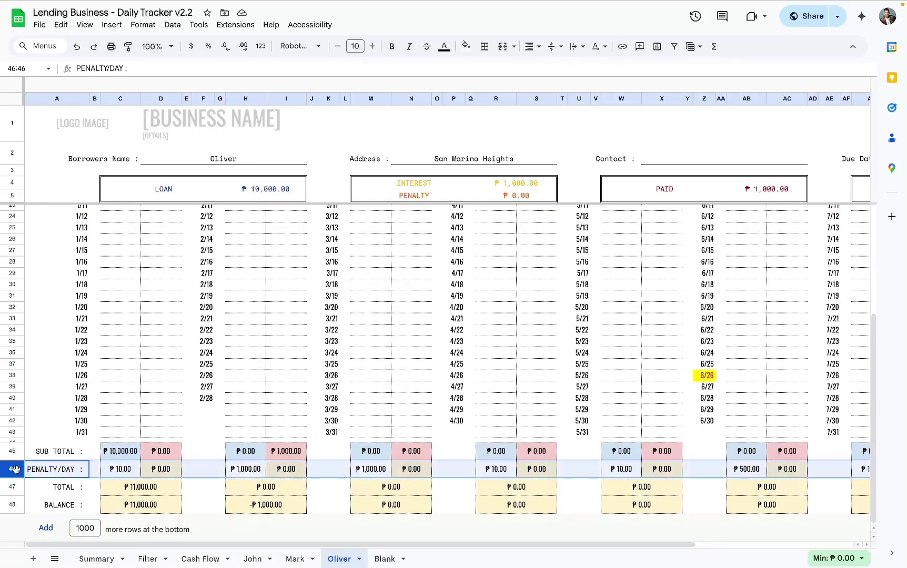
{"action": "scroll", "coordinate": [146, 397], "scroll_direction": "up", "scroll_amount": 6}
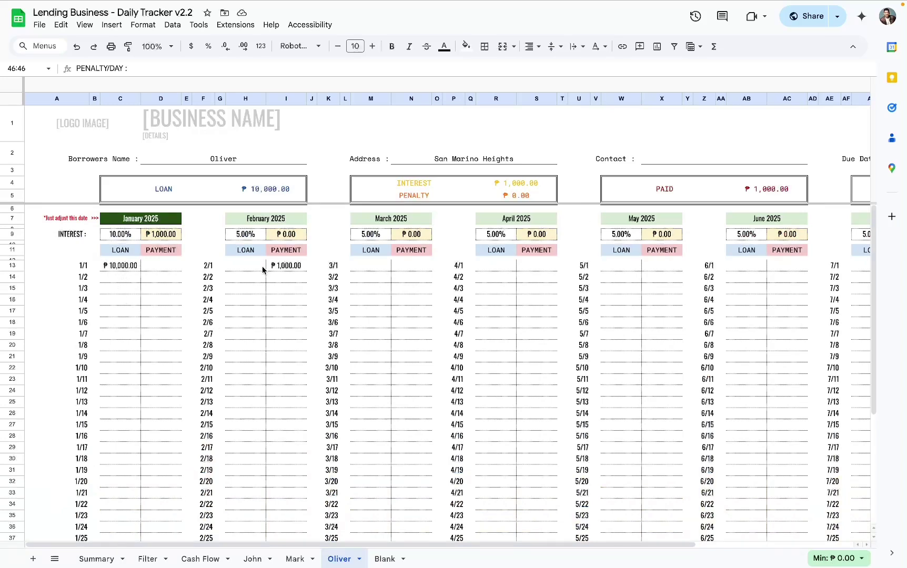
{"action": "scroll", "coordinate": [262, 270], "scroll_direction": "down", "scroll_amount": 6}
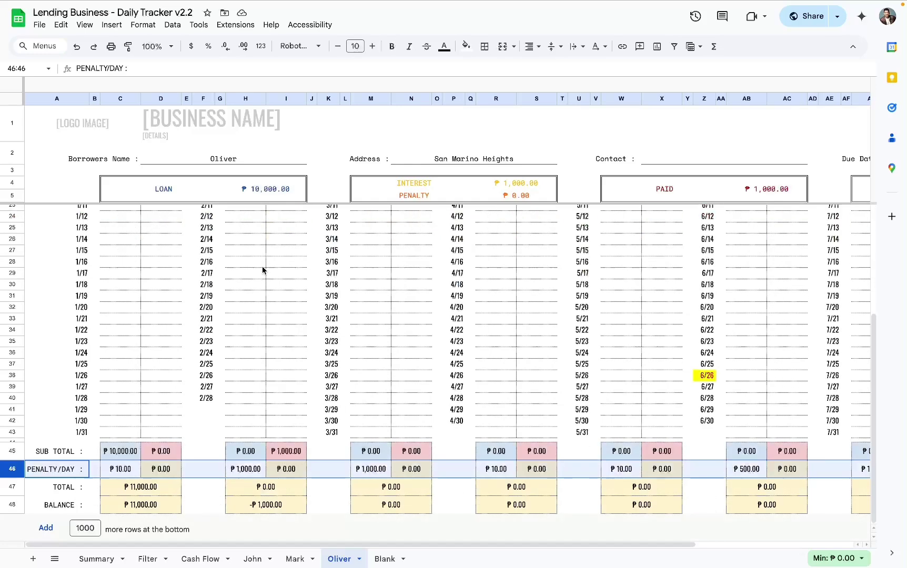
{"action": "left_click", "coordinate": [257, 475]}
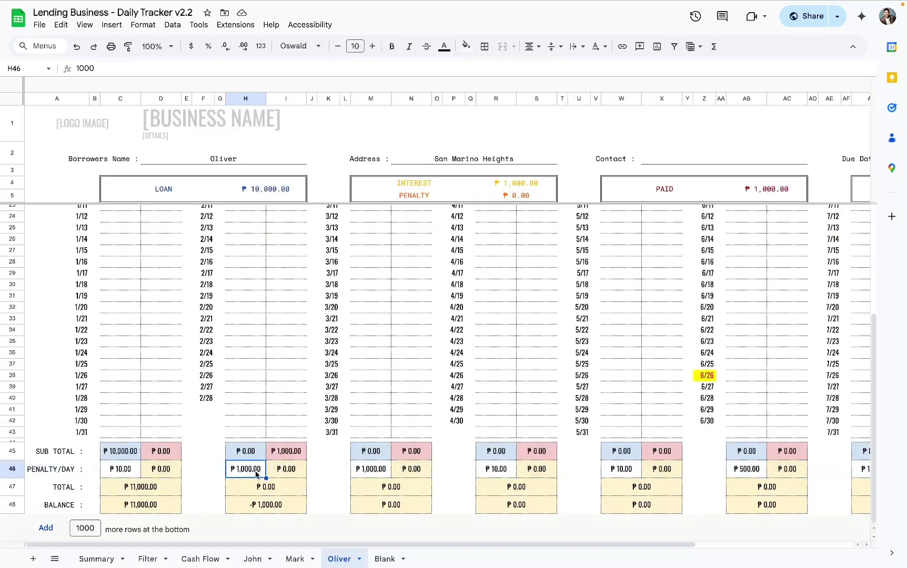
{"action": "scroll", "coordinate": [234, 435], "scroll_direction": "up", "scroll_amount": 6}
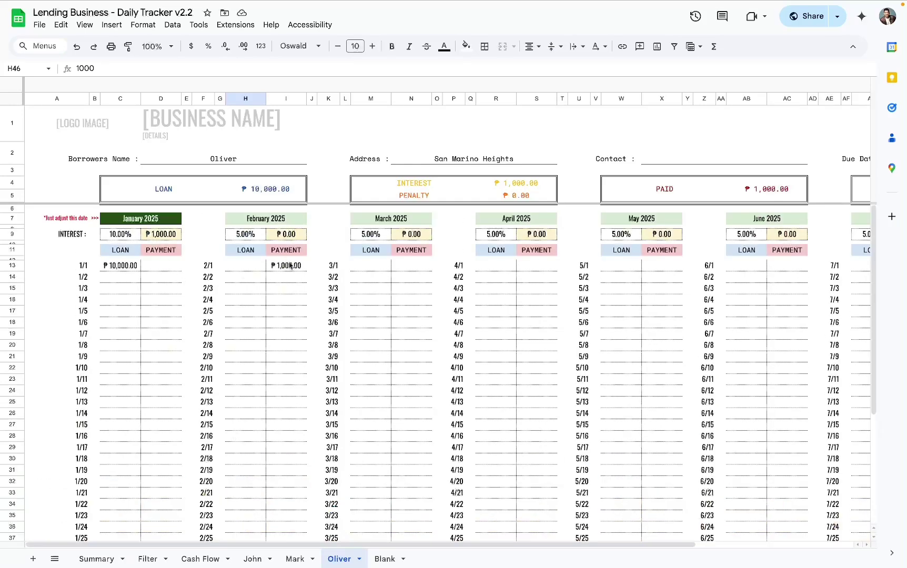
Record a payment of 0 on 2/2 in the February Payment column, and check the header's Penalty and Balance.
{"action": "left_click", "coordinate": [294, 279]}
{"action": "type", "text": "0"}
{"action": "key", "text": "Return"}
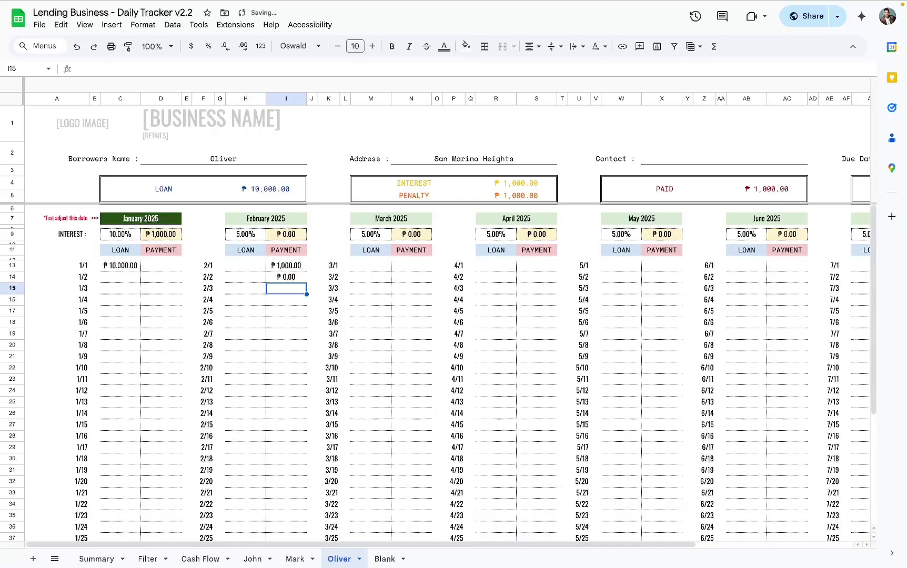
{"action": "left_click", "coordinate": [407, 200]}
{"action": "left_click", "coordinate": [300, 279]}
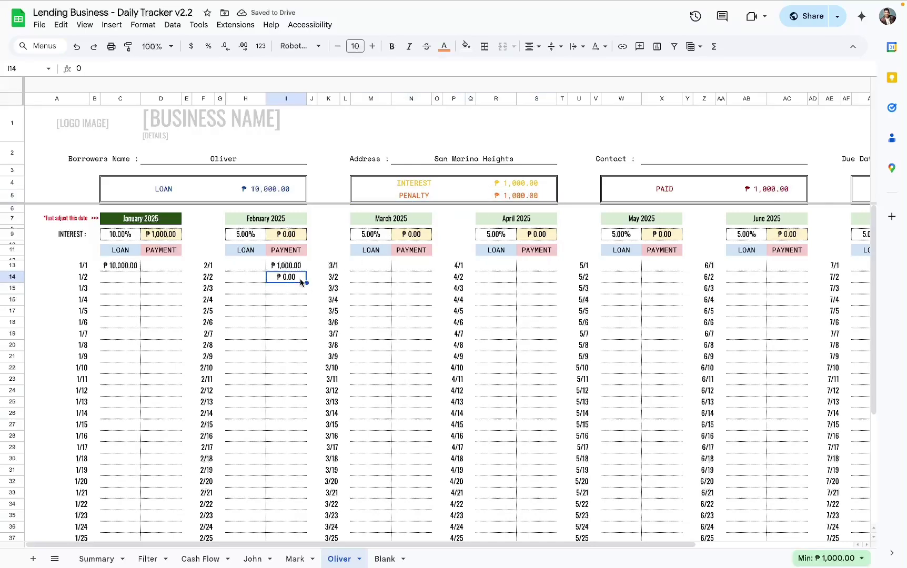
{"action": "left_click", "coordinate": [404, 270]}
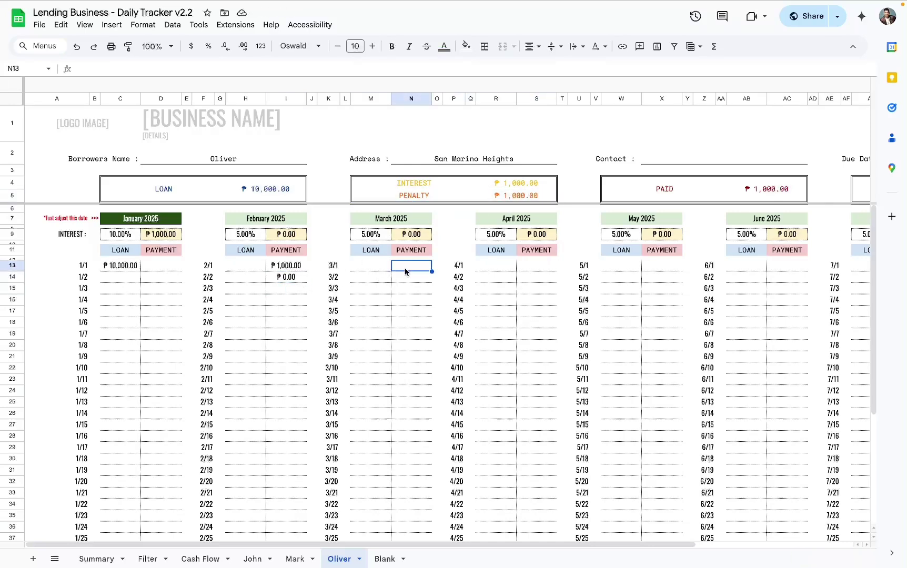
{"action": "scroll", "coordinate": [404, 268], "scroll_direction": "right", "scroll_amount": 5}
{"action": "left_click", "coordinate": [727, 195]}
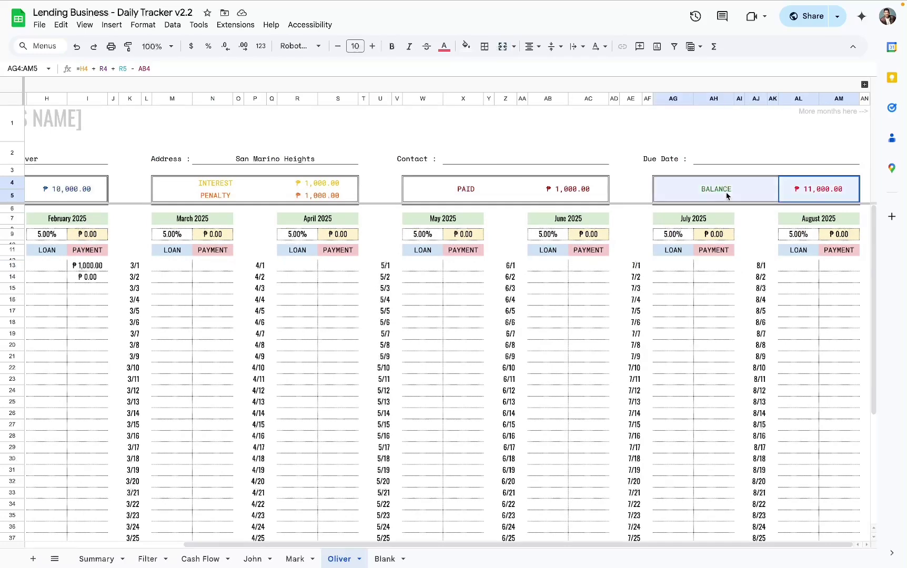
{"action": "scroll", "coordinate": [427, 293], "scroll_direction": "left", "scroll_amount": 5}
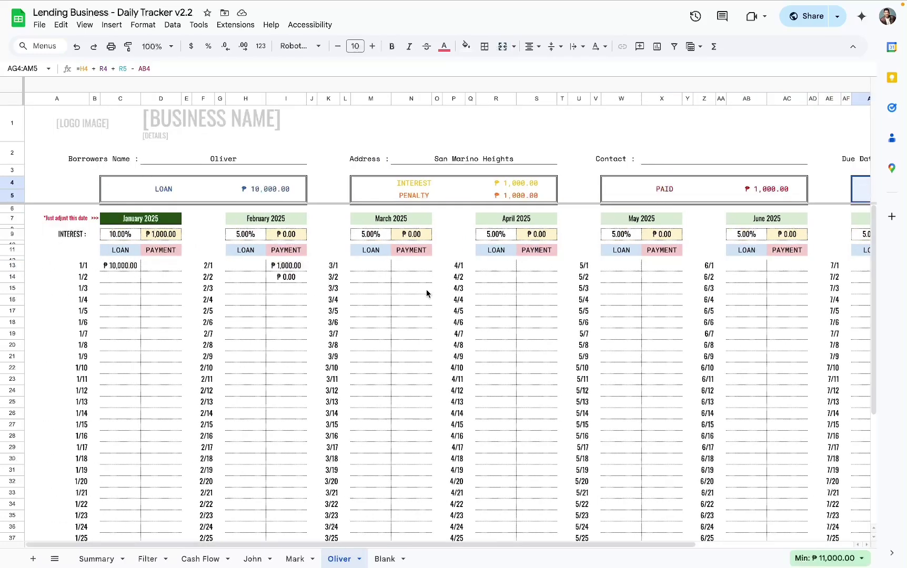
Record March payments of 1000 on 3/1 and 0 on 3/2, and check March's daily penalty and the header's Penalty.
{"action": "left_click", "coordinate": [412, 267]}
{"action": "type", "text": "1000"}
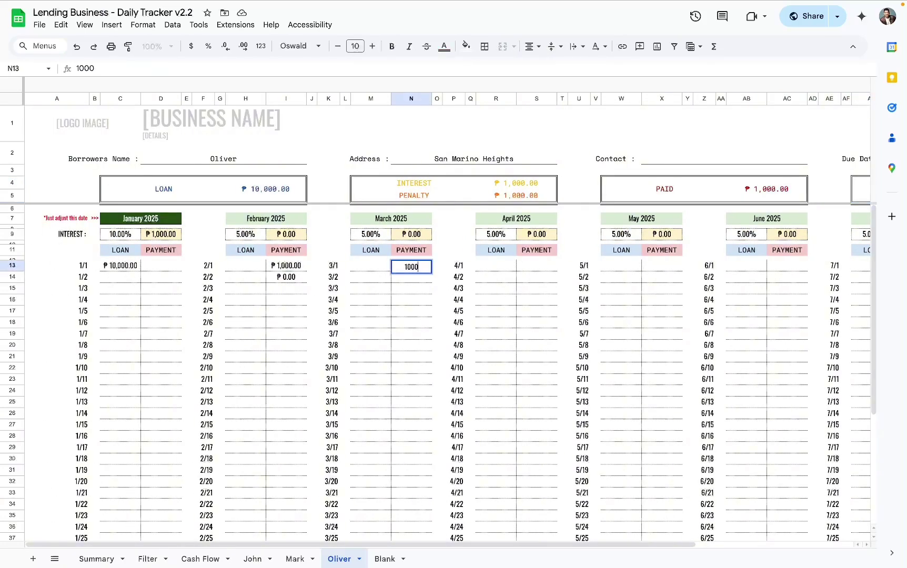
{"action": "key", "text": "Return"}
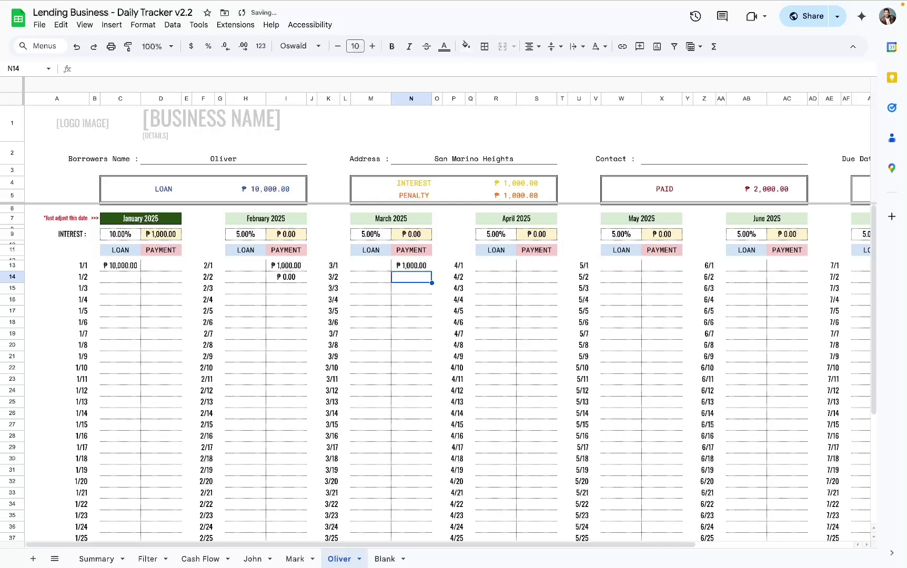
{"action": "type", "text": "0"}
{"action": "key", "text": "Return"}
{"action": "scroll", "coordinate": [411, 279], "scroll_direction": "down", "scroll_amount": 5}
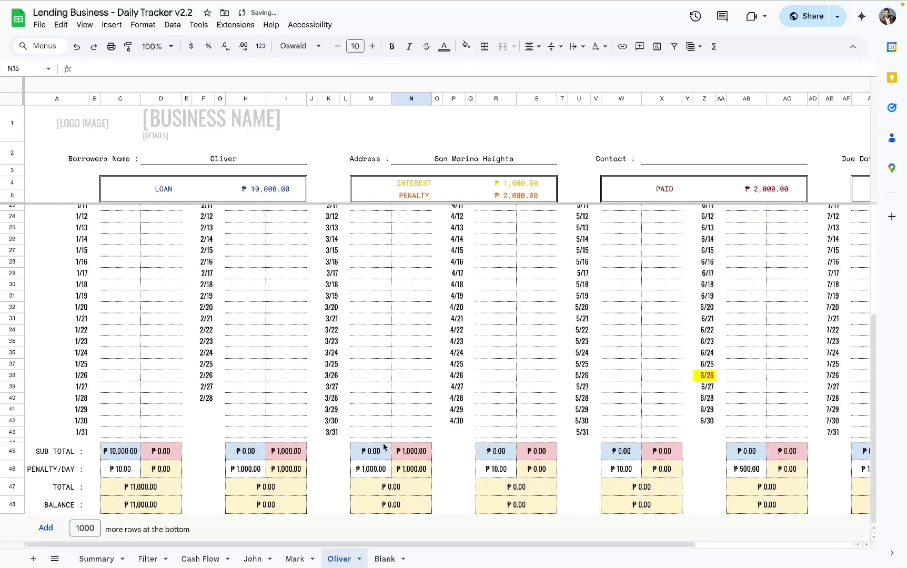
{"action": "left_click", "coordinate": [384, 470]}
{"action": "scroll", "coordinate": [400, 442], "scroll_direction": "up", "scroll_amount": 5}
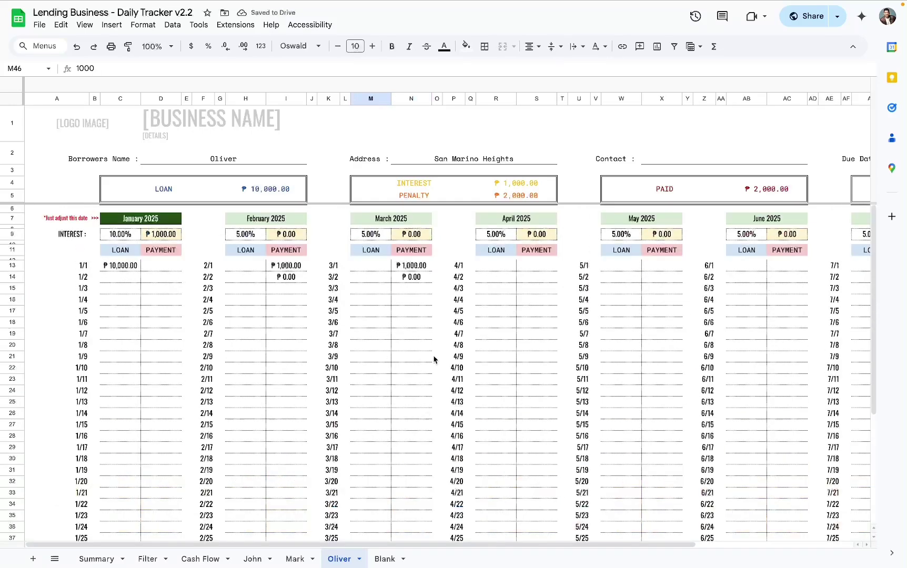
{"action": "left_click", "coordinate": [513, 197]}
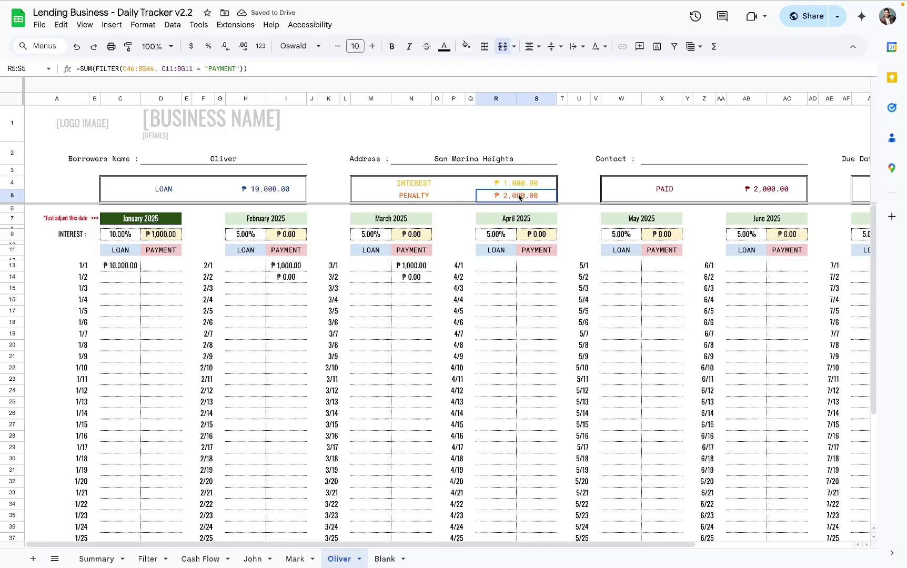
Compare the header's Interest, Balance and Paid amounts with the payments recorded so far.
{"action": "left_click_drag", "start_coordinate": [453, 184], "coordinate": [519, 184]}
{"action": "scroll", "coordinate": [658, 206], "scroll_direction": "right", "scroll_amount": 4}
{"action": "left_click", "coordinate": [711, 190]}
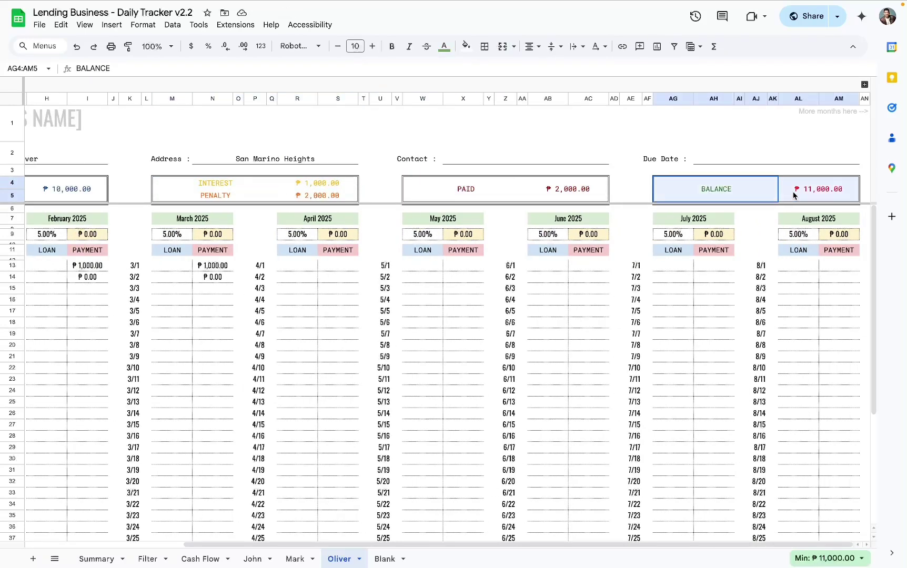
{"action": "scroll", "coordinate": [420, 291], "scroll_direction": "left", "scroll_amount": 4}
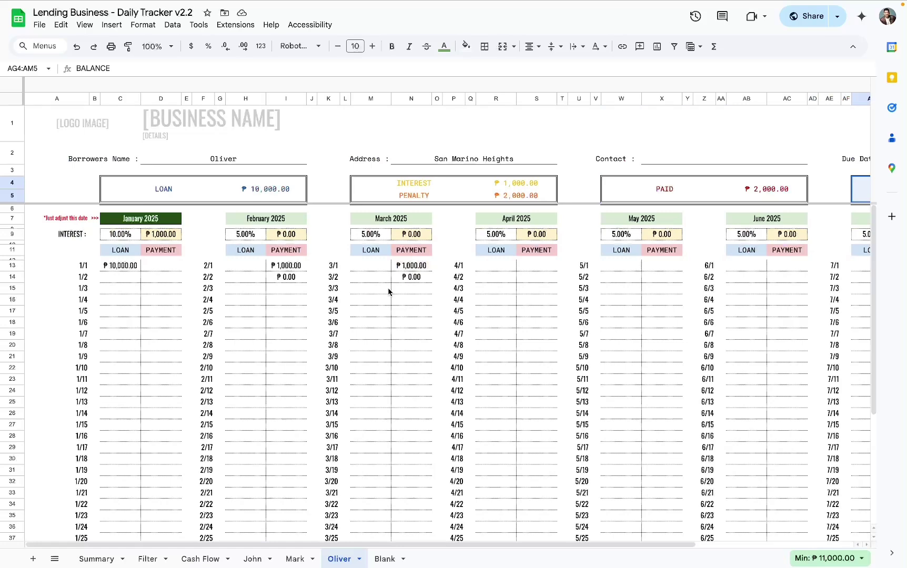
{"action": "scroll", "coordinate": [389, 291], "scroll_direction": "right", "scroll_amount": 4}
{"action": "left_click", "coordinate": [487, 194]}
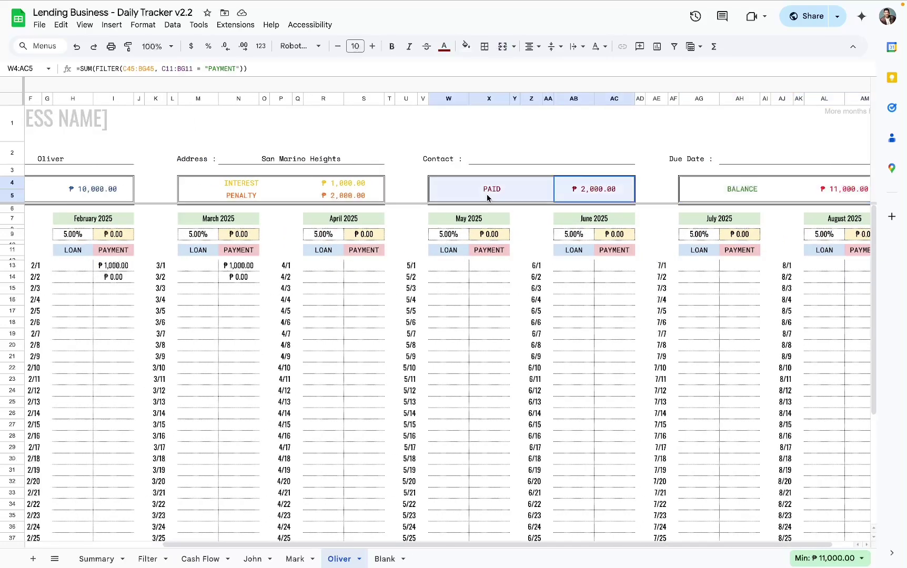
{"action": "left_click", "coordinate": [586, 195]}
{"action": "scroll", "coordinate": [392, 298], "scroll_direction": "left", "scroll_amount": 4}
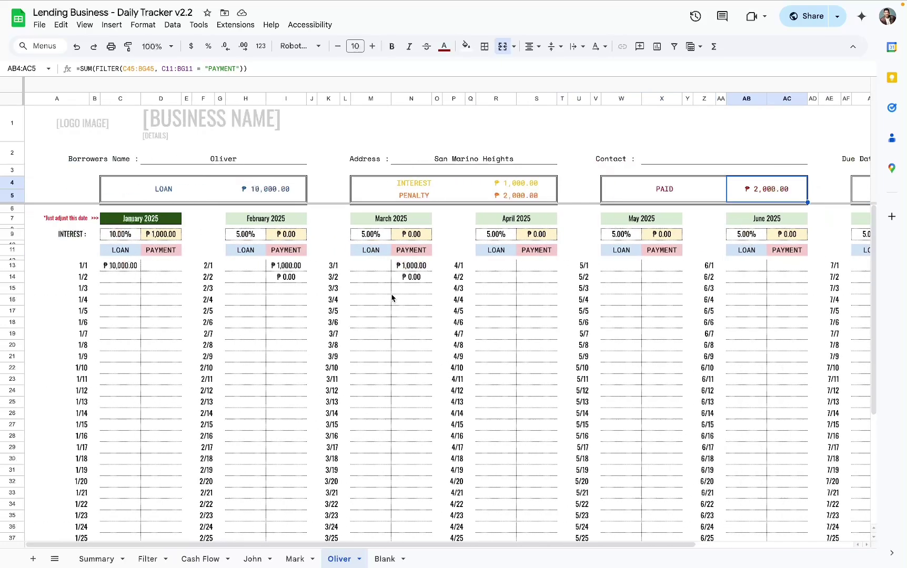
Record a payment of 11,000 on 4/1 in the April Payment column, and check the header's Balance and Paid amounts.
{"action": "left_click", "coordinate": [537, 269]}
{"action": "type", "text": "1"}
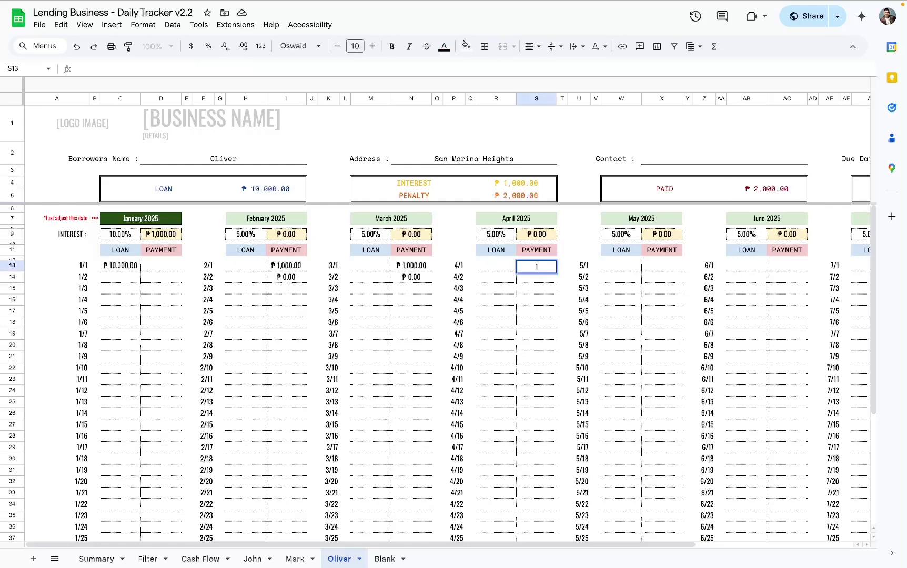
{"action": "type", "text": "1,000"}
{"action": "key", "text": "Return"}
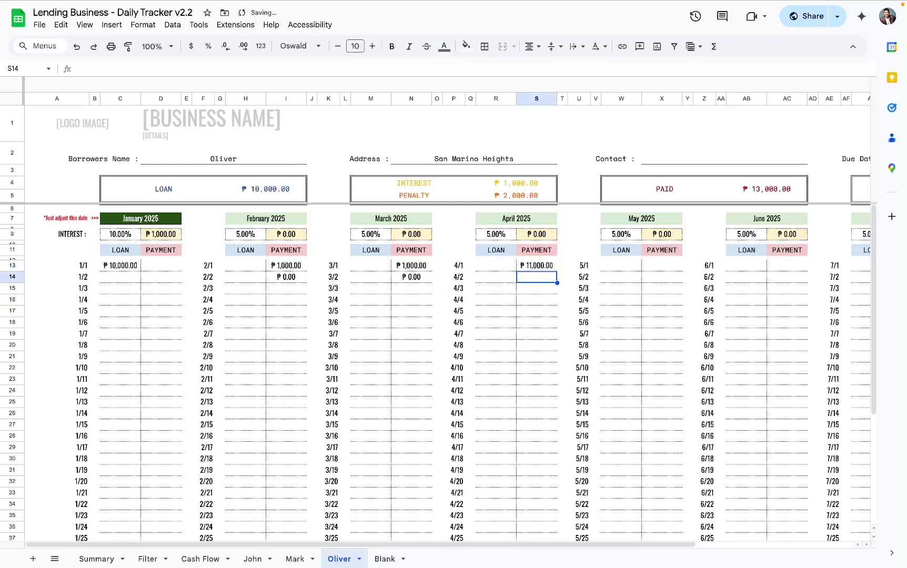
{"action": "scroll", "coordinate": [538, 272], "scroll_direction": "right", "scroll_amount": 5}
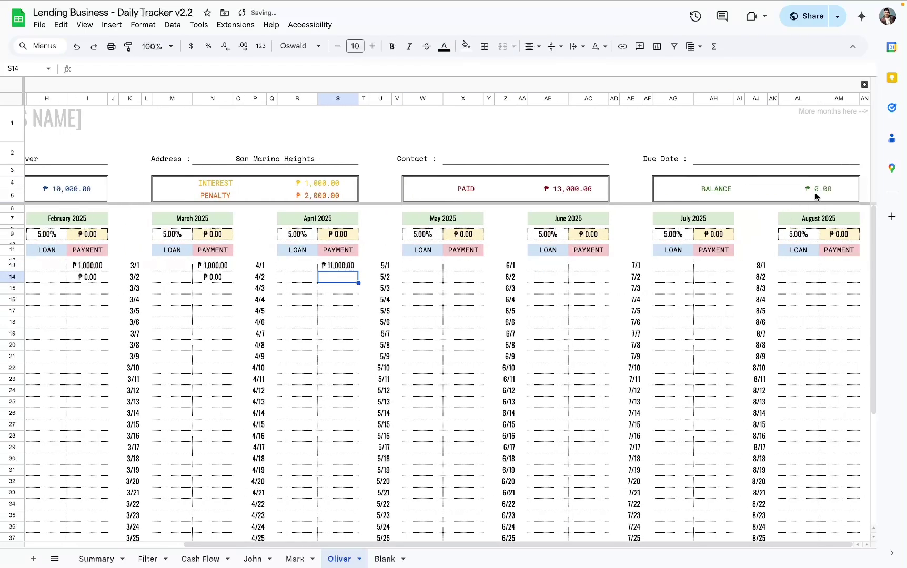
{"action": "left_click", "coordinate": [705, 194]}
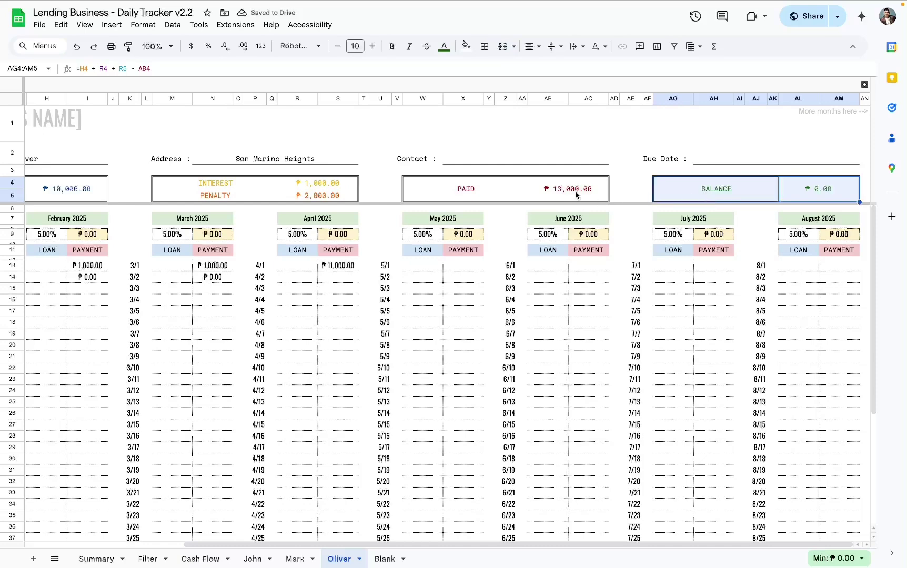
{"action": "left_click", "coordinate": [455, 195]}
{"action": "scroll", "coordinate": [435, 360], "scroll_direction": "left", "scroll_amount": 3}
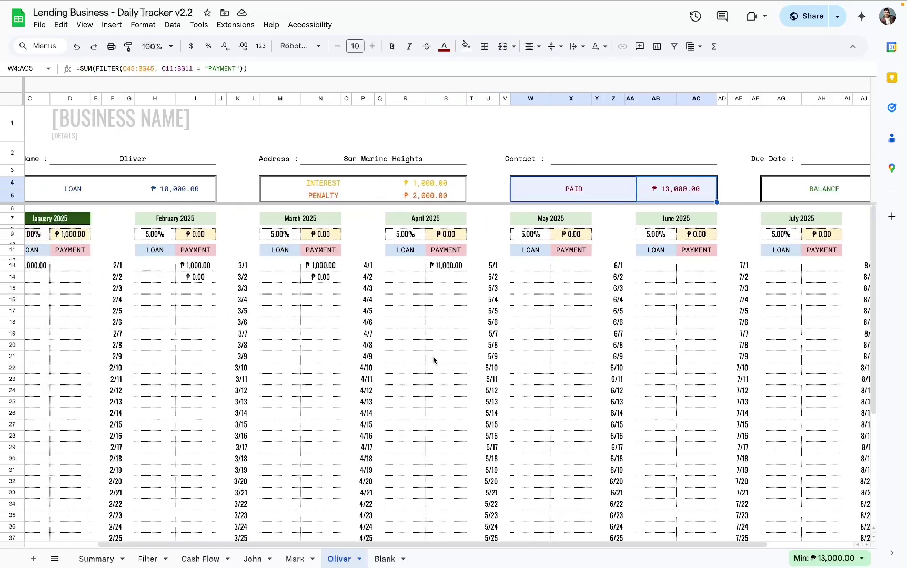
{"action": "scroll", "coordinate": [434, 360], "scroll_direction": "left", "scroll_amount": 2}
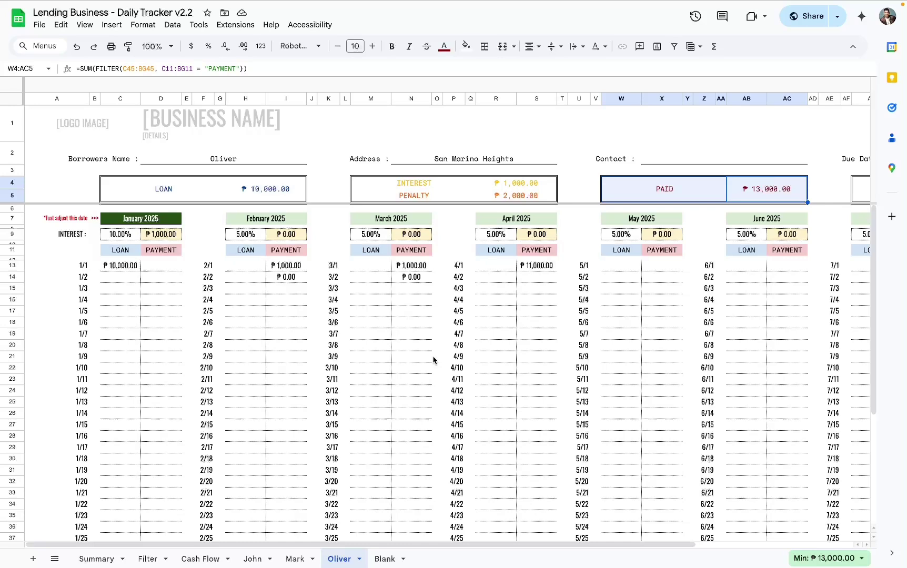
Review the Loan, Interest and Penalty amounts in the header and the sheet's monthly totals.
{"action": "left_click", "coordinate": [269, 193]}
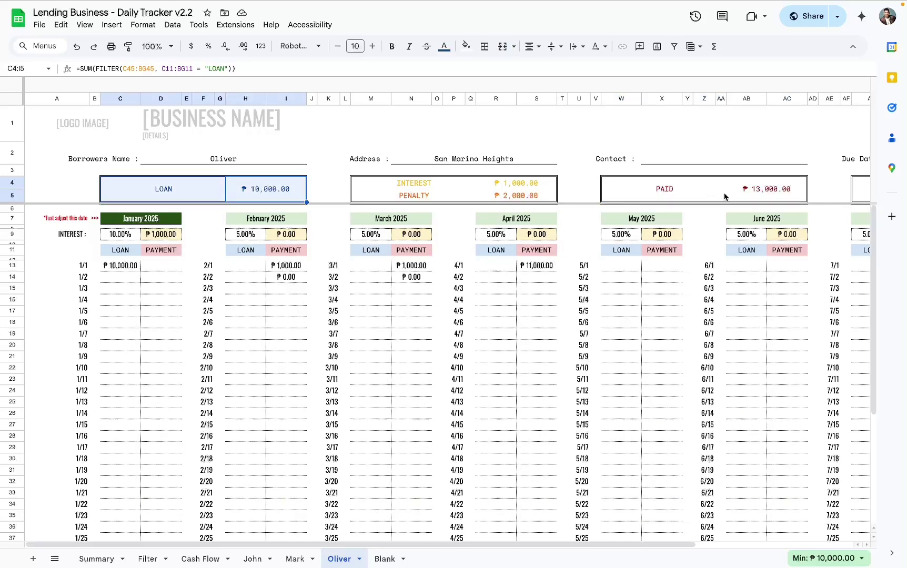
{"action": "left_click", "coordinate": [403, 183]}
{"action": "left_click", "coordinate": [510, 187]}
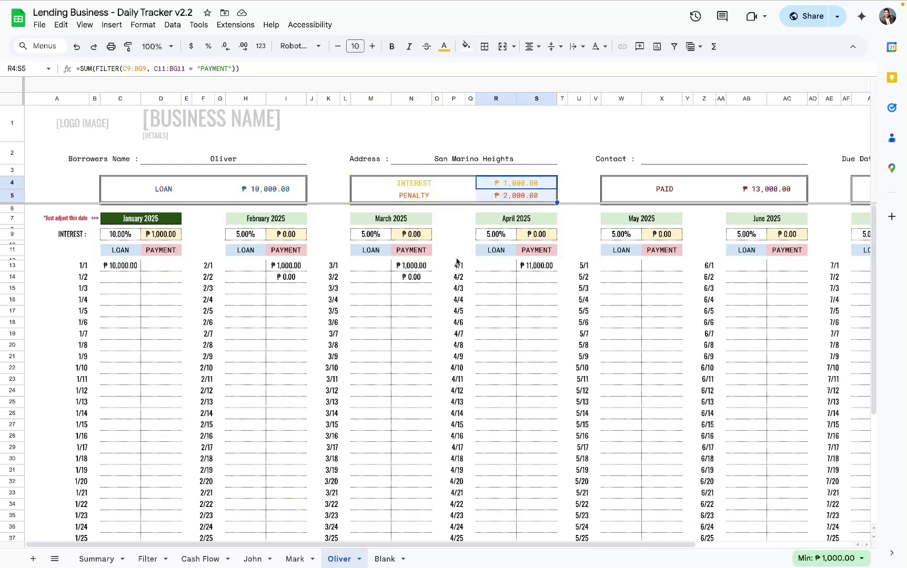
{"action": "scroll", "coordinate": [382, 348], "scroll_direction": "down", "scroll_amount": 5}
{"action": "scroll", "coordinate": [315, 427], "scroll_direction": "up", "scroll_amount": 5}
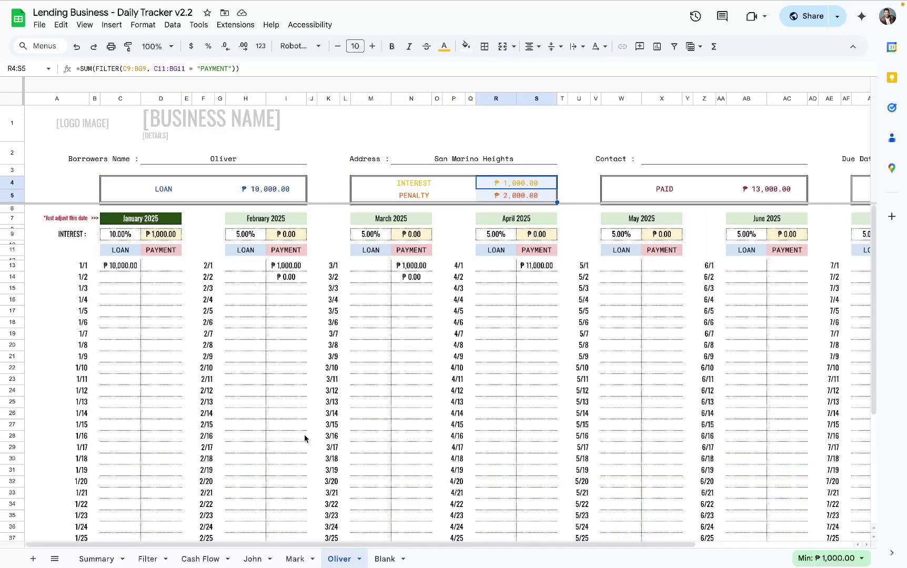
Open the second borrower's sheet to review its payments and totals, and return to the third borrower's sheet.
{"action": "left_click", "coordinate": [300, 557]}
{"action": "scroll", "coordinate": [318, 411], "scroll_direction": "up", "scroll_amount": 5}
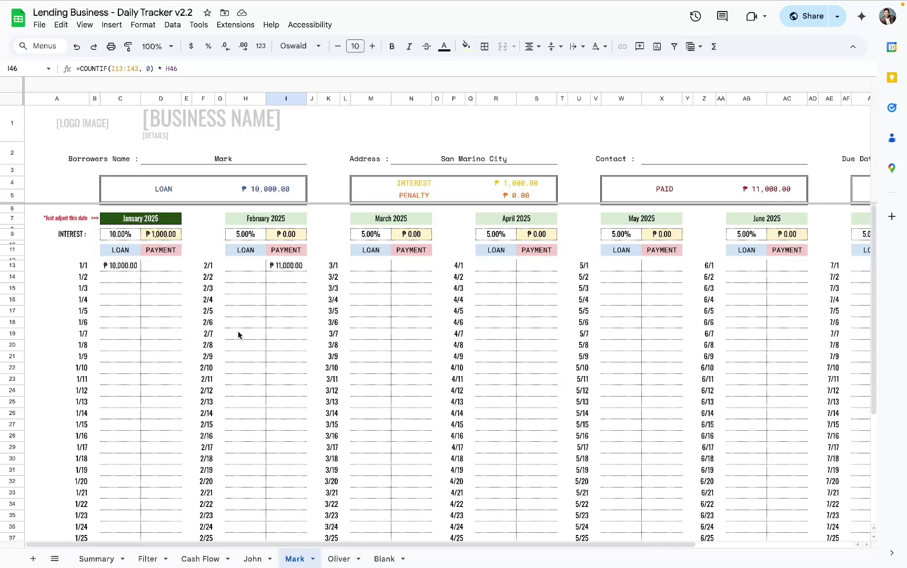
{"action": "scroll", "coordinate": [240, 332], "scroll_direction": "down", "scroll_amount": 5}
{"action": "scroll", "coordinate": [239, 333], "scroll_direction": "up", "scroll_amount": 5}
{"action": "left_click", "coordinate": [342, 558]}
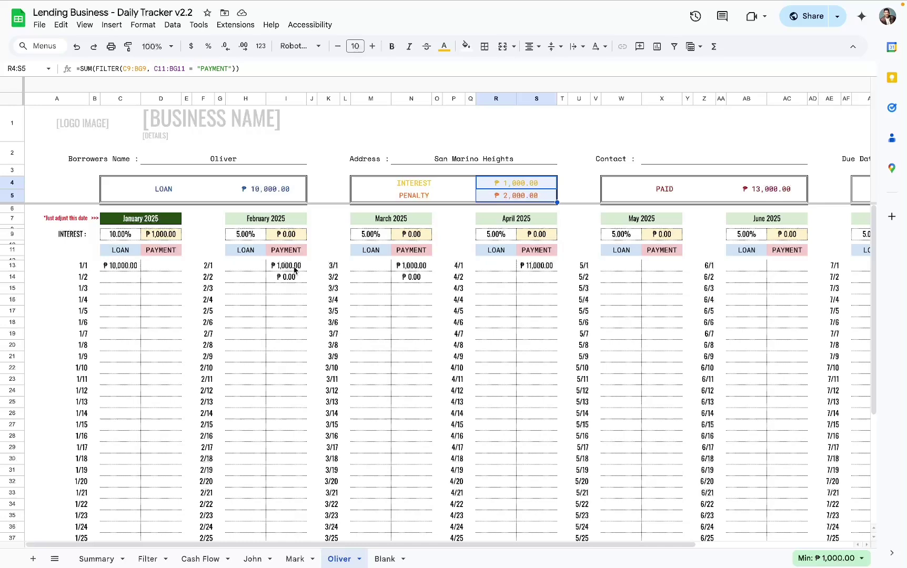
Clear the third borrower's payments on 2/1, 2/2, 3/1, 3/2 and 4/1.
{"action": "left_click_drag", "start_coordinate": [289, 270], "coordinate": [415, 279]}
{"action": "key", "text": "Delete"}
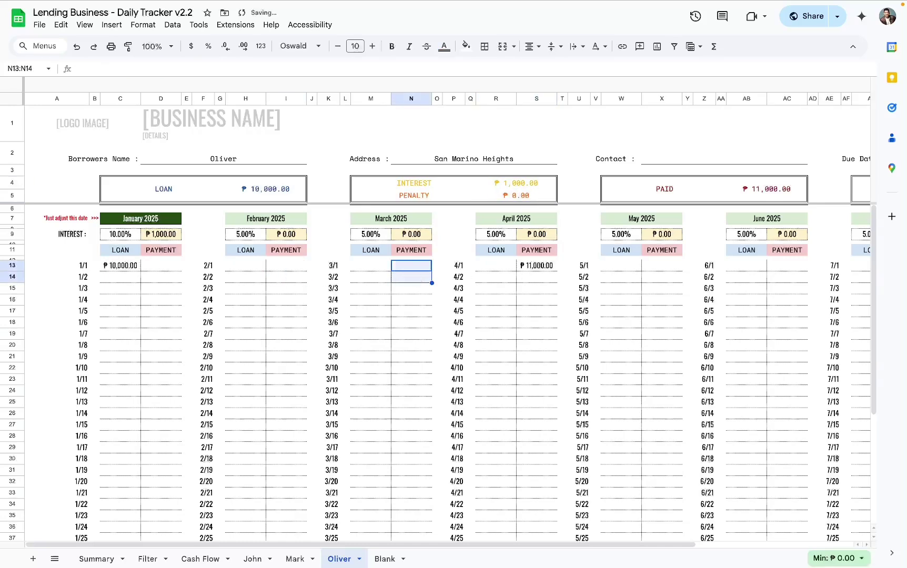
{"action": "left_click", "coordinate": [541, 268]}
{"action": "key", "text": "Delete"}
Set the third borrower's penalty per day to 10 for both February and March.
{"action": "left_click", "coordinate": [246, 275]}
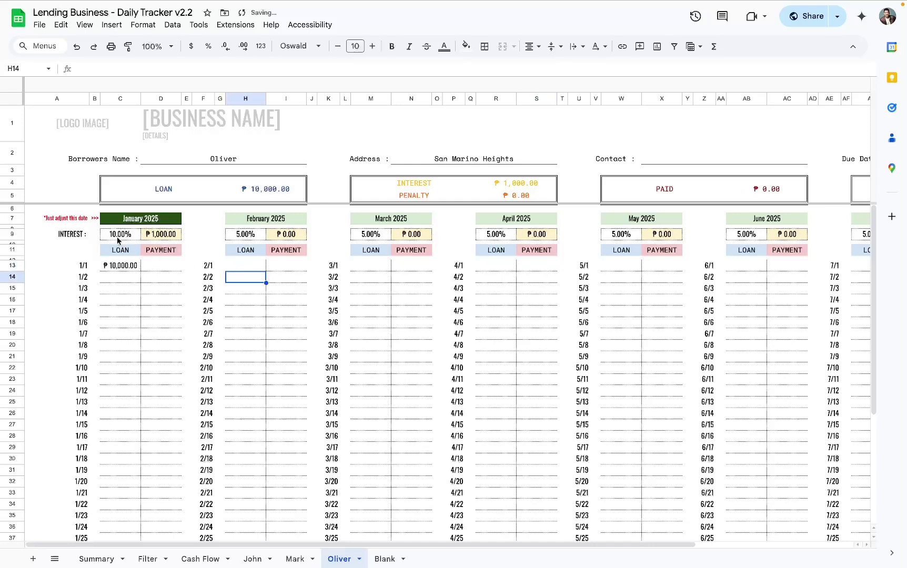
{"action": "left_click", "coordinate": [118, 236]}
{"action": "scroll", "coordinate": [263, 375], "scroll_direction": "down", "scroll_amount": 5}
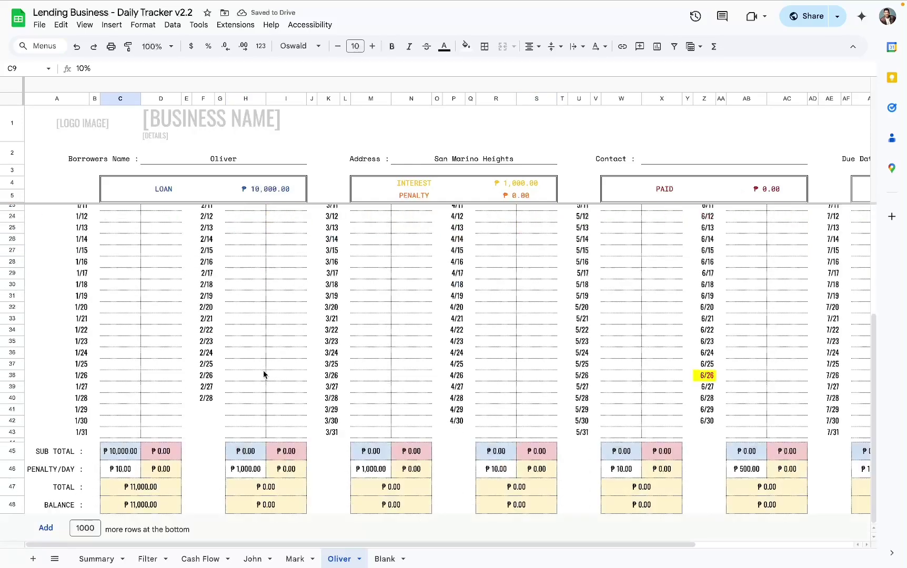
{"action": "left_click", "coordinate": [245, 470]}
{"action": "type", "text": "10"}
{"action": "key", "text": "Tab"}
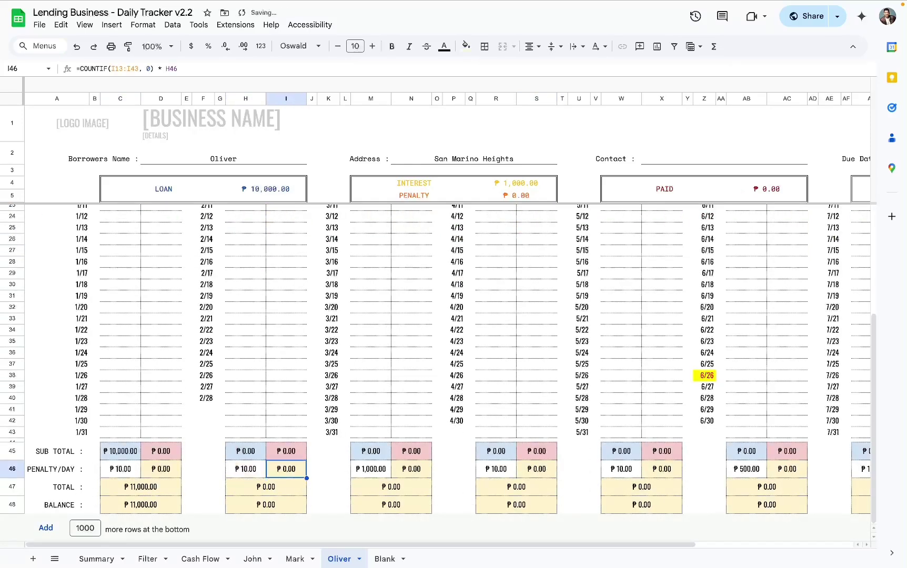
{"action": "left_click", "coordinate": [375, 473]}
{"action": "type", "text": "10"}
{"action": "key", "text": "Tab"}
{"action": "scroll", "coordinate": [249, 321], "scroll_direction": "up", "scroll_amount": 5}
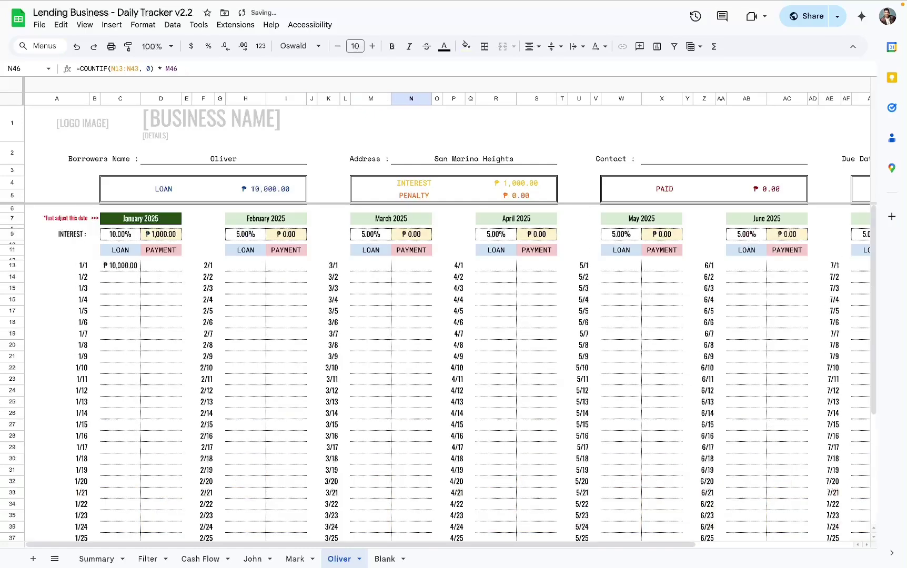
Set the January interest rate on the third borrower's sheet to 20%.
{"action": "left_click", "coordinate": [277, 266]}
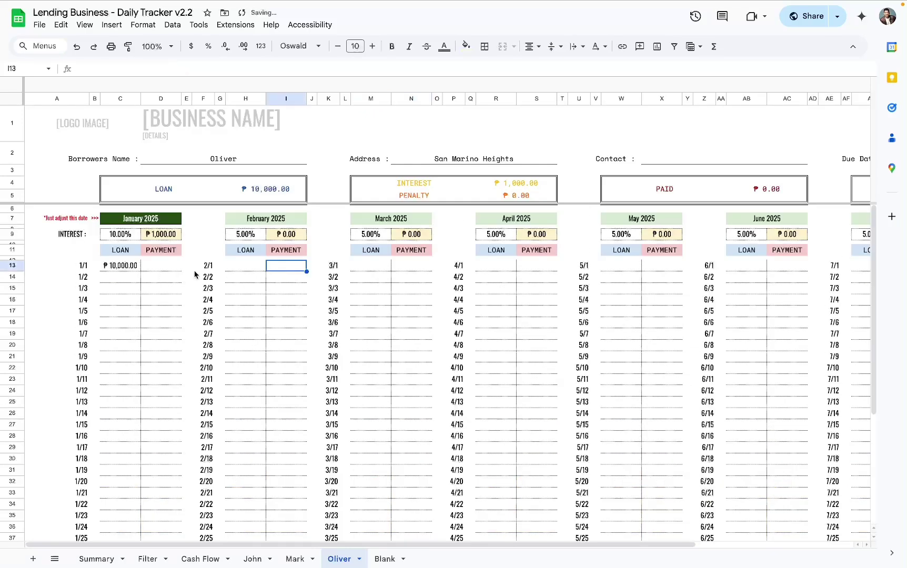
{"action": "left_click", "coordinate": [115, 267]}
{"action": "left_click", "coordinate": [277, 266]}
{"action": "left_click", "coordinate": [124, 238]}
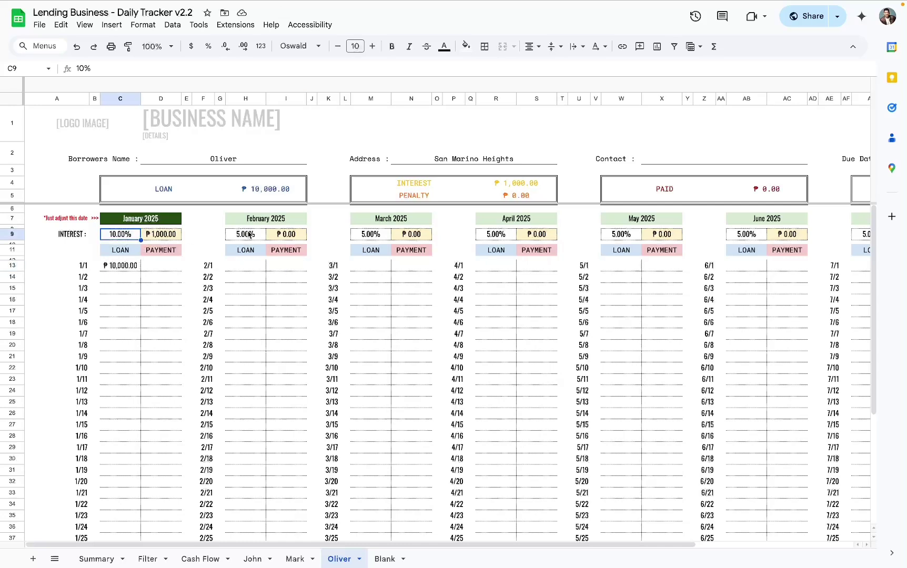
{"action": "type", "text": "20"}
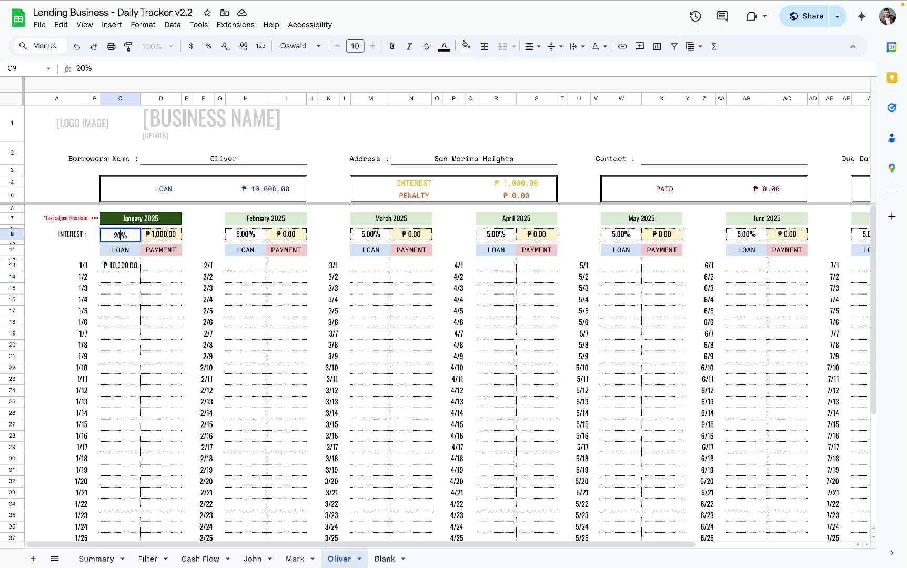
{"action": "key", "text": "Return"}
Check the Balance and Interest amounts in the third borrower's header.
{"action": "scroll", "coordinate": [253, 269], "scroll_direction": "right", "scroll_amount": 4}
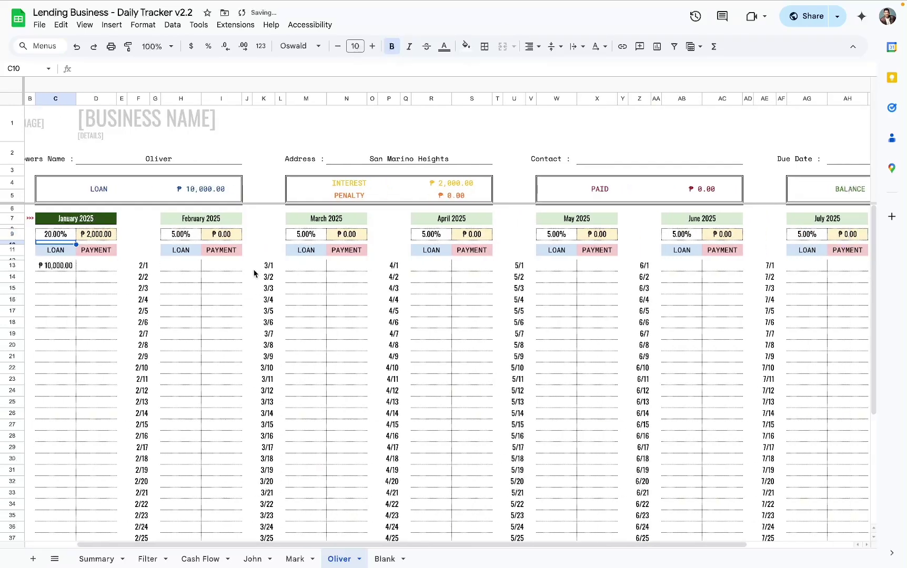
{"action": "left_click", "coordinate": [820, 189]}
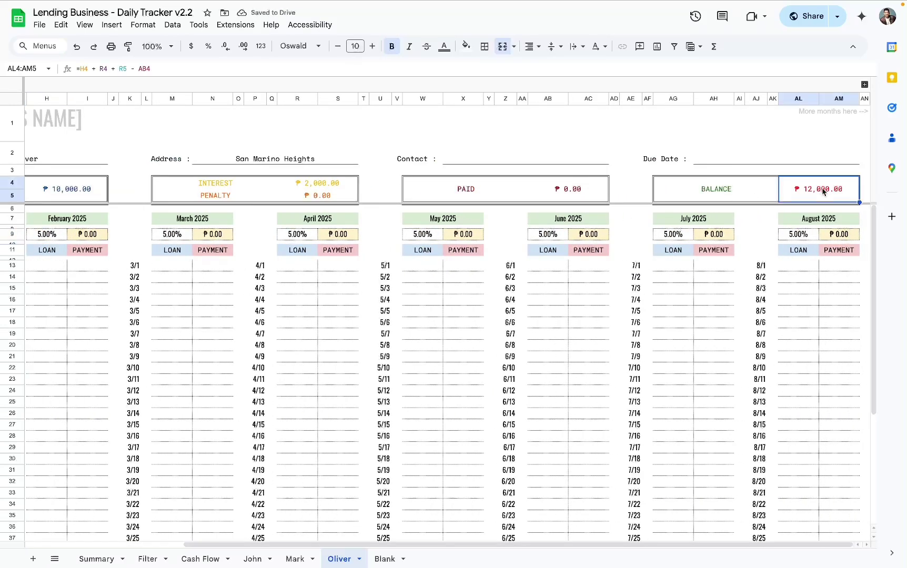
{"action": "scroll", "coordinate": [362, 246], "scroll_direction": "left", "scroll_amount": 3}
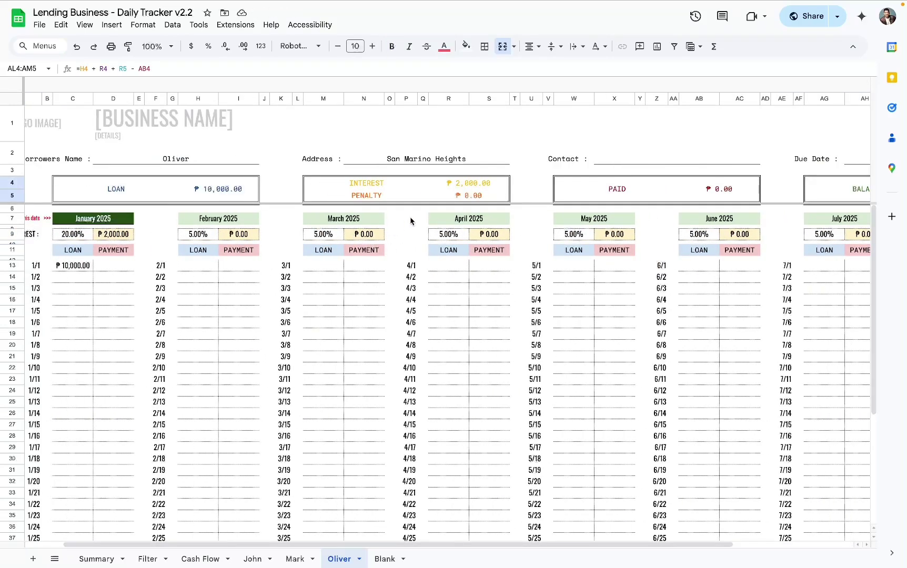
{"action": "left_click", "coordinate": [484, 184]}
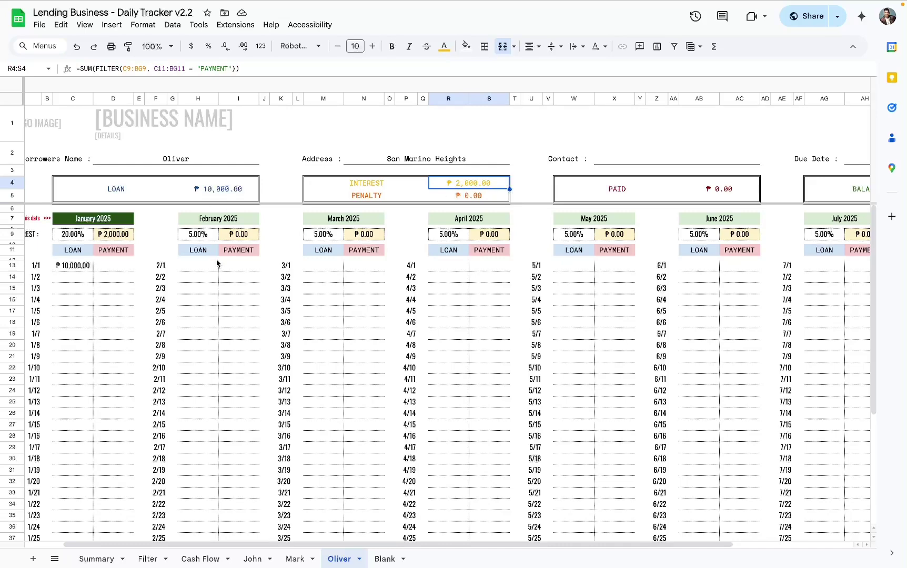
{"action": "left_click", "coordinate": [321, 269]}
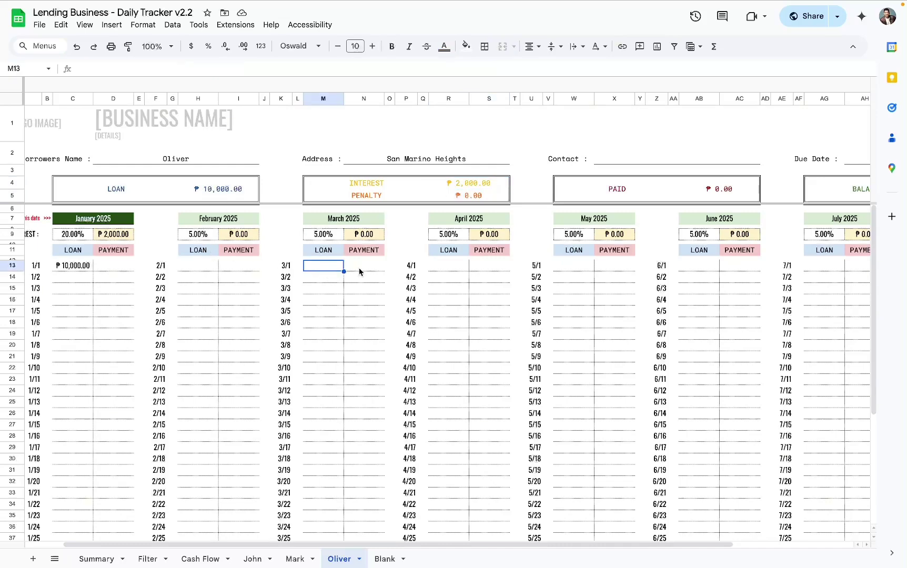
{"action": "scroll", "coordinate": [361, 273], "scroll_direction": "left", "scroll_amount": 2}
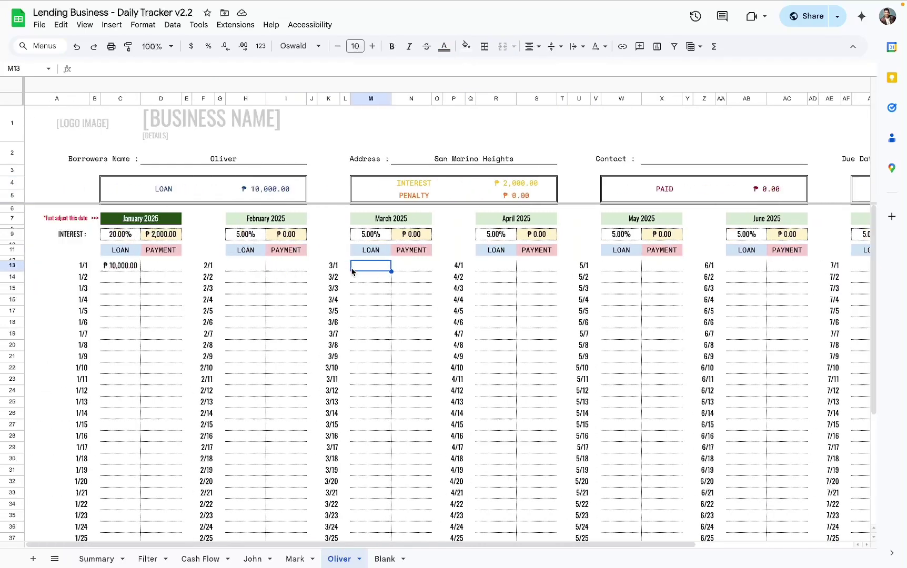
Set the third borrower's January interest rate to 30%.
{"action": "left_click", "coordinate": [131, 237]}
{"action": "type", "text": "30%"}
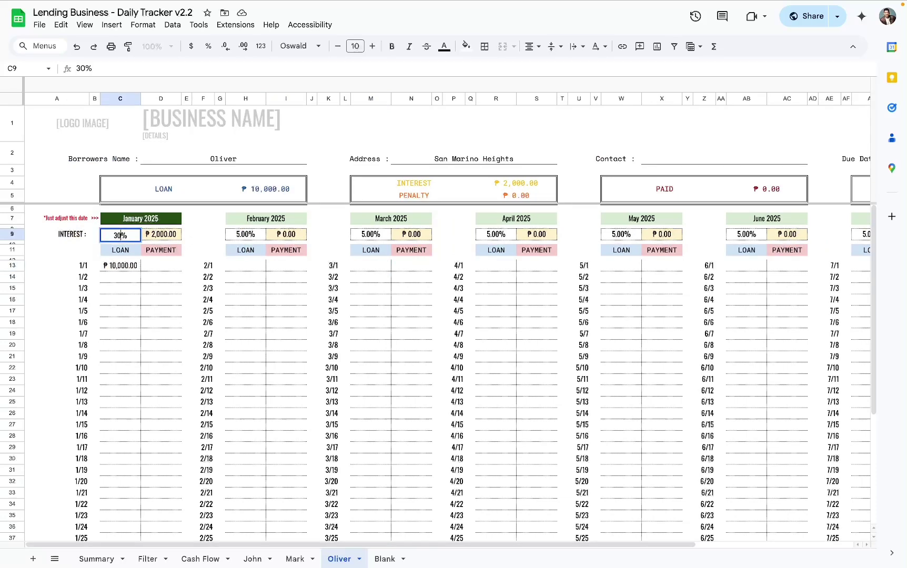
{"action": "key", "text": "Tab"}
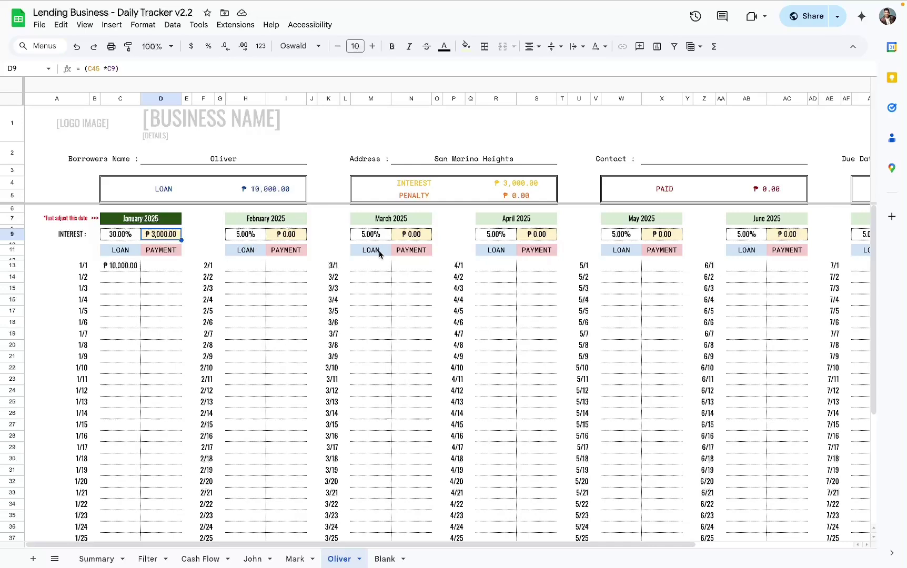
Check the header's Interest and Balance at the 30% rate, and view the second and first borrowers' sheets.
{"action": "left_click", "coordinate": [119, 241]}
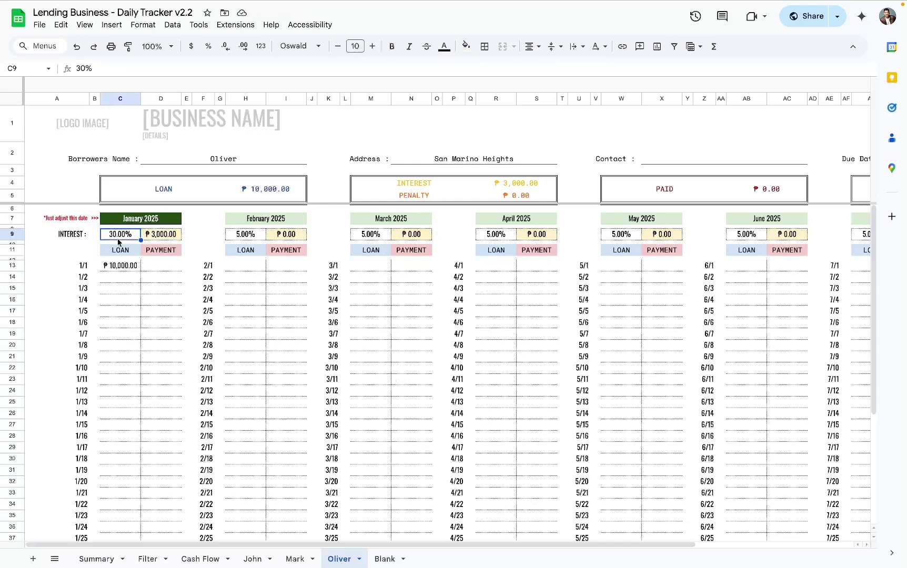
{"action": "scroll", "coordinate": [327, 174], "scroll_direction": "right", "scroll_amount": 4}
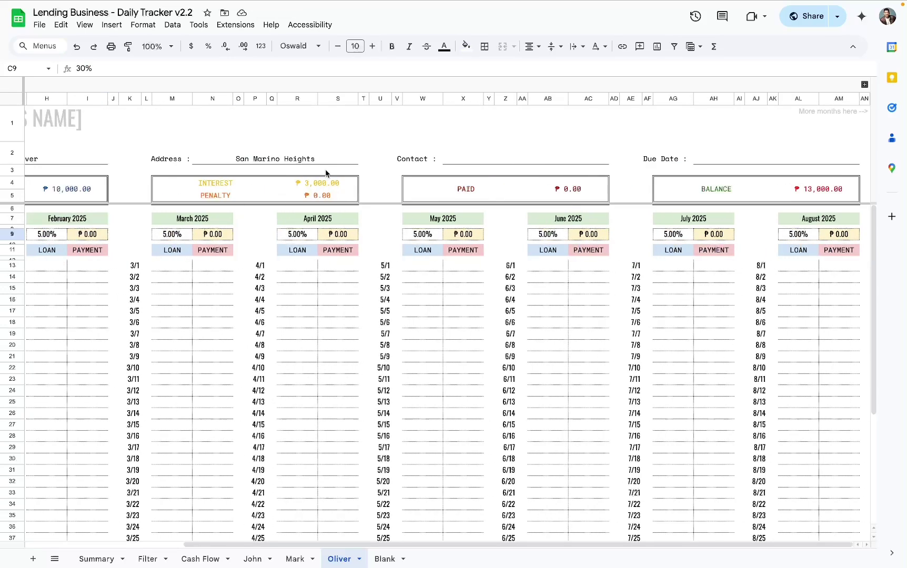
{"action": "scroll", "coordinate": [612, 247], "scroll_direction": "left", "scroll_amount": 4}
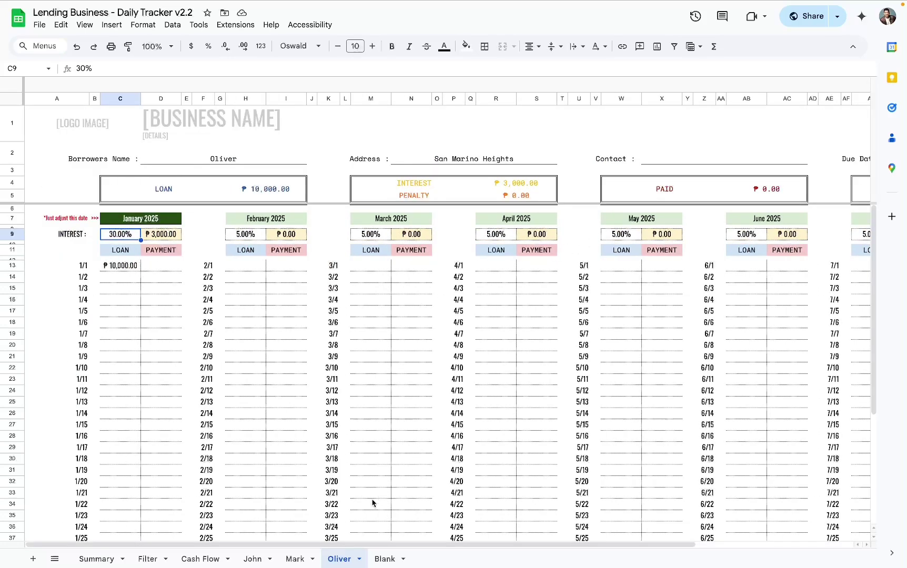
{"action": "left_click", "coordinate": [298, 557]}
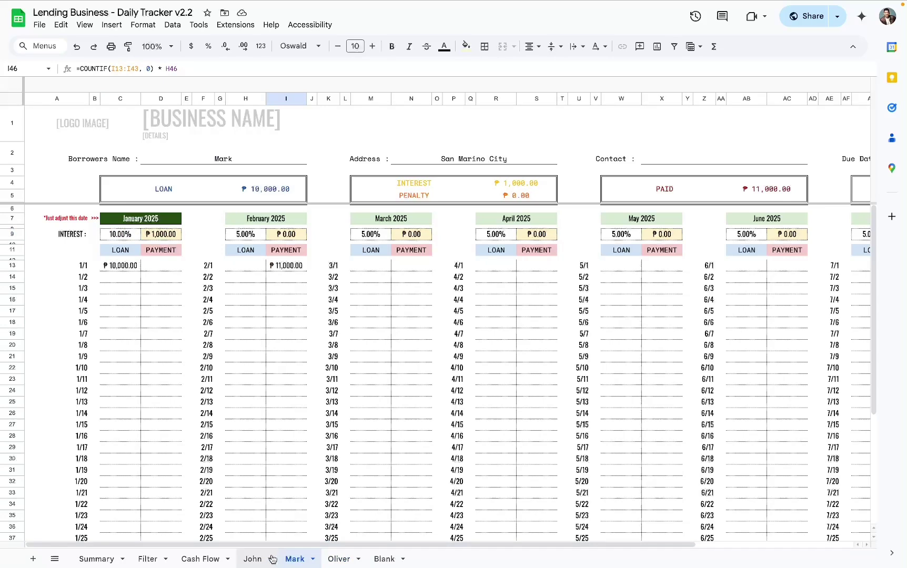
{"action": "left_click", "coordinate": [252, 559]}
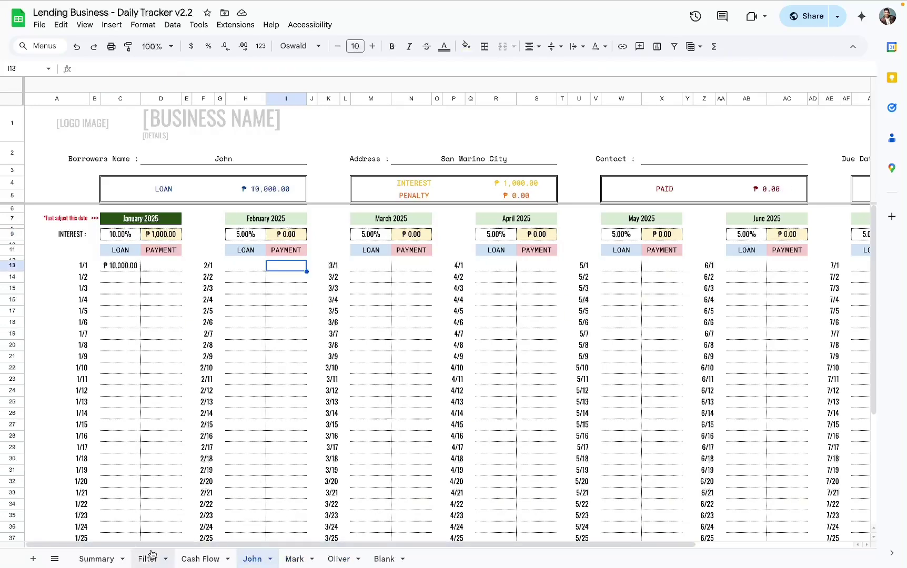
Set the Type in row 5 of the Cash Flow sheet to Cash Out.
{"action": "left_click", "coordinate": [206, 558]}
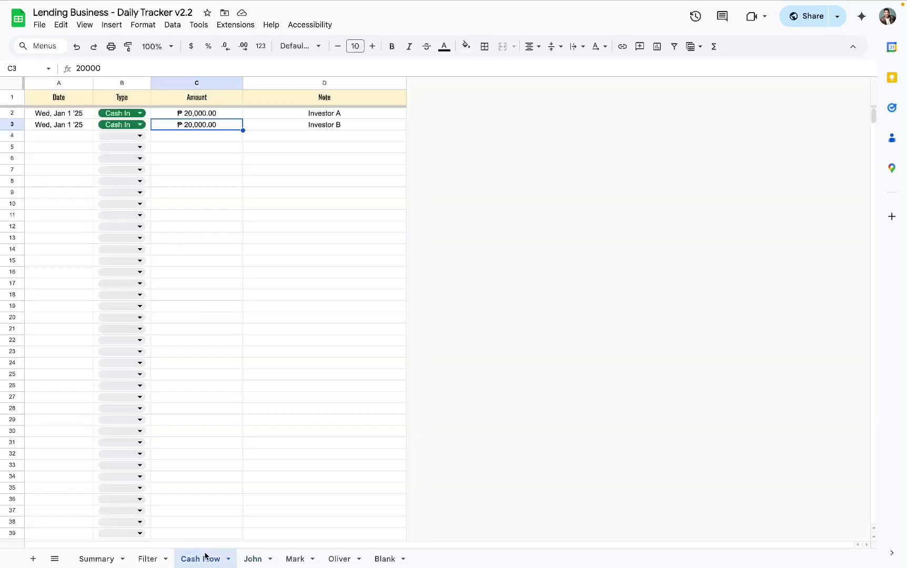
{"action": "left_click", "coordinate": [81, 151]}
{"action": "left_click", "coordinate": [129, 149]}
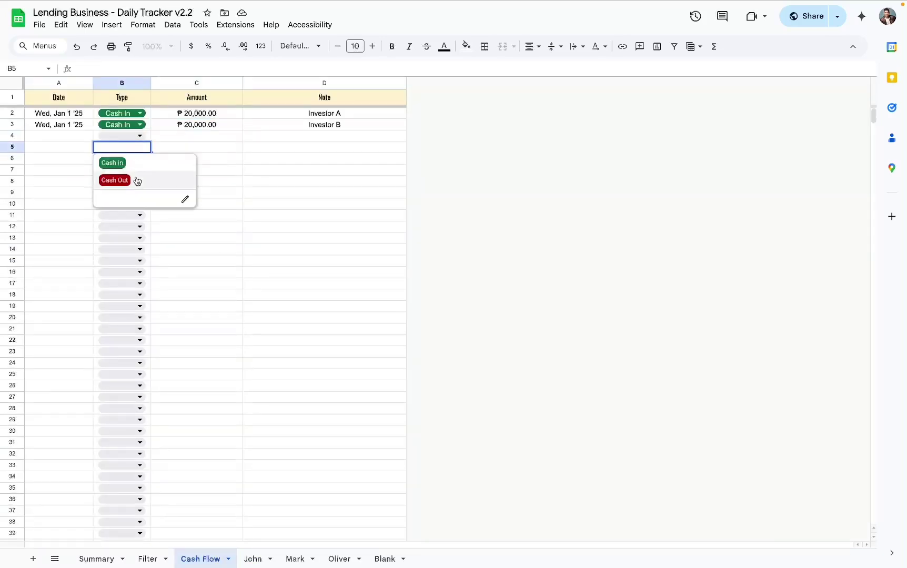
{"action": "left_click", "coordinate": [136, 180]}
{"action": "left_click", "coordinate": [191, 149]}
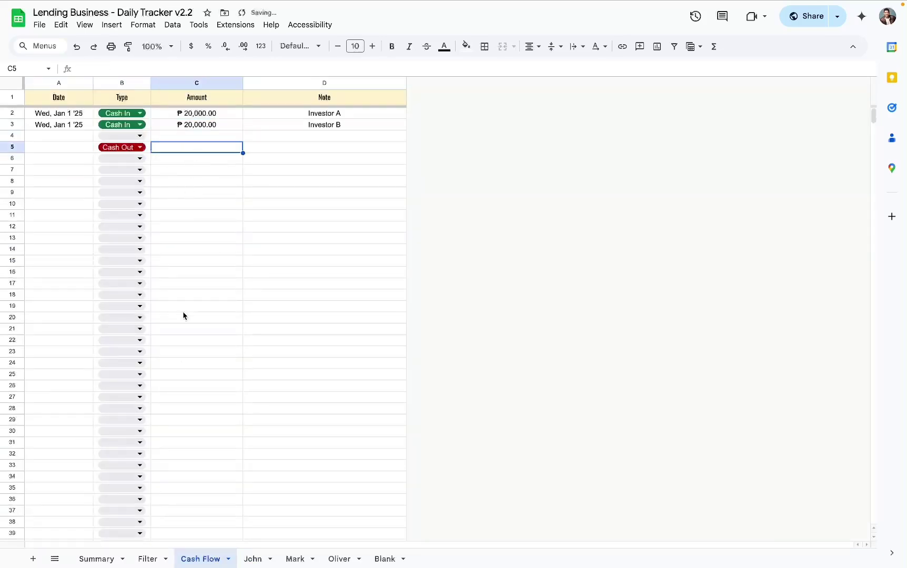
Review the Summary sheet's Total Interest and the interest of each borrower, and view the Filter sheet.
{"action": "left_click", "coordinate": [111, 555]}
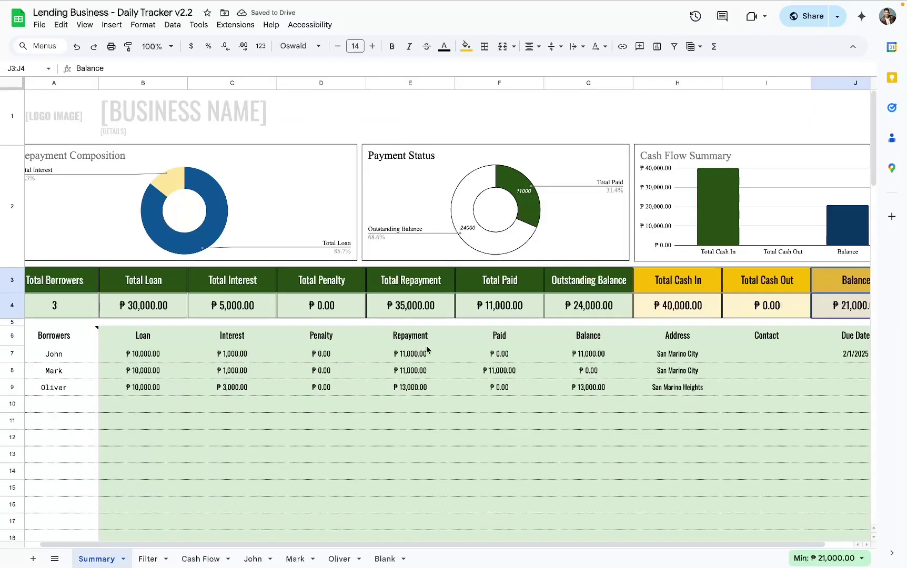
{"action": "scroll", "coordinate": [427, 351], "scroll_direction": "down", "scroll_amount": 3}
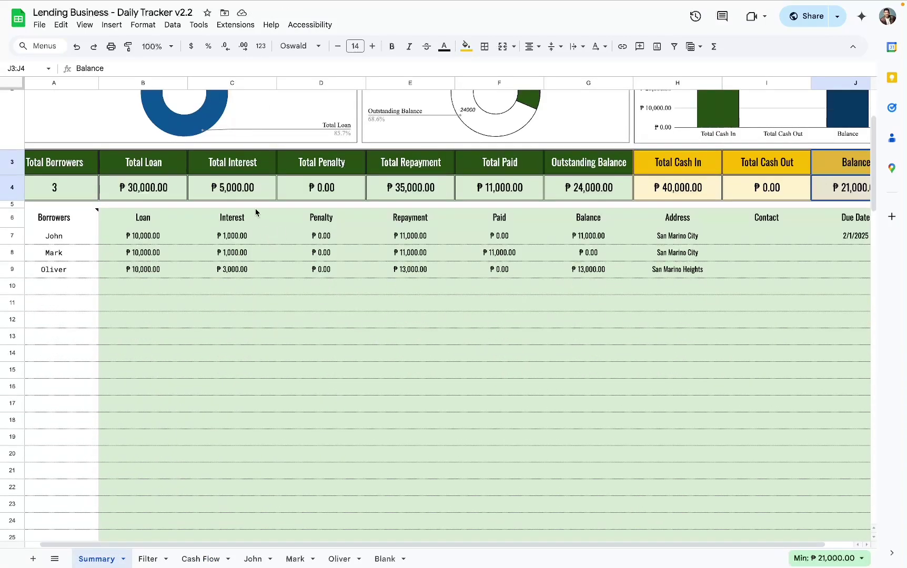
{"action": "left_click", "coordinate": [246, 189]}
{"action": "left_click_drag", "start_coordinate": [248, 236], "coordinate": [245, 371]}
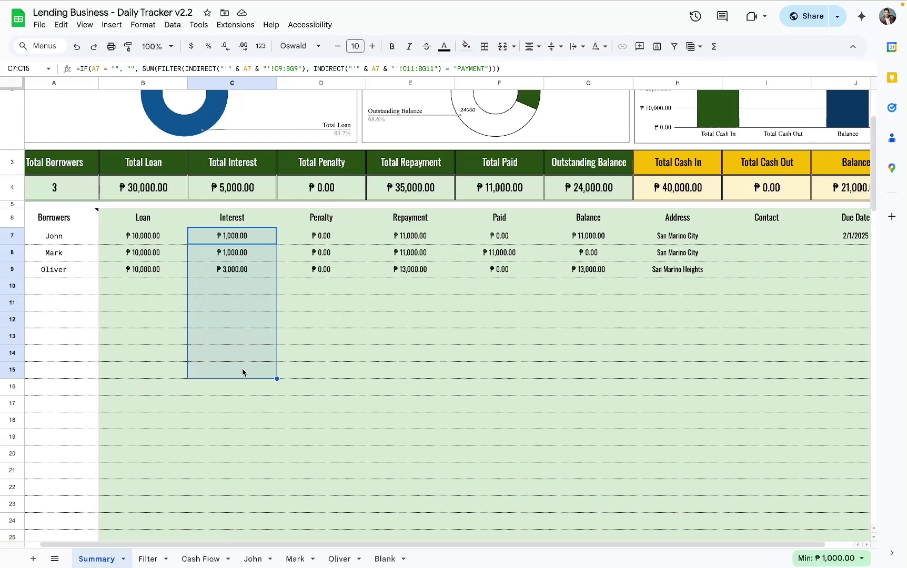
{"action": "left_click", "coordinate": [143, 560]}
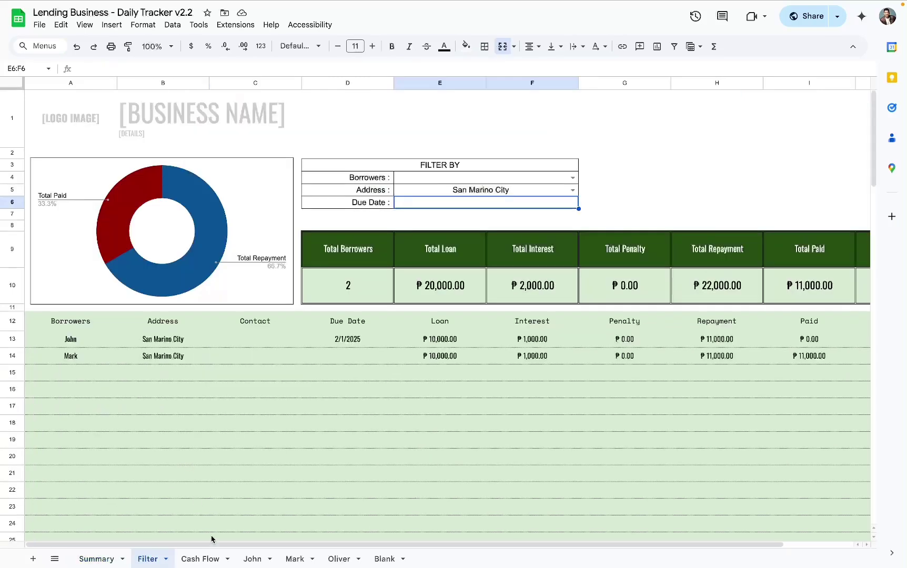
Enter 5,000 as the amount of the Cash Out entry in row 5 of the Cash Flow sheet.
{"action": "left_click", "coordinate": [214, 556]}
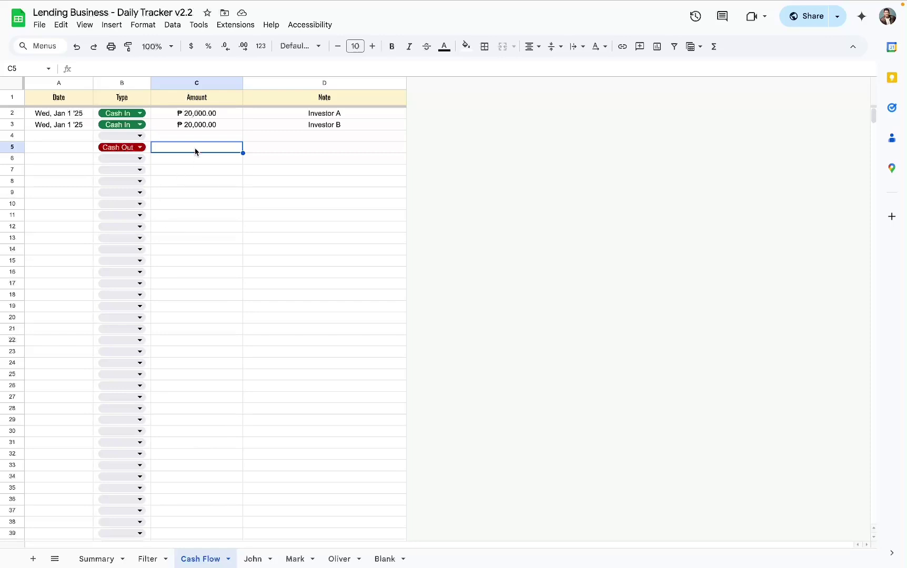
{"action": "type", "text": "5000"}
{"action": "key", "text": "Return"}
{"action": "key", "text": "Up"}
{"action": "key", "text": "Right"}
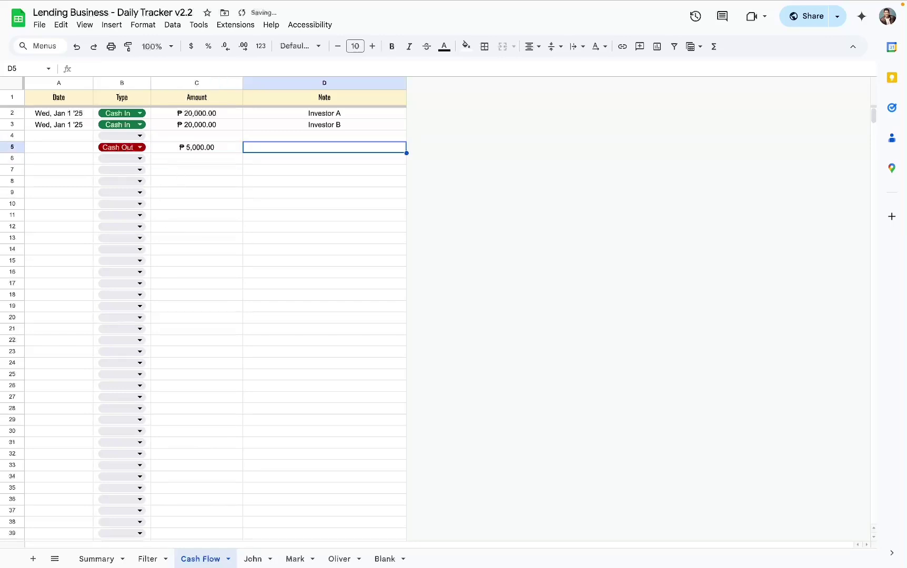
Add the note "Take Profit - Investor A" to the Cash Out entry and date it with the current date, 6/26/2025.
{"action": "type", "text": "Tak"}
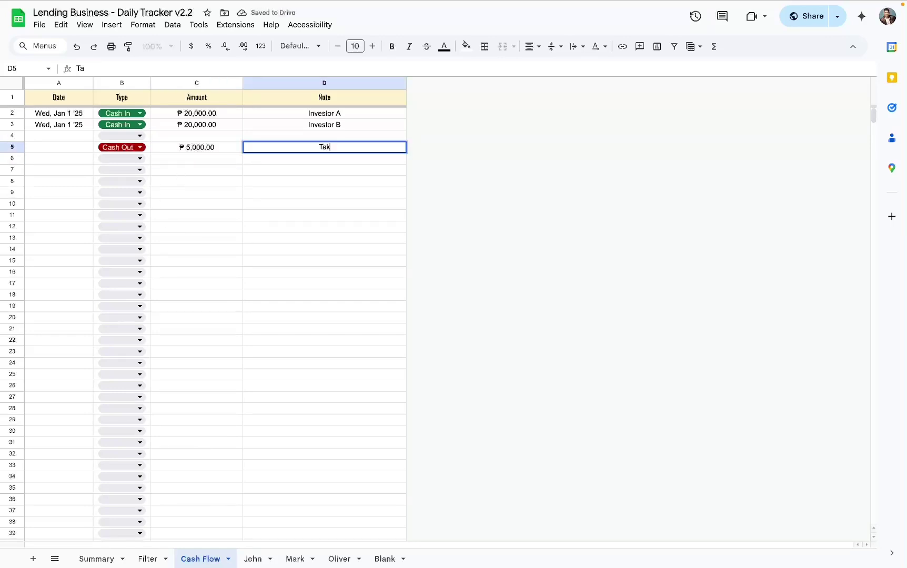
{"action": "type", "text": "e Profit - Inves"}
{"action": "type", "text": "tor A"}
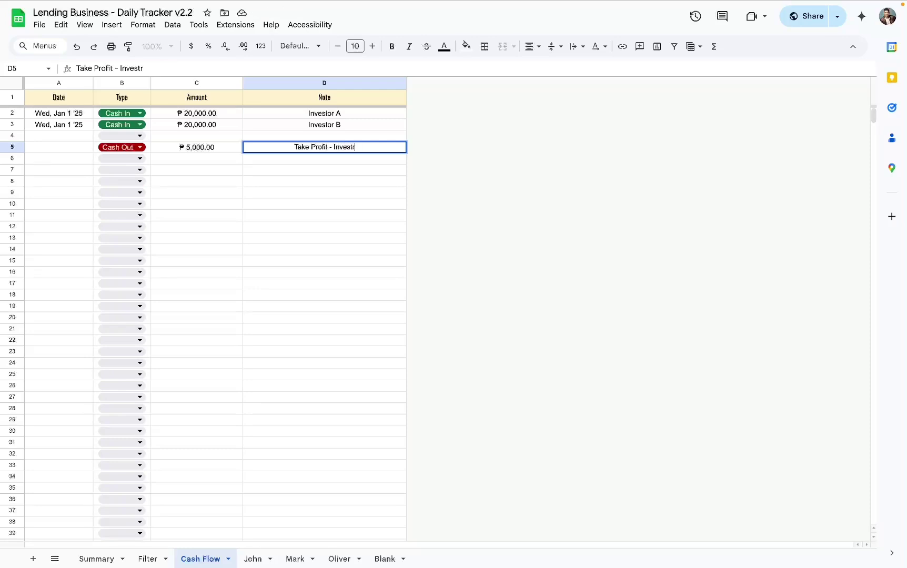
{"action": "key", "text": "Return"}
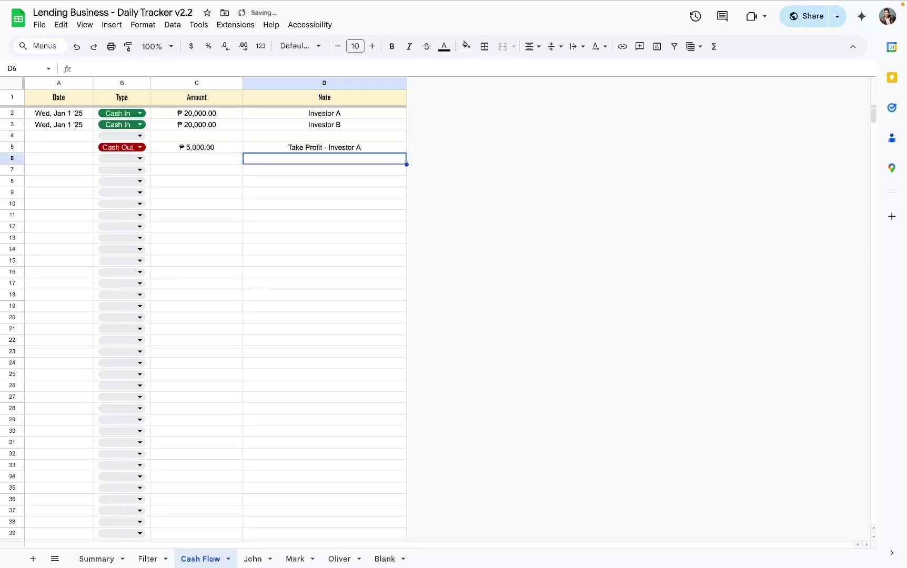
{"action": "left_click", "coordinate": [45, 148]}
{"action": "key", "text": "ctrl+semicolon"}
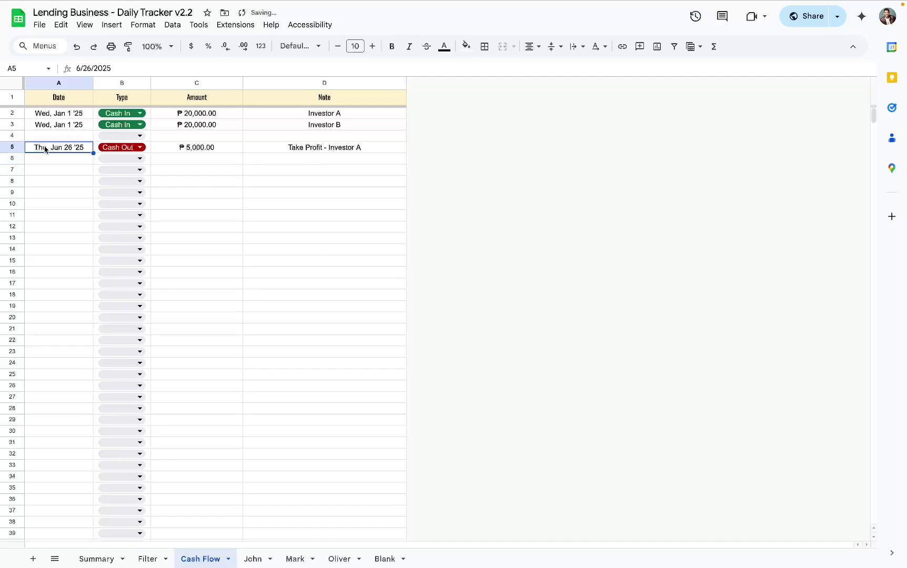
Review the Total Cash In, Total Cash Out and Balance figures on the Summary sheet.
{"action": "left_click", "coordinate": [95, 559]}
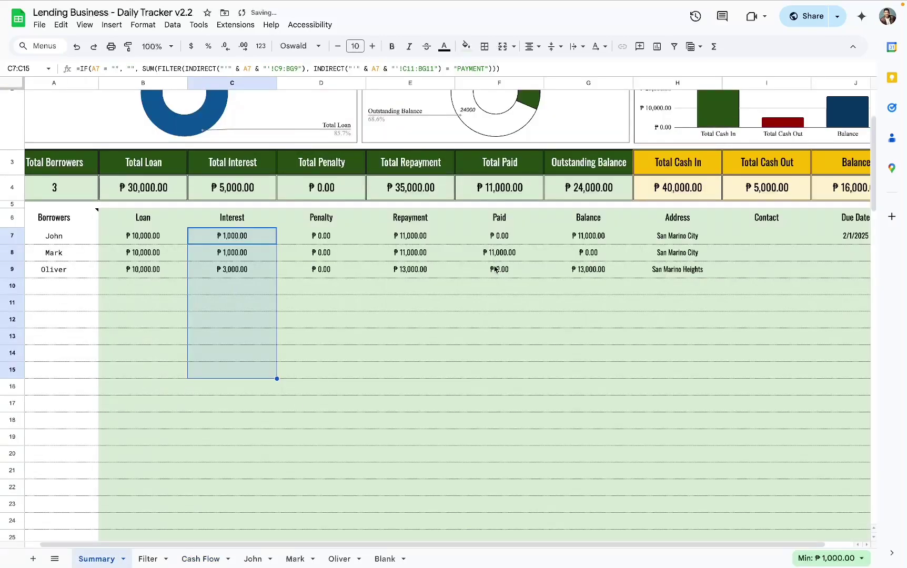
{"action": "scroll", "coordinate": [814, 300], "scroll_direction": "right", "scroll_amount": 1}
{"action": "scroll", "coordinate": [815, 300], "scroll_direction": "up", "scroll_amount": 3}
{"action": "left_click_drag", "start_coordinate": [751, 292], "coordinate": [754, 303]}
{"action": "left_click_drag", "start_coordinate": [663, 279], "coordinate": [664, 305]}
{"action": "left_click_drag", "start_coordinate": [802, 291], "coordinate": [811, 302]}
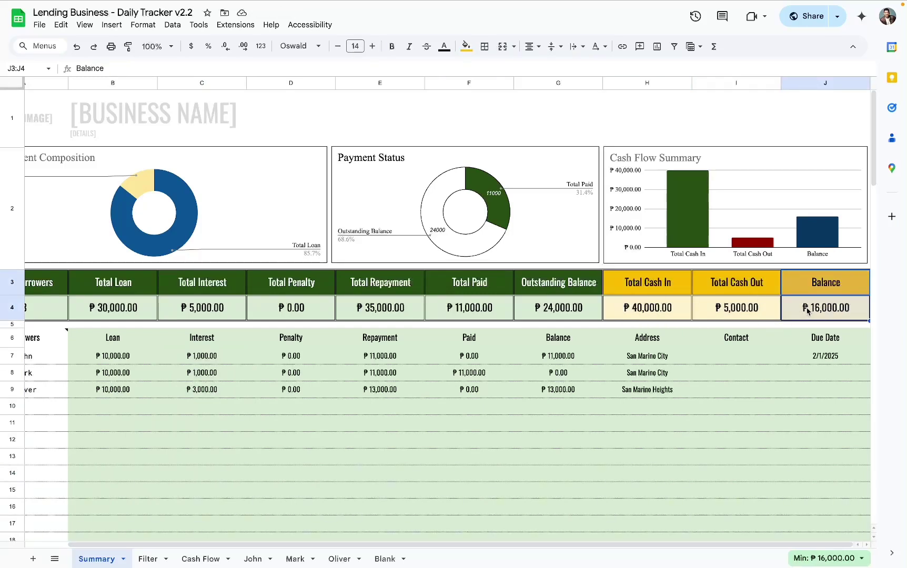
Review the Cash Flow Summary, Payment Status and Repayment Composition charts and the loan, interest and penalty totals on the Summary sheet.
{"action": "left_click", "coordinate": [746, 163]}
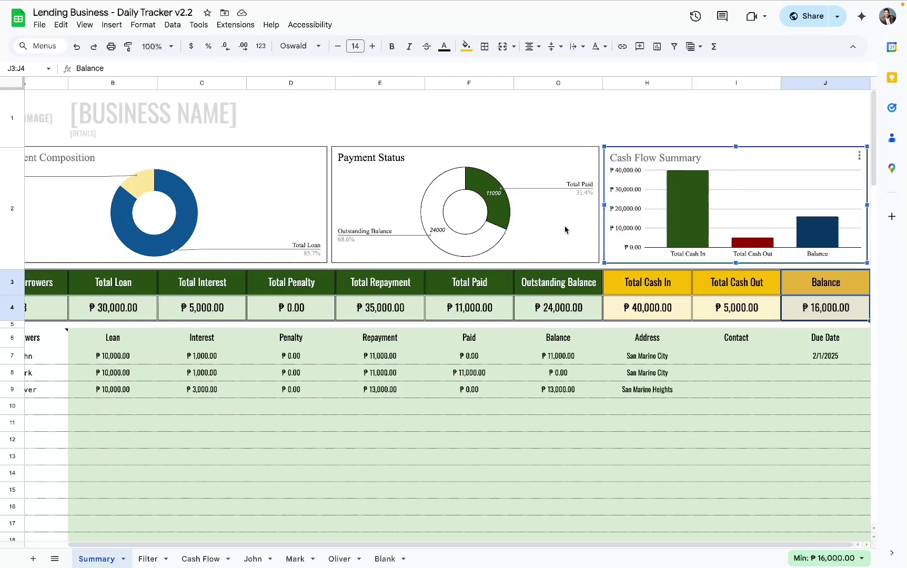
{"action": "left_click", "coordinate": [523, 191]}
{"action": "mouse_move", "coordinate": [479, 187]}
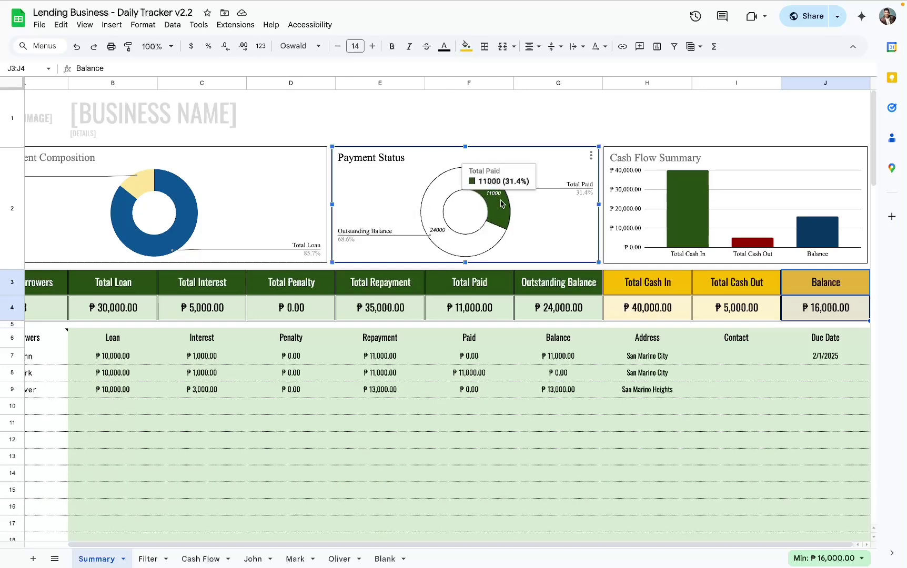
{"action": "mouse_move", "coordinate": [451, 243]}
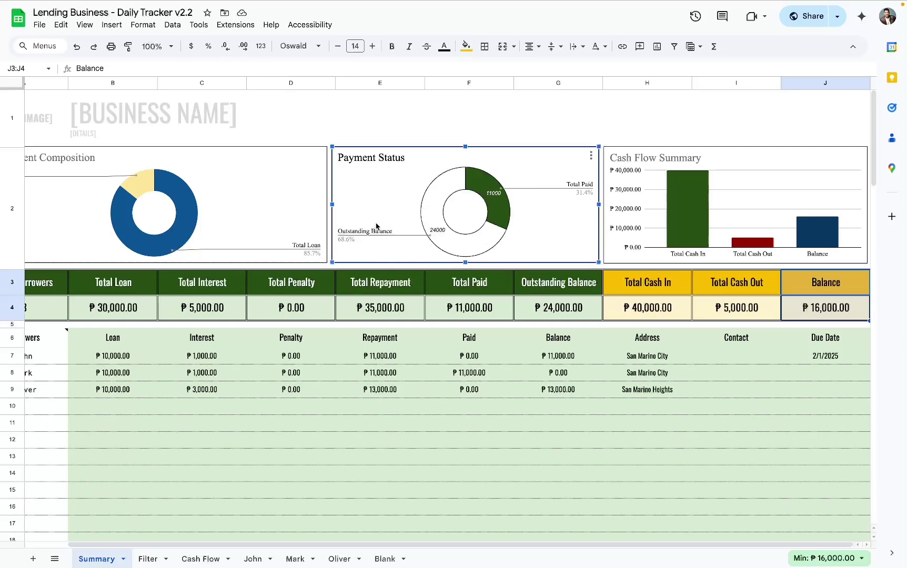
{"action": "scroll", "coordinate": [316, 216], "scroll_direction": "left", "scroll_amount": 2}
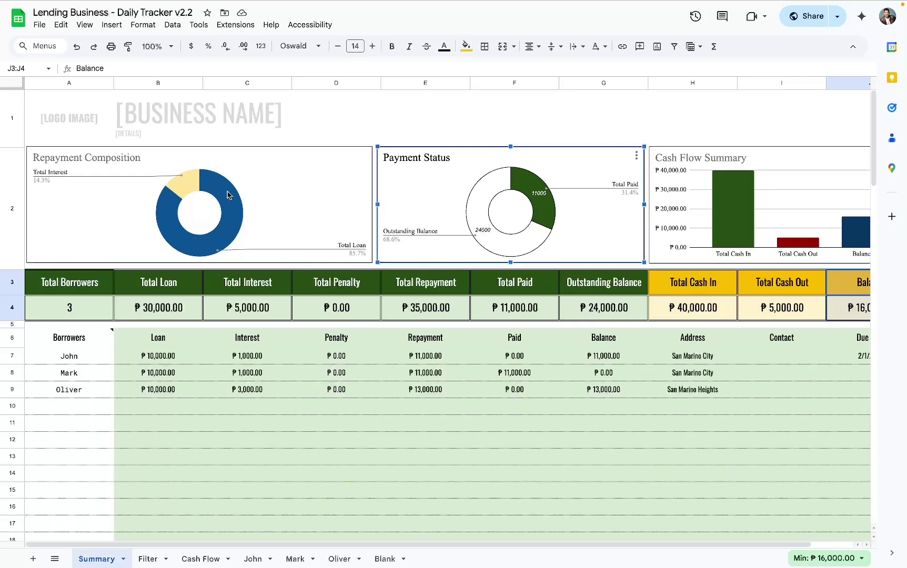
{"action": "left_click_drag", "start_coordinate": [186, 289], "coordinate": [325, 304]}
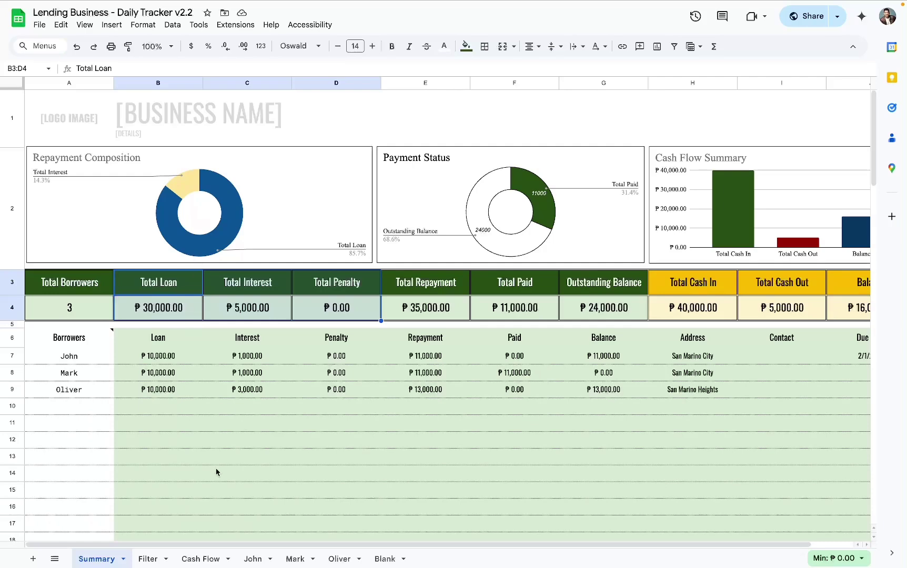
{"action": "left_click", "coordinate": [152, 559]}
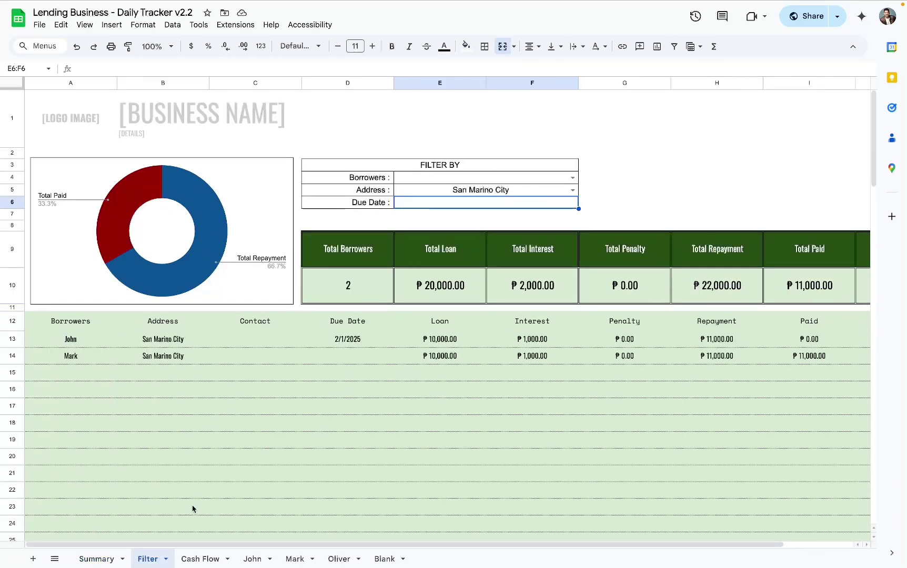
{"action": "left_click", "coordinate": [109, 553]}
{"action": "scroll", "coordinate": [559, 407], "scroll_direction": "right", "scroll_amount": 2}
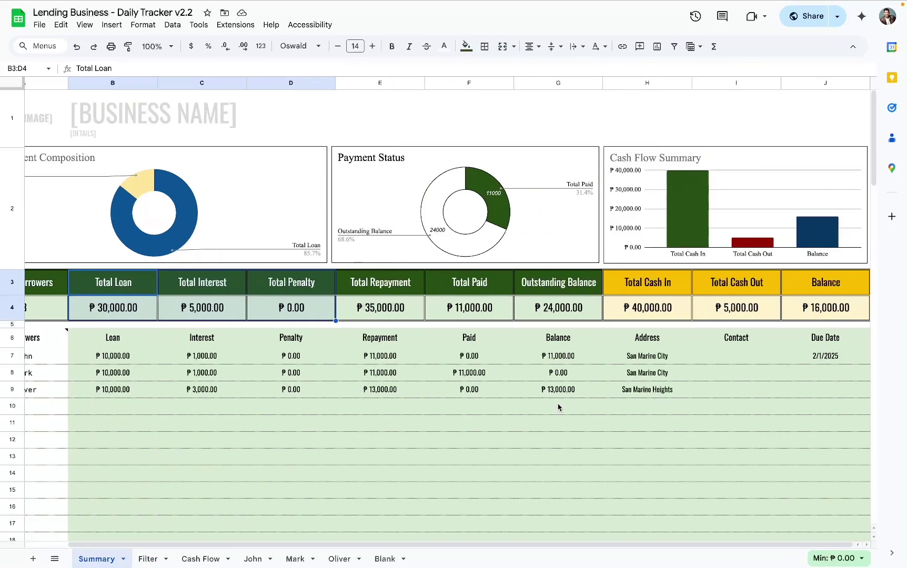
Copy the due date 2/1/2025 from the first borrower's sheet to the due date field of the other two borrower sheets.
{"action": "left_click", "coordinate": [253, 558]}
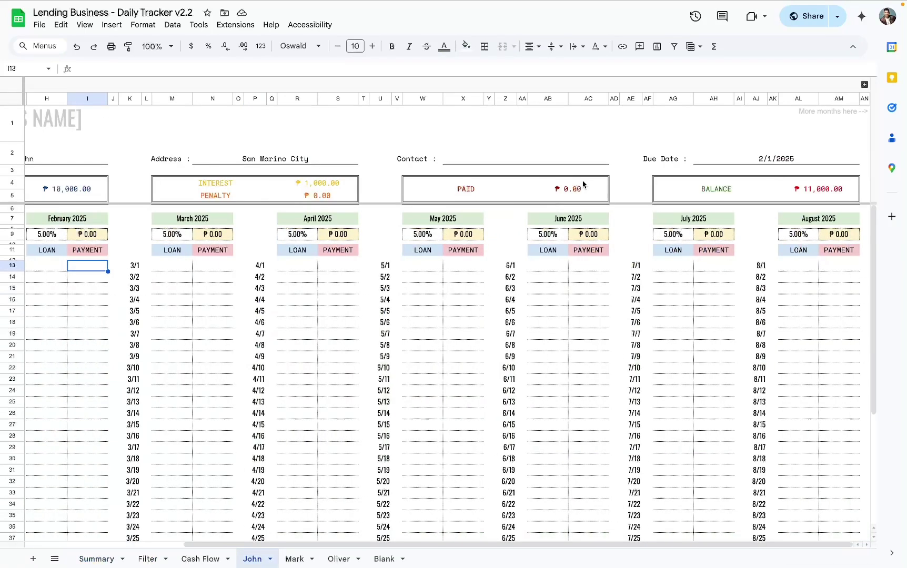
{"action": "left_click", "coordinate": [797, 160]}
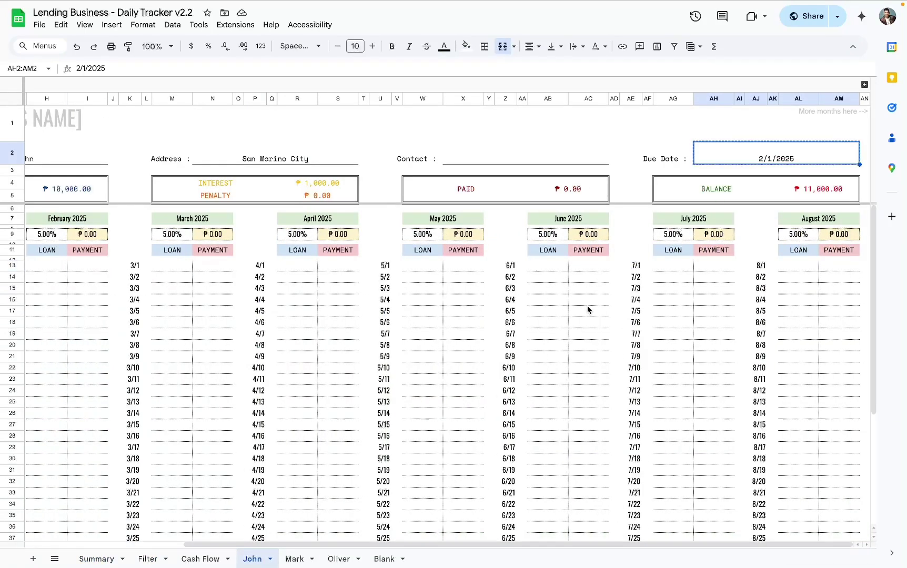
{"action": "left_click", "coordinate": [296, 557]}
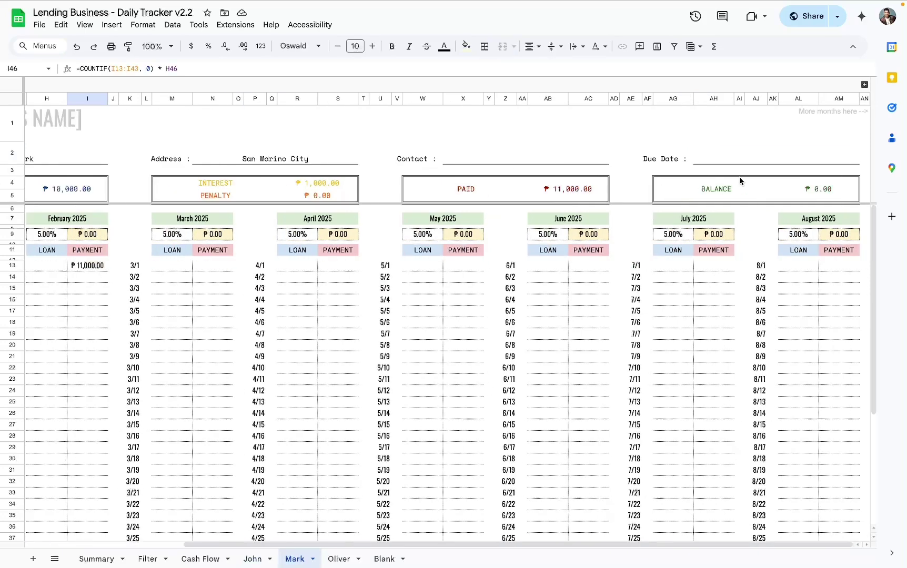
{"action": "left_click", "coordinate": [791, 161]}
{"action": "left_click", "coordinate": [339, 558]}
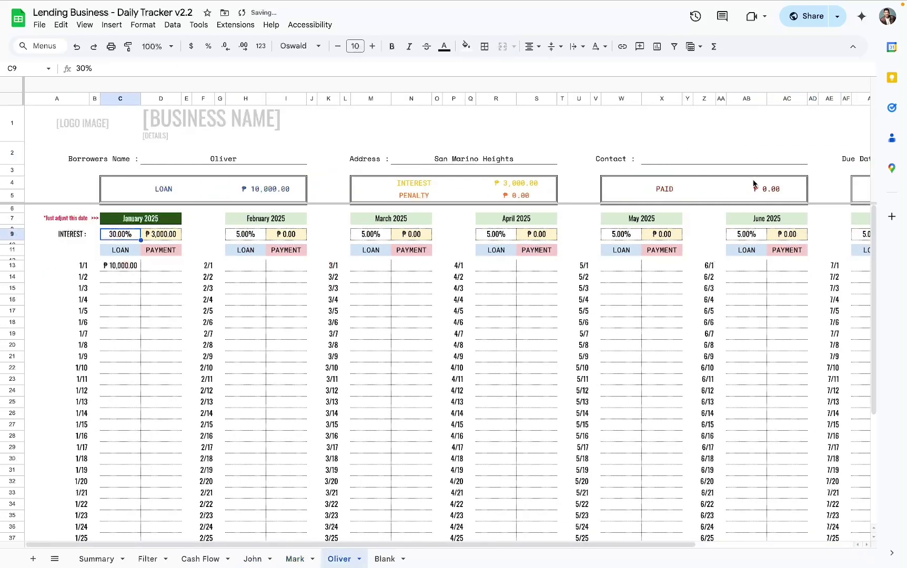
{"action": "left_click", "coordinate": [780, 157]}
{"action": "type", "text": "2/1/2025"}
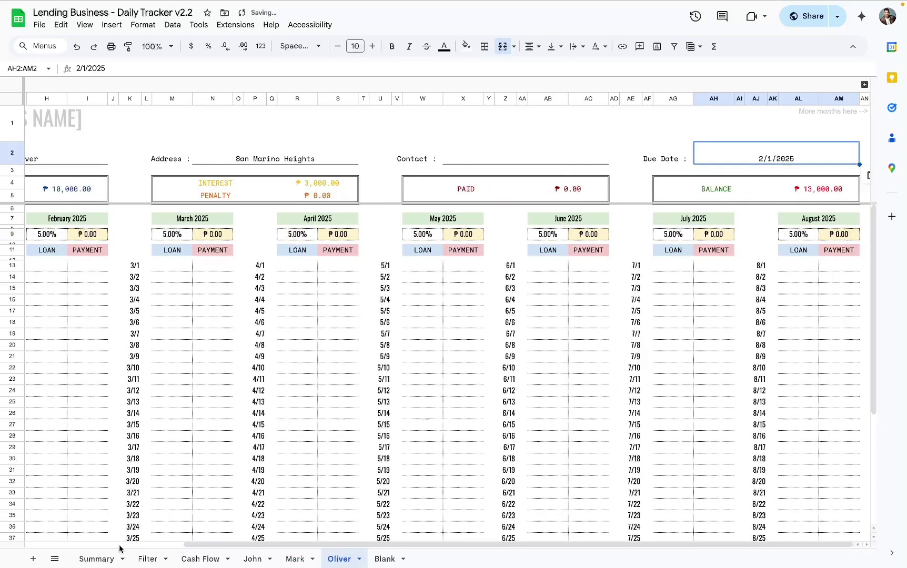
Set the Due Date filter on the Filter sheet to 2/1/2025.
{"action": "left_click", "coordinate": [148, 559]}
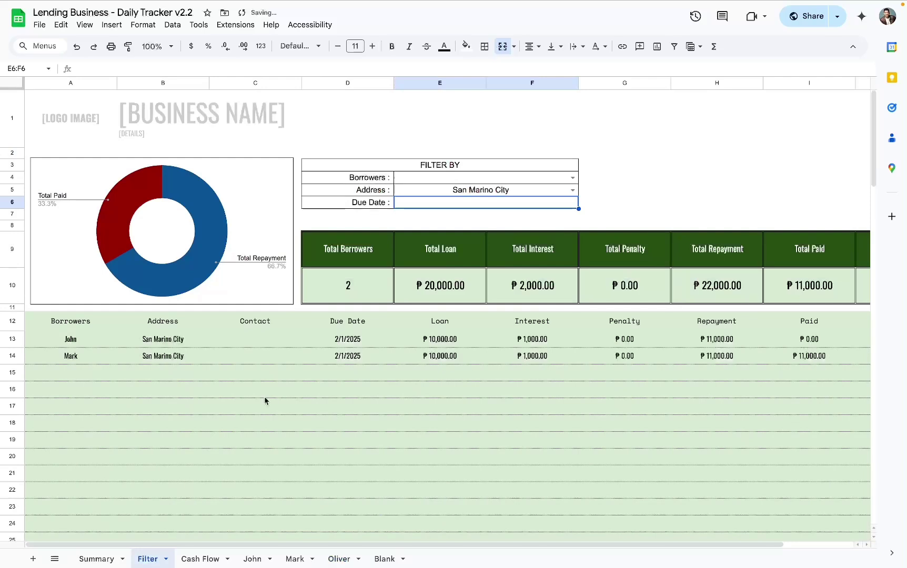
{"action": "type", "text": "2/1/2025"}
{"action": "left_click", "coordinate": [470, 197]}
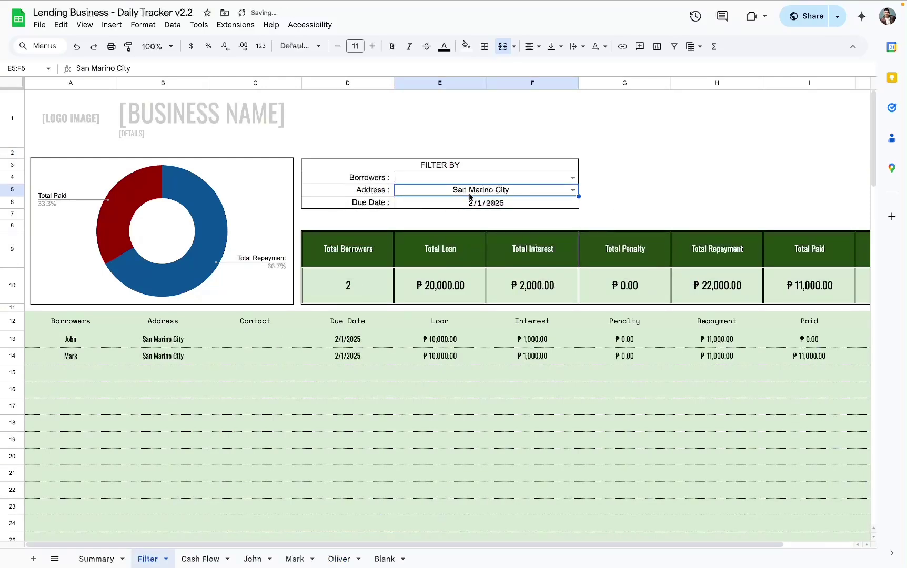
Clear the Address filter to review the borrowers by due date only, and undo the clearing.
{"action": "key", "text": "Delete"}
{"action": "left_click_drag", "start_coordinate": [100, 340], "coordinate": [784, 404]}
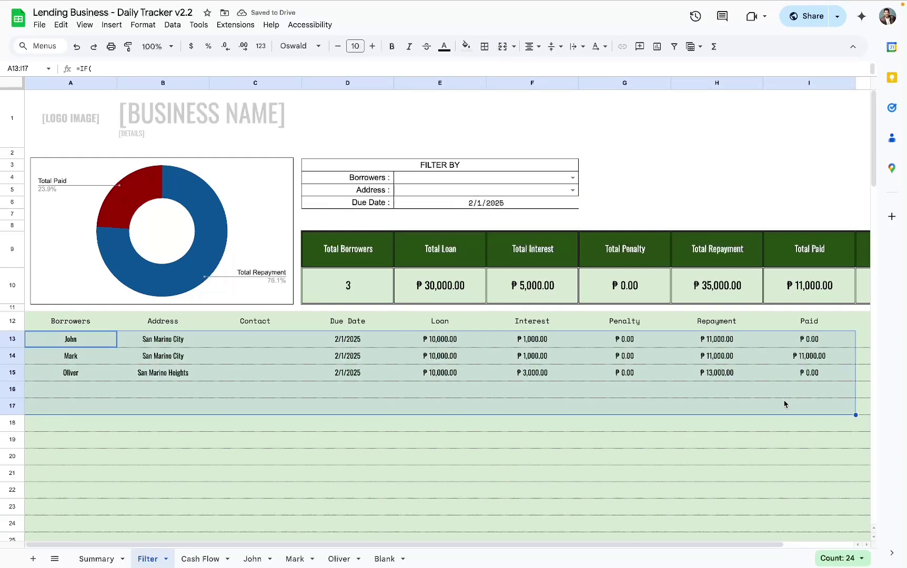
{"action": "left_click", "coordinate": [549, 205]}
{"action": "key", "text": "ctrl+z"}
Apply all borders with a thin line style to the Due Date filter cell.
{"action": "left_click", "coordinate": [548, 206]}
{"action": "left_click", "coordinate": [640, 204]}
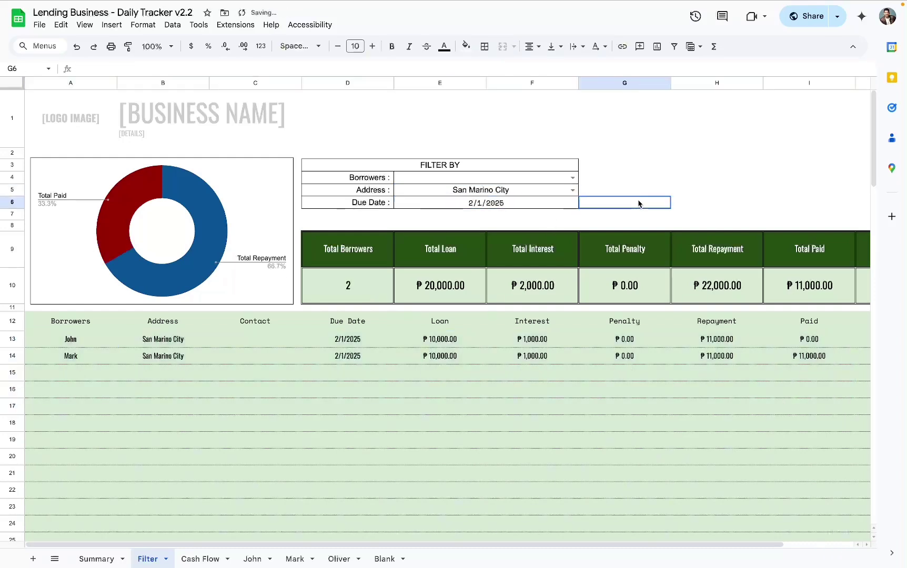
{"action": "left_click", "coordinate": [548, 208]}
{"action": "left_click", "coordinate": [674, 208]}
{"action": "left_click", "coordinate": [518, 206]}
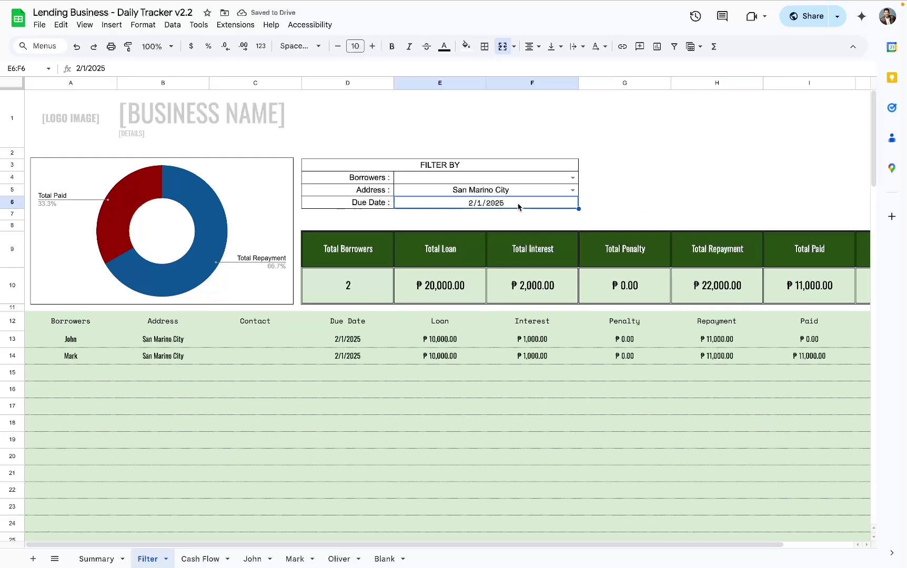
{"action": "left_click", "coordinate": [485, 46]}
{"action": "left_click", "coordinate": [495, 74]}
{"action": "left_click", "coordinate": [595, 164]}
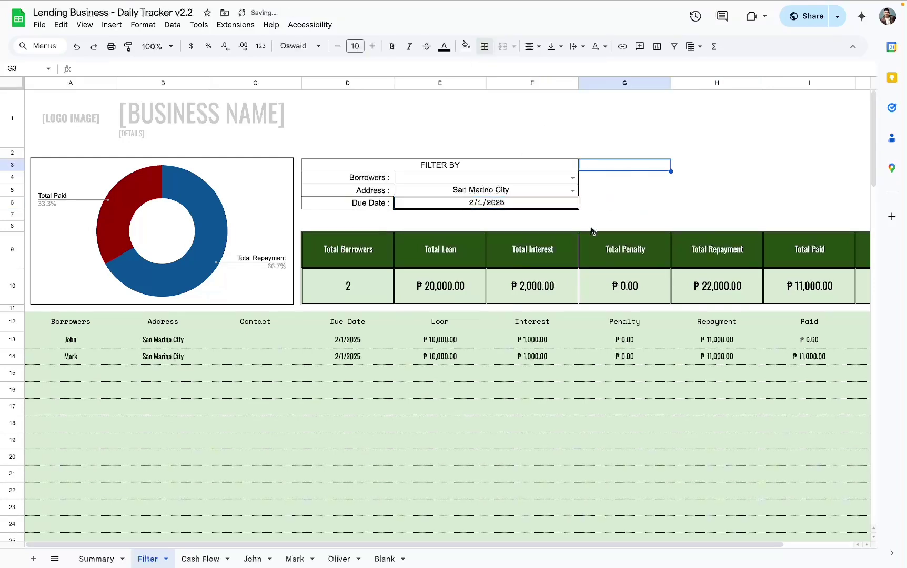
{"action": "left_click", "coordinate": [504, 204]}
{"action": "left_click", "coordinate": [485, 47]}
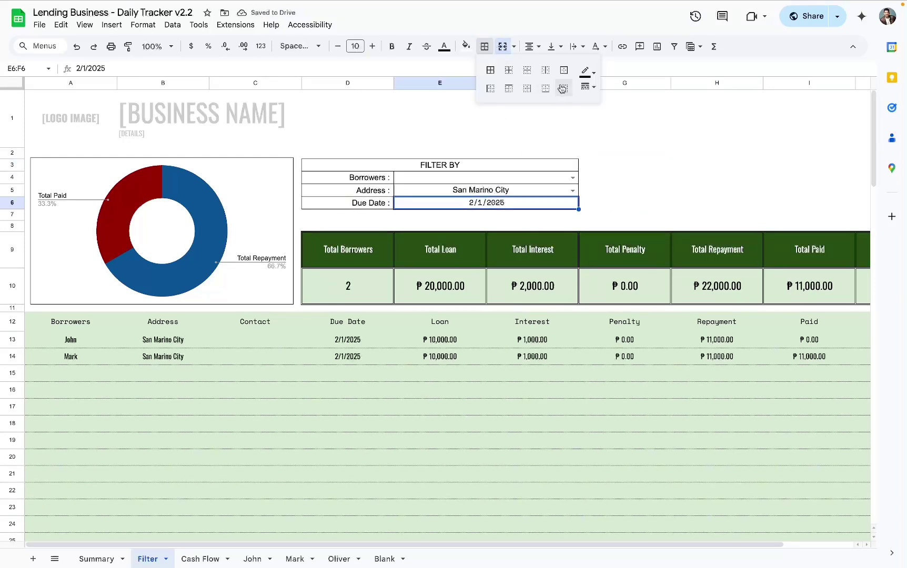
{"action": "left_click", "coordinate": [588, 87]}
{"action": "left_click", "coordinate": [591, 105]}
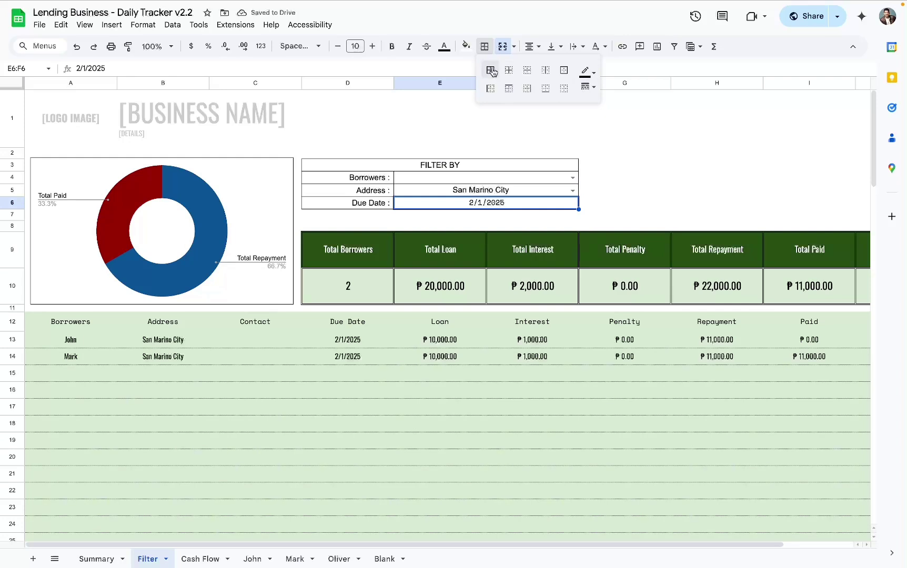
{"action": "left_click", "coordinate": [493, 72]}
{"action": "left_click", "coordinate": [636, 153]}
Set the Address filter to San Marino Heights.
{"action": "left_click", "coordinate": [502, 191]}
{"action": "left_click", "coordinate": [573, 191]}
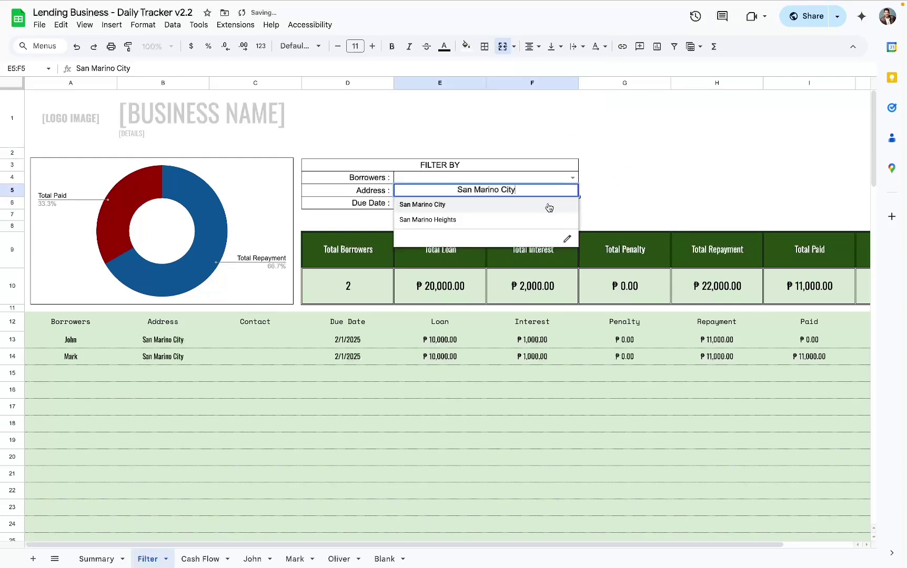
{"action": "left_click", "coordinate": [502, 220]}
{"action": "left_click", "coordinate": [573, 191]}
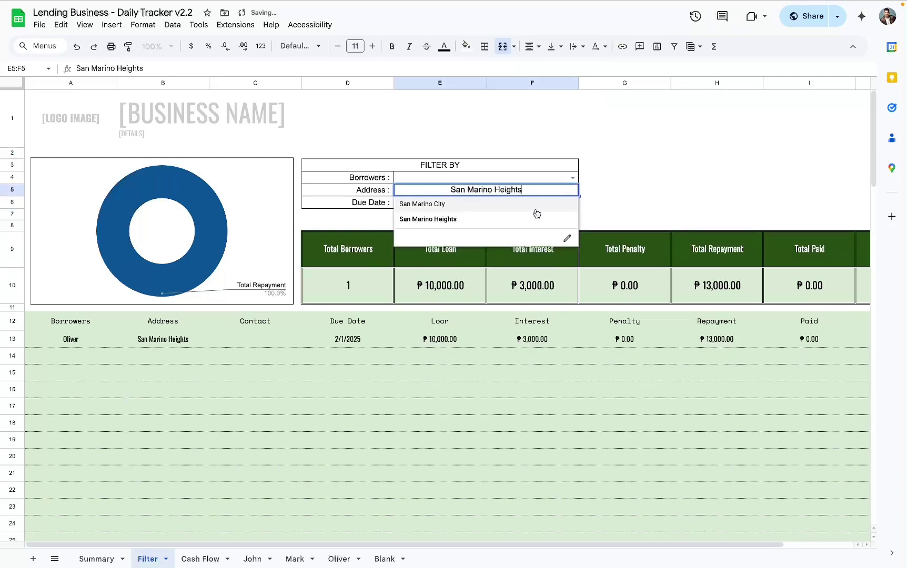
{"action": "left_click", "coordinate": [498, 221]}
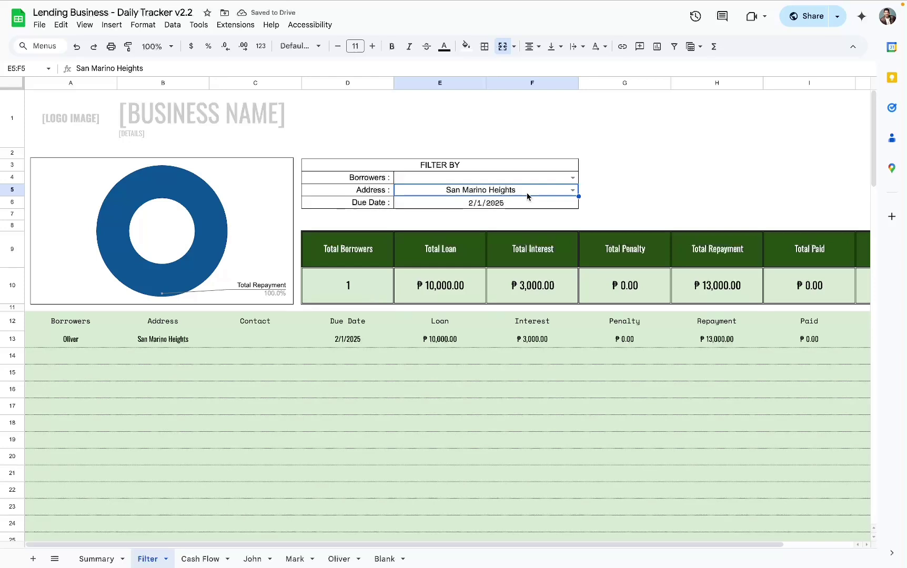
Clear the Address and Due Date filters, and undo the clearing of the Due Date filter.
{"action": "key", "text": "Delete"}
{"action": "key", "text": "Down"}
{"action": "key", "text": "Delete"}
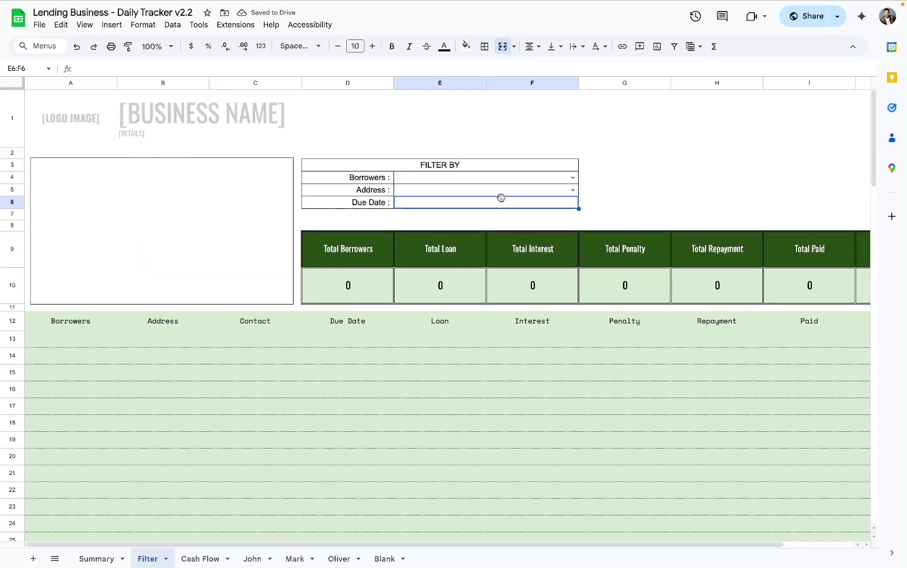
{"action": "key", "text": "ctrl+z"}
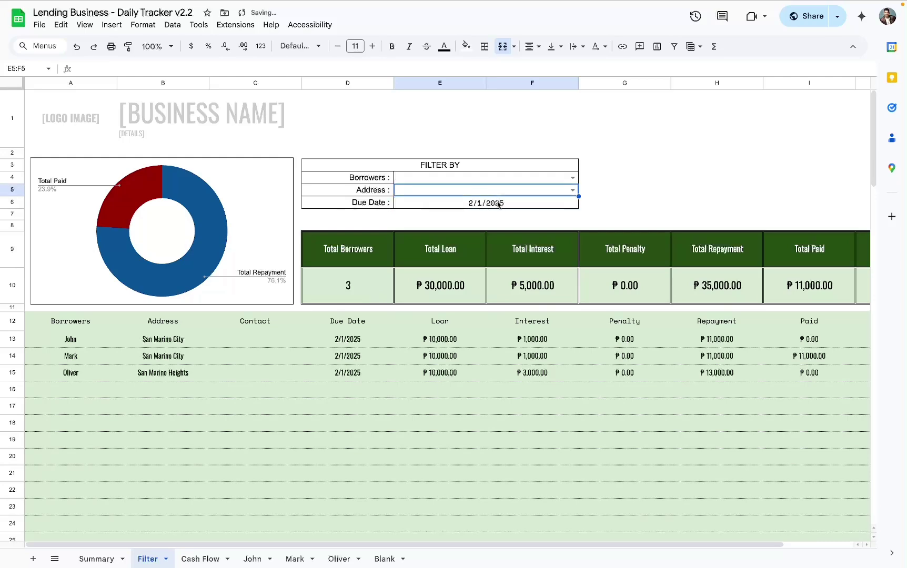
Change the font of the Due Date filter value to a sans-serif font like the rest of the filter block.
{"action": "left_click", "coordinate": [300, 46]}
{"action": "left_click", "coordinate": [326, 114]}
{"action": "left_click", "coordinate": [643, 181]}
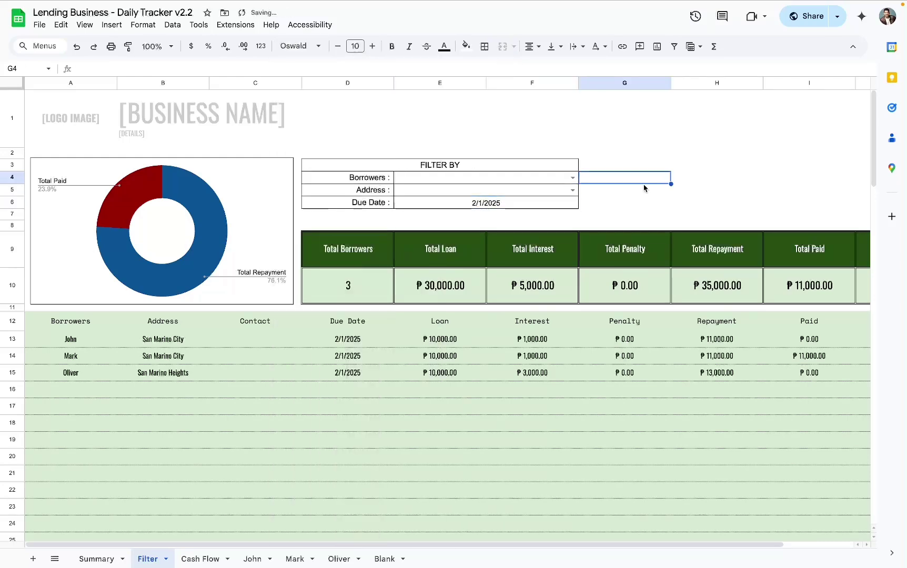
Go through the Summary, Filter, Cash Flow and individual borrower sheets in turn.
{"action": "left_click", "coordinate": [96, 559]}
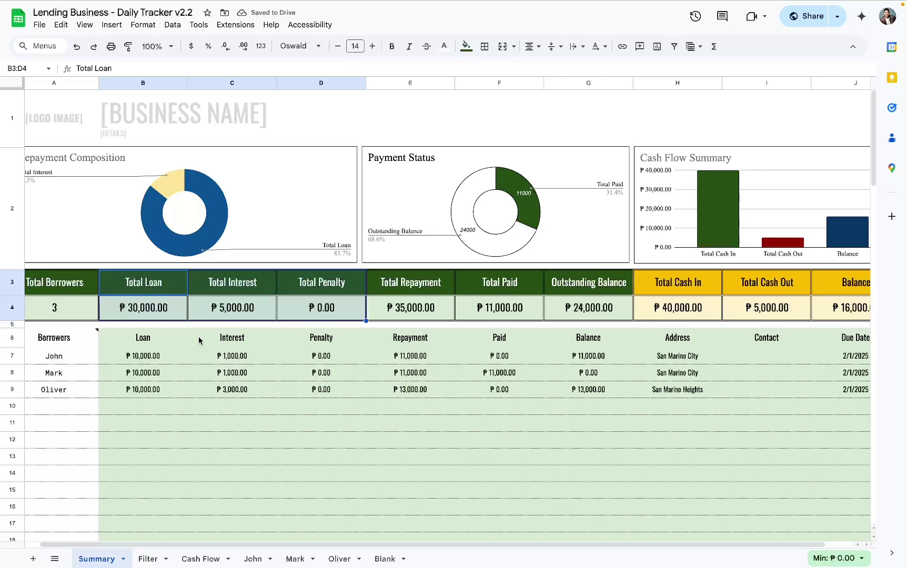
{"action": "left_click", "coordinate": [148, 559]}
{"action": "left_click", "coordinate": [203, 559]}
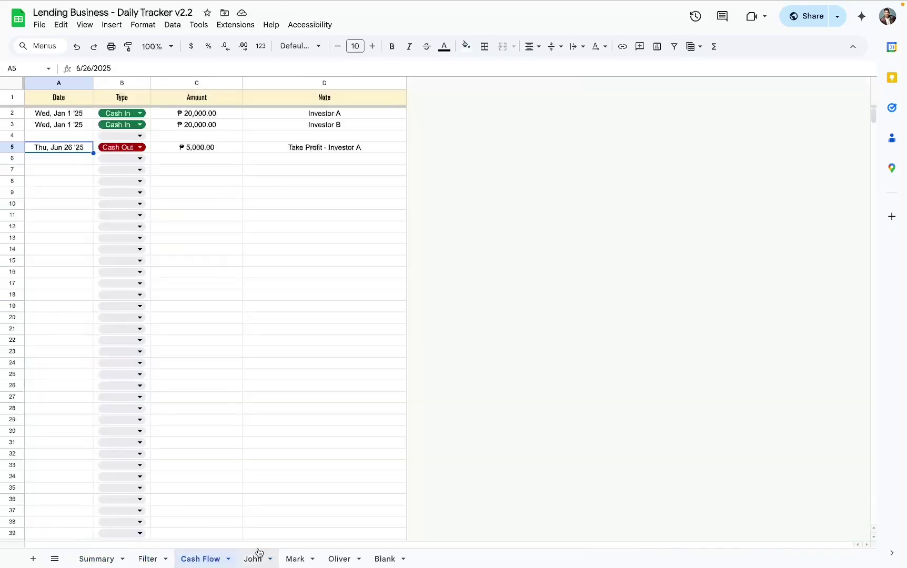
{"action": "left_click", "coordinate": [258, 557]}
{"action": "left_click", "coordinate": [297, 558]}
{"action": "left_click", "coordinate": [337, 556]}
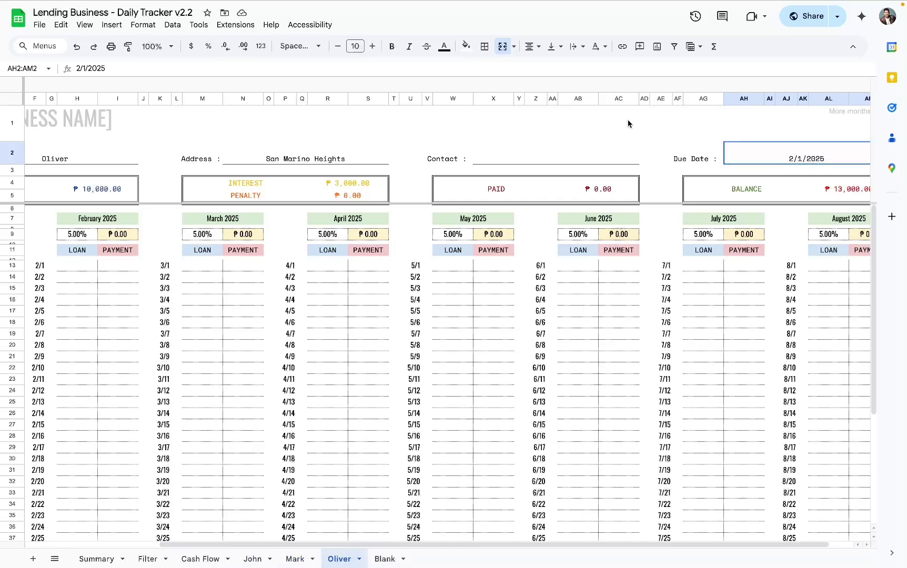
Examine the loan, interest, penalty, paid and balance row and the monthly columns with their subtotals on the third borrower's sheet.
{"action": "scroll", "coordinate": [628, 124], "scroll_direction": "left", "scroll_amount": 5}
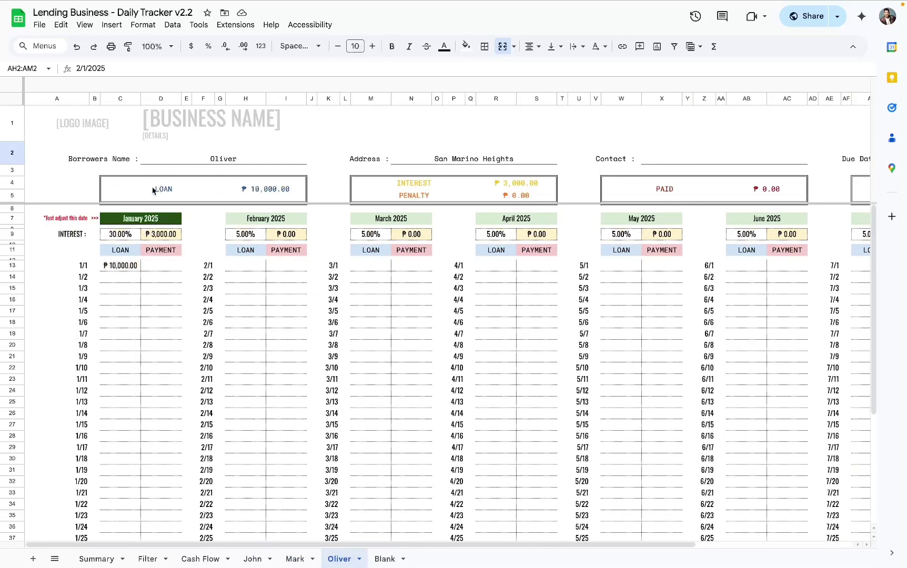
{"action": "left_click", "coordinate": [13, 189]}
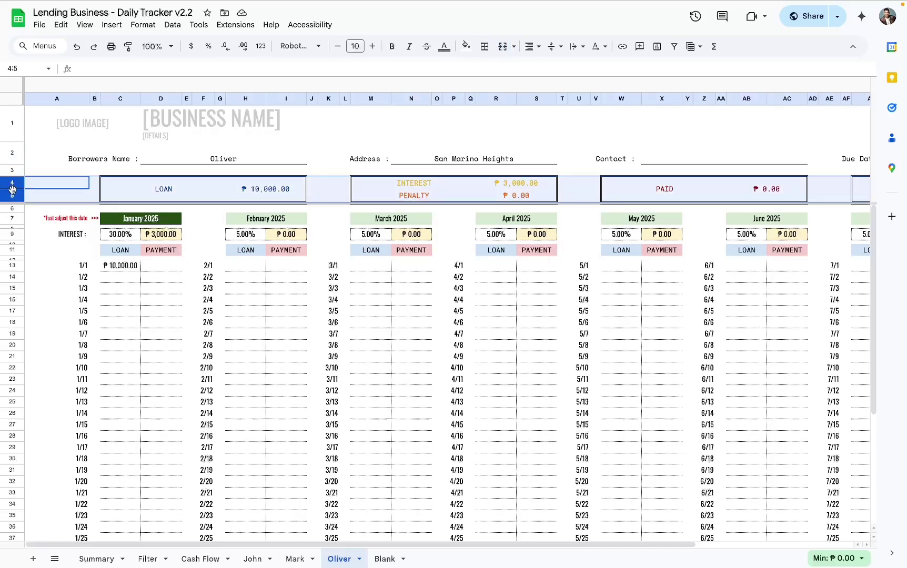
{"action": "scroll", "coordinate": [194, 202], "scroll_direction": "right", "scroll_amount": 5}
{"action": "scroll", "coordinate": [194, 201], "scroll_direction": "left", "scroll_amount": 5}
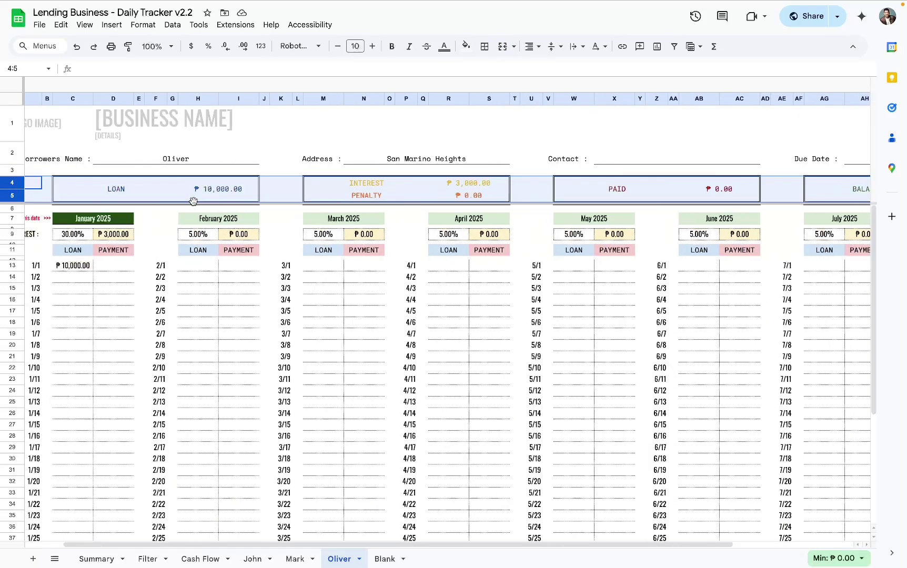
{"action": "scroll", "coordinate": [194, 202], "scroll_direction": "right", "scroll_amount": 5}
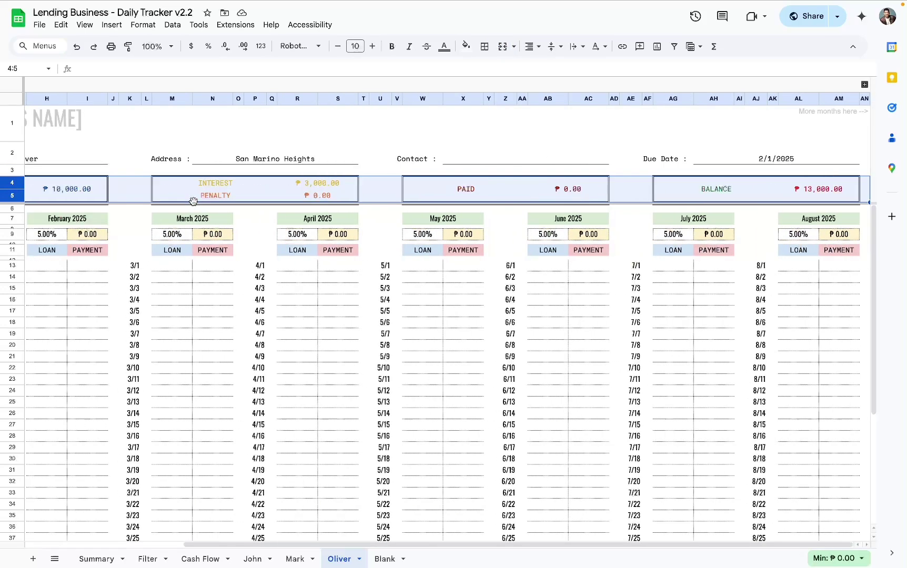
{"action": "scroll", "coordinate": [194, 202], "scroll_direction": "left", "scroll_amount": 5}
{"action": "scroll", "coordinate": [194, 202], "scroll_direction": "right", "scroll_amount": 5}
{"action": "scroll", "coordinate": [197, 203], "scroll_direction": "left", "scroll_amount": 1}
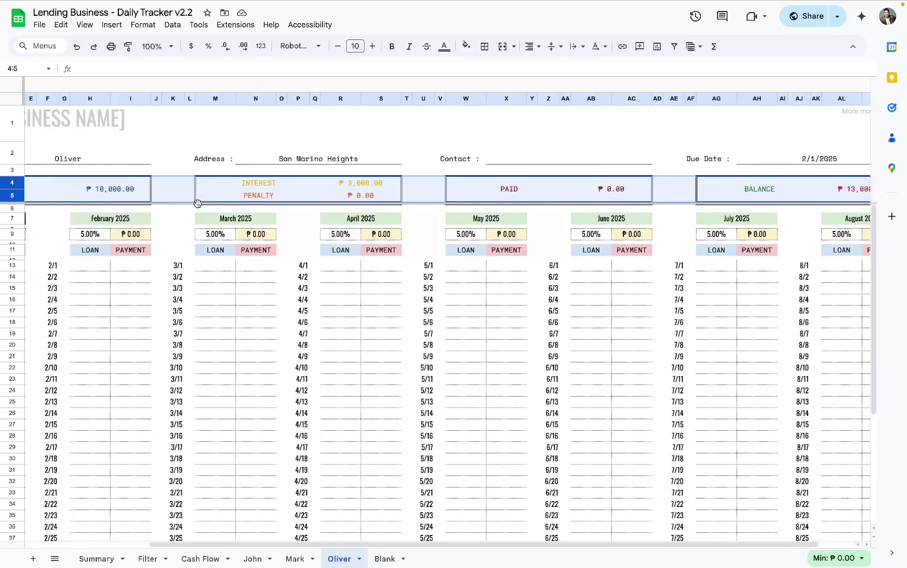
{"action": "scroll", "coordinate": [197, 203], "scroll_direction": "left", "scroll_amount": 3}
{"action": "scroll", "coordinate": [197, 203], "scroll_direction": "down", "scroll_amount": 5}
{"action": "scroll", "coordinate": [265, 377], "scroll_direction": "right", "scroll_amount": 5}
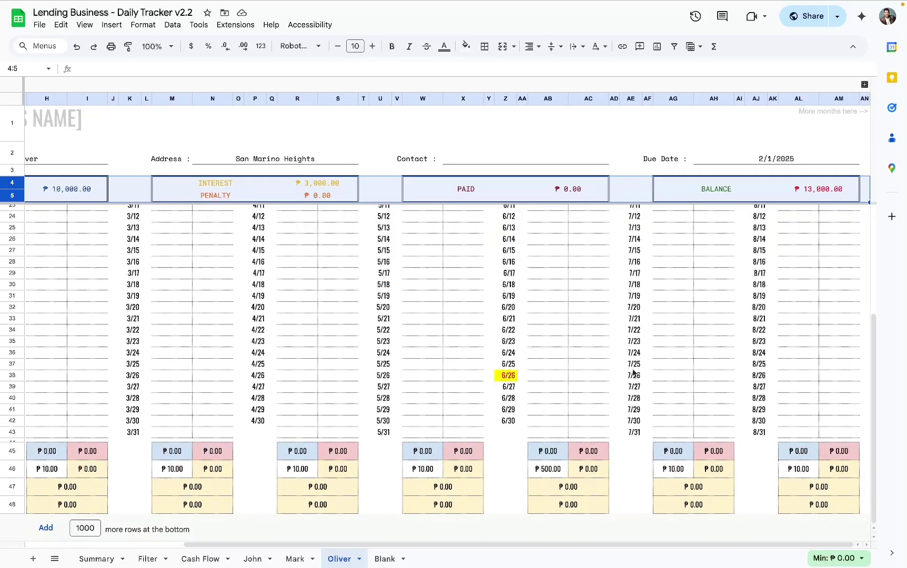
{"action": "scroll", "coordinate": [648, 372], "scroll_direction": "left", "scroll_amount": 5}
{"action": "scroll", "coordinate": [659, 370], "scroll_direction": "up", "scroll_amount": 5}
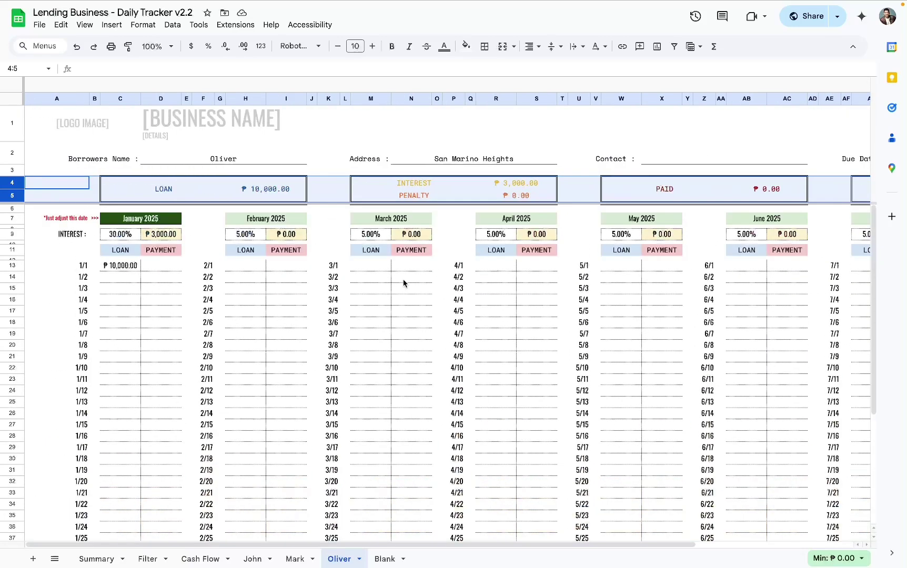
View the print preview of the third borrower's sheet and leave it without printing.
{"action": "left_click", "coordinate": [111, 50]}
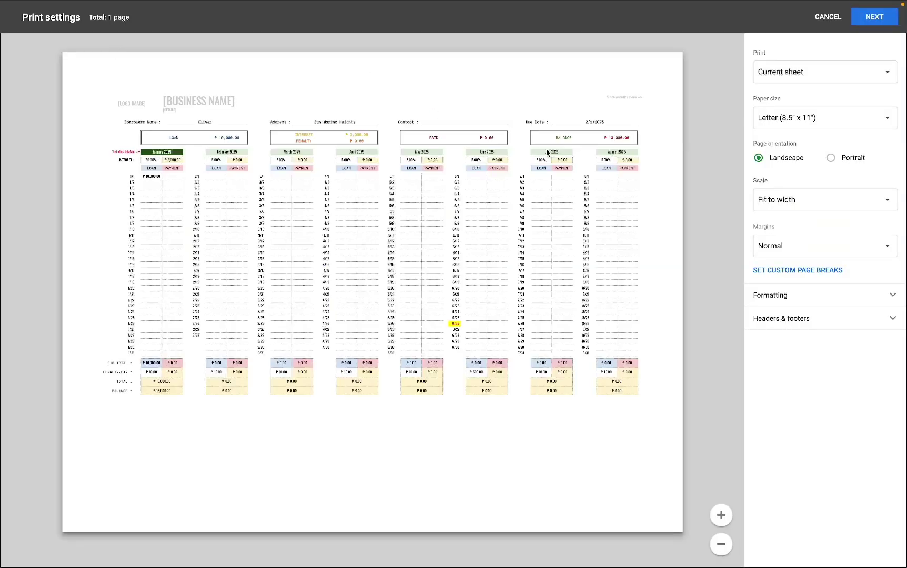
{"action": "left_click", "coordinate": [828, 16]}
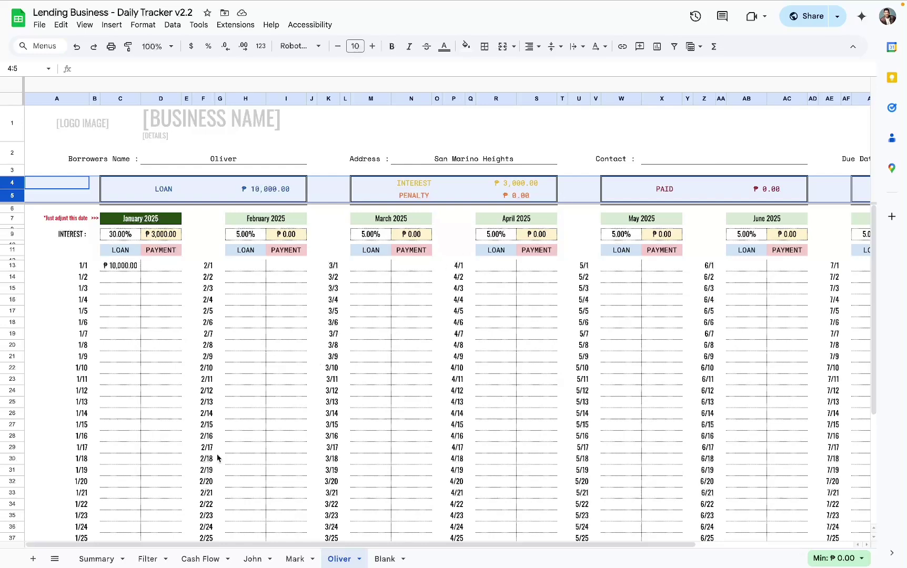
Open the Summary sheet and select the first borrower in the Borrowers column.
{"action": "left_click", "coordinate": [103, 556]}
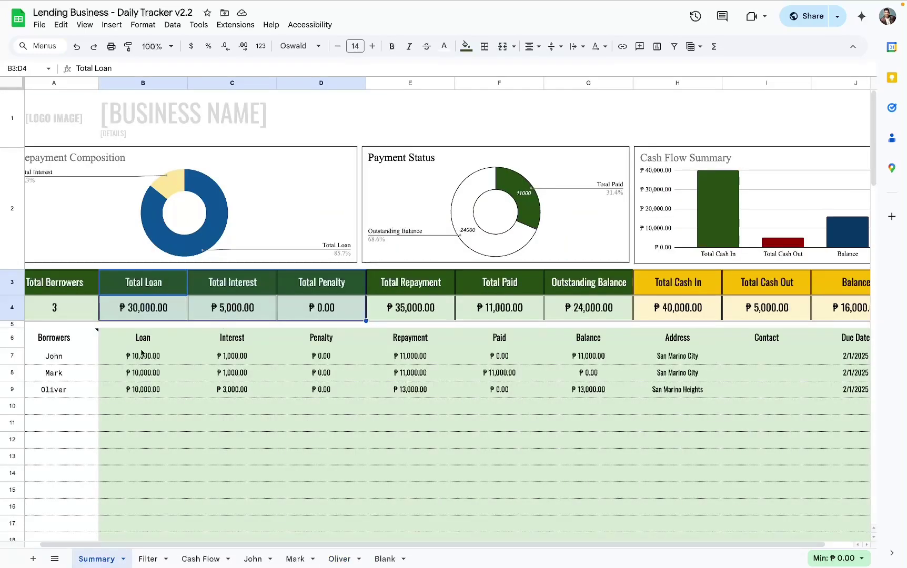
{"action": "left_click", "coordinate": [64, 358]}
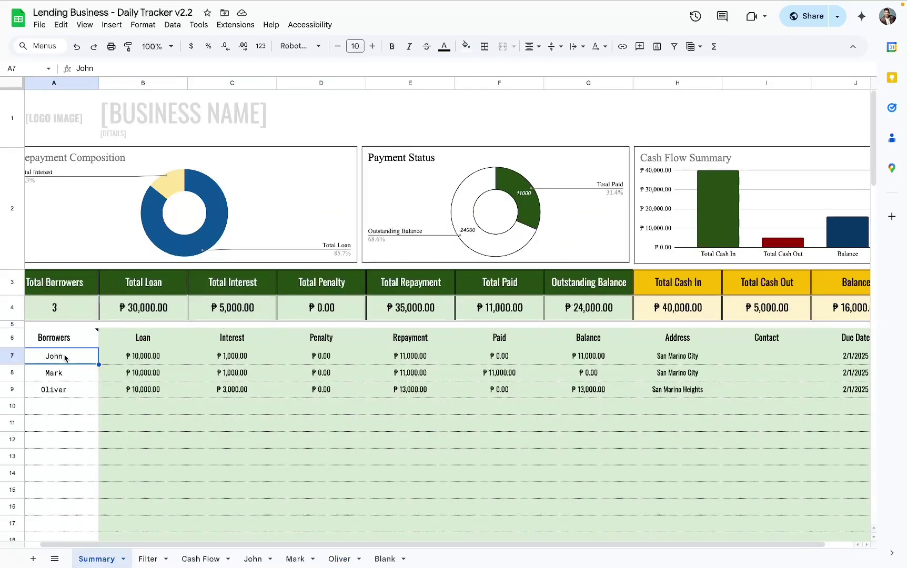